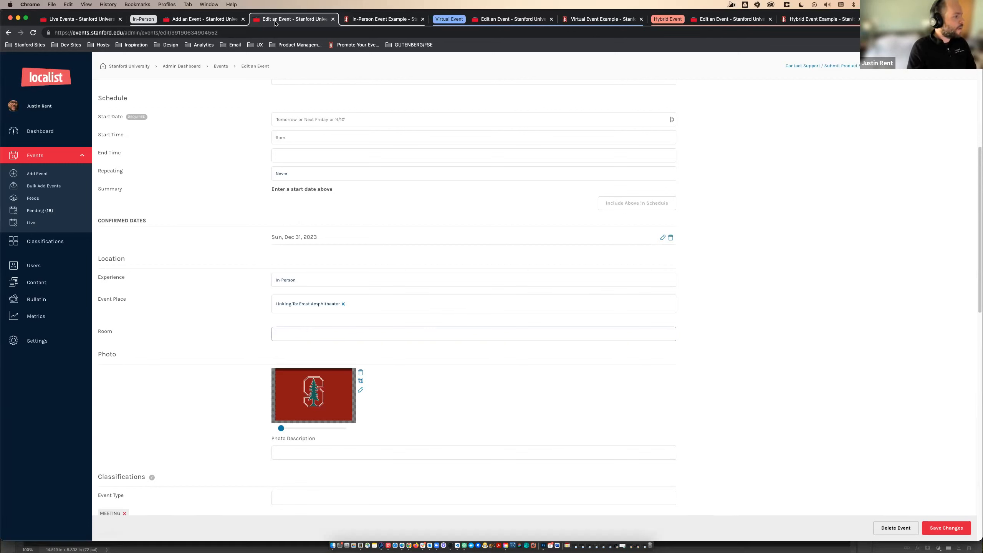
# Set the new event's place to the custom entry Home and check the address field it adds
pyautogui.click(205, 19)
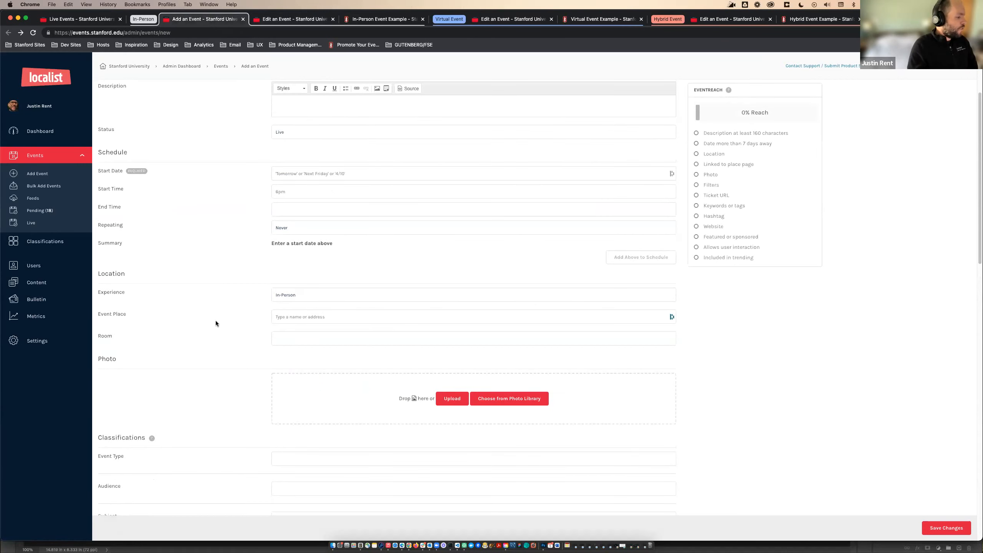
pyautogui.click(346, 317)
pyautogui.write('Home')
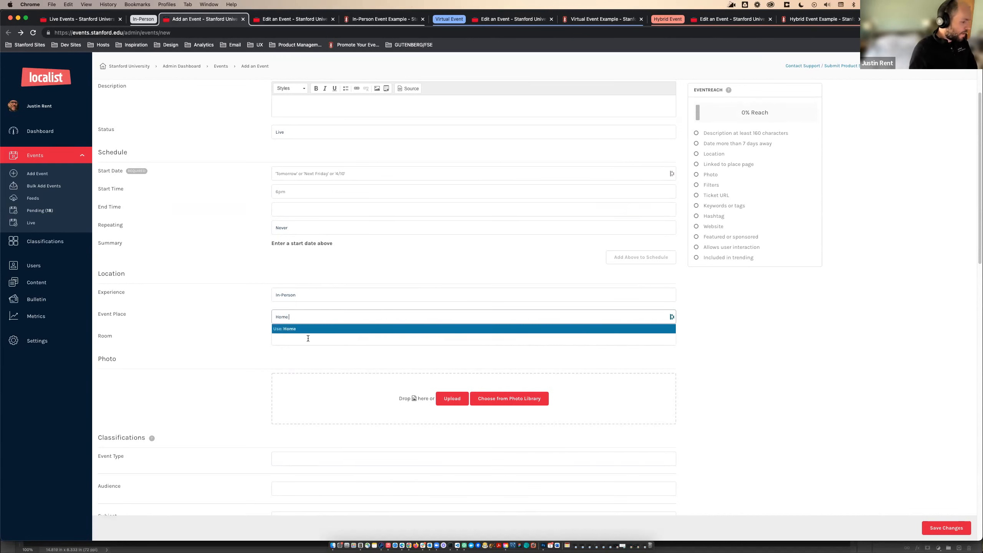
pyautogui.click(295, 329)
pyautogui.click(283, 346)
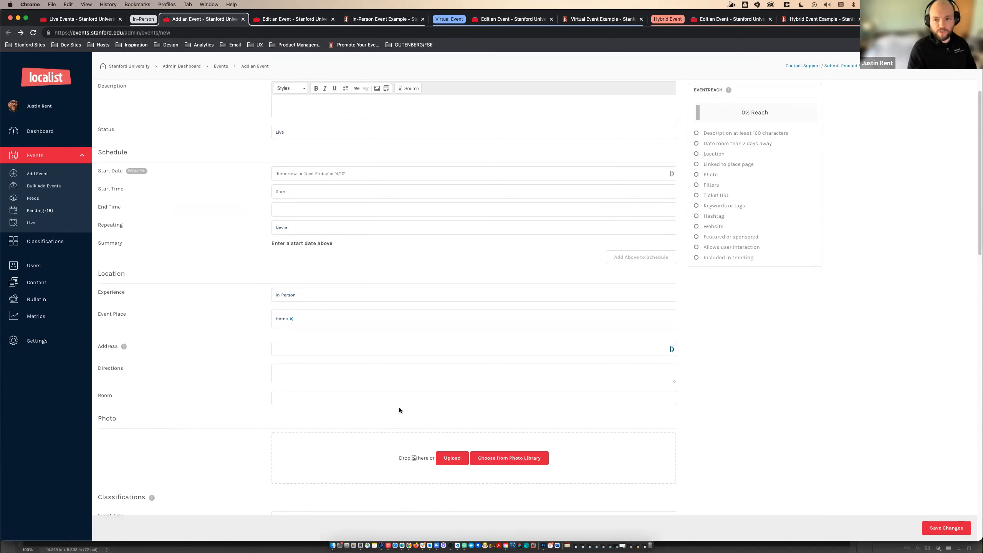
pyautogui.click(288, 348)
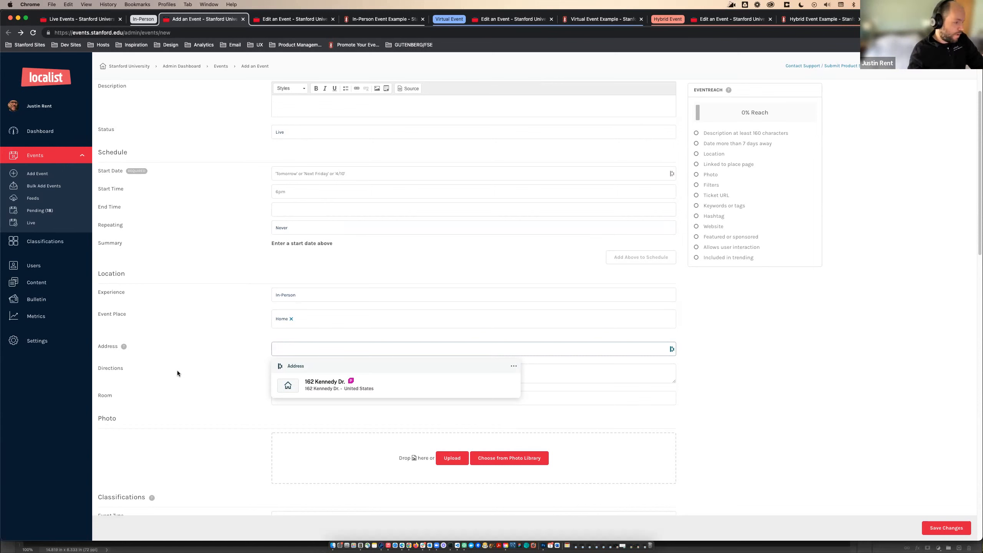
pyautogui.click(845, 344)
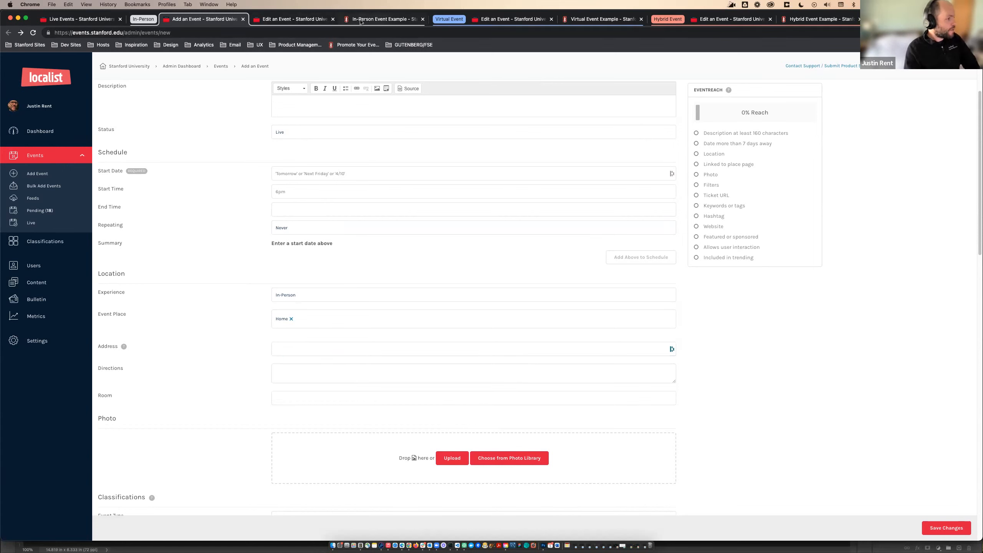
# Save the in-person example event linked to Frost Amphitheater and view its public page
pyautogui.click(328, 19)
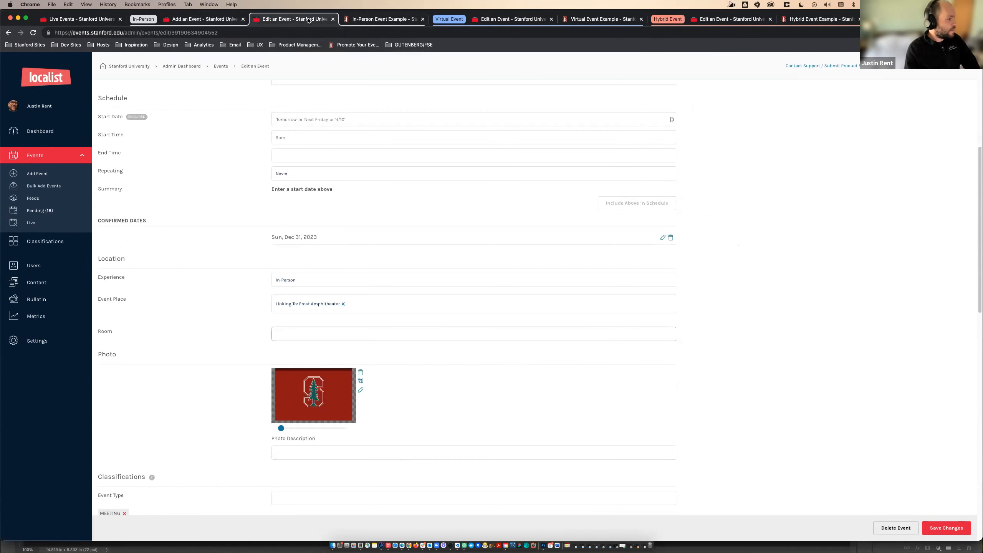
pyautogui.click(941, 533)
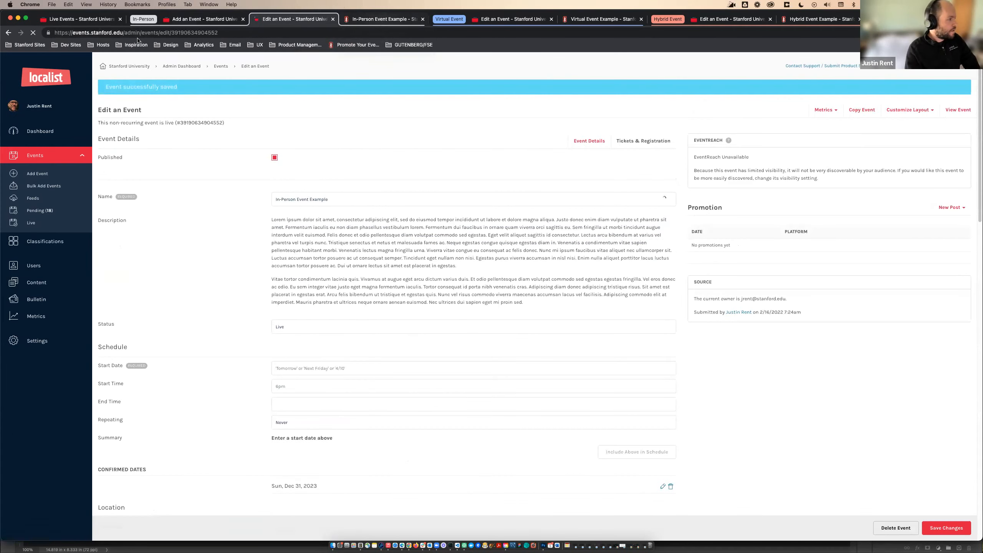
pyautogui.click(383, 18)
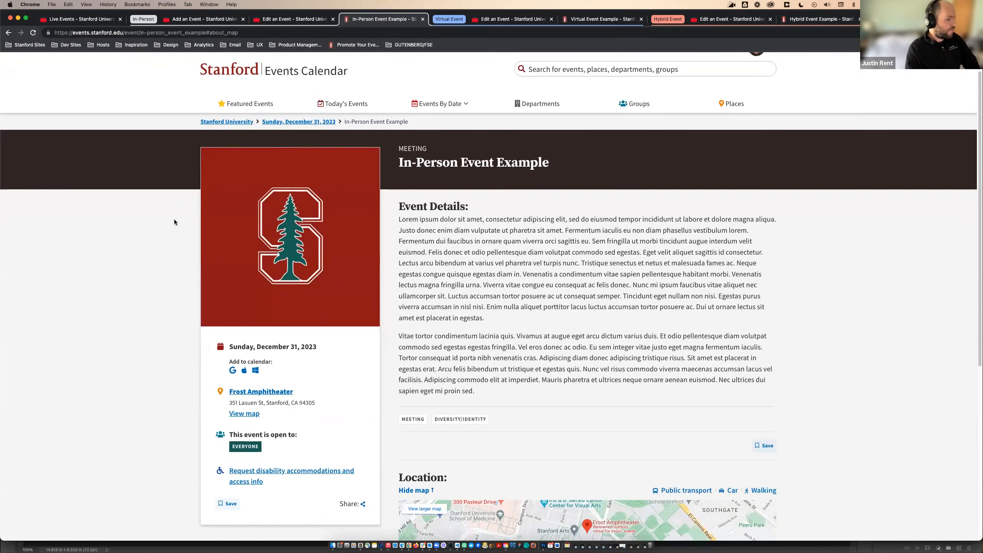
pyautogui.scroll(-1, 498, 331)
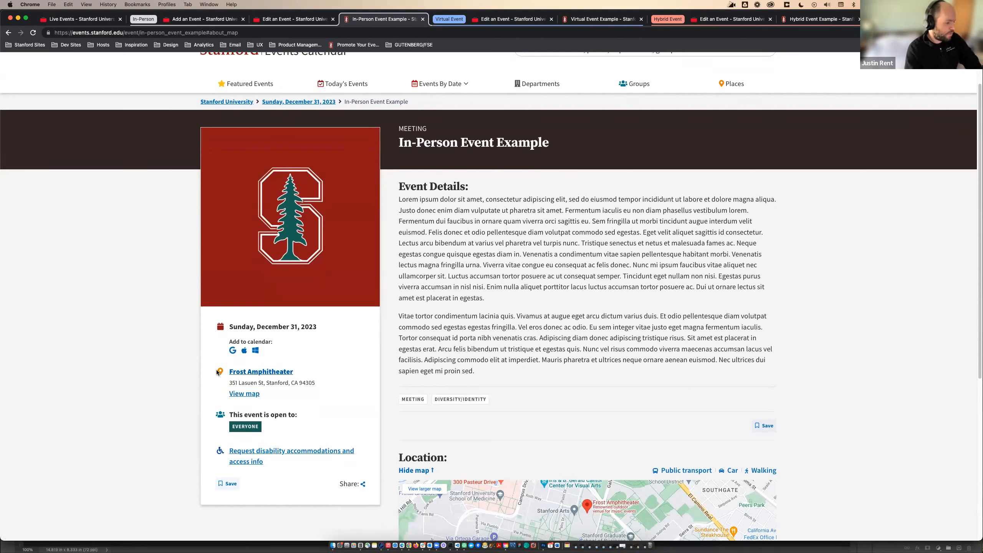
# Open the Frost Amphitheater place page in a new tab and review its map, upcoming events and recent events
pyautogui.keyDown('super'); pyautogui.click(274, 371); pyautogui.keyUp('super')
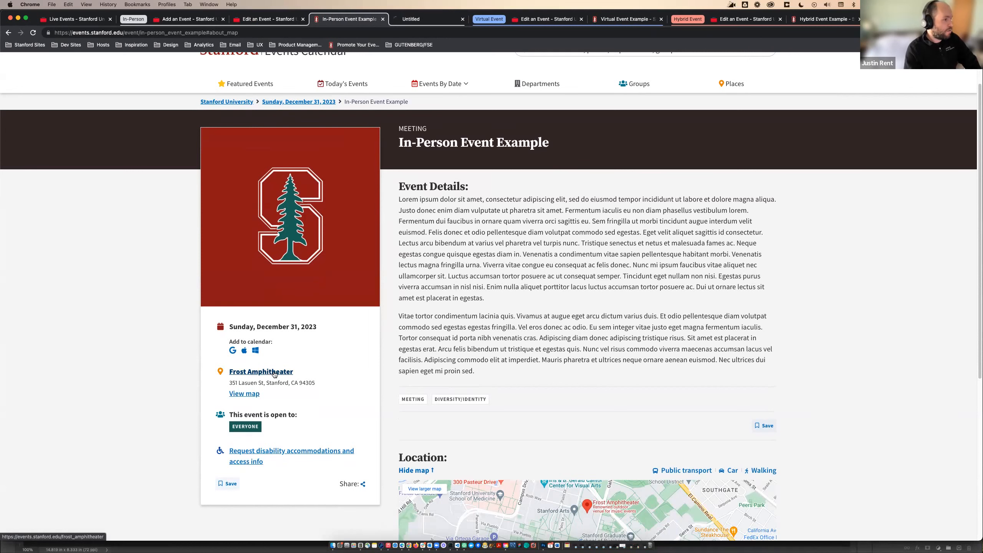
pyautogui.click(421, 23)
pyautogui.scroll(-2, 357, 237)
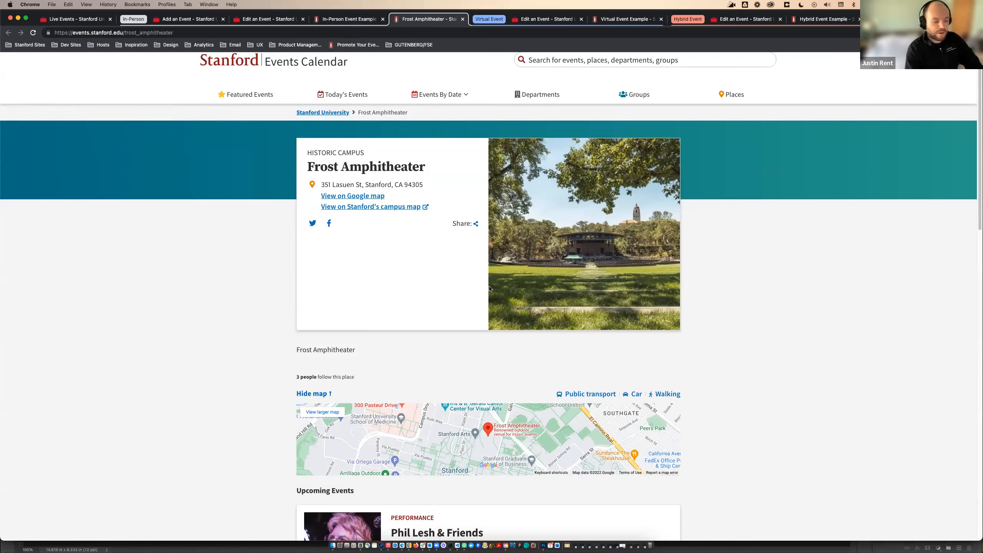
pyautogui.scroll(-4, 476, 289)
pyautogui.scroll(-10, 551, 379)
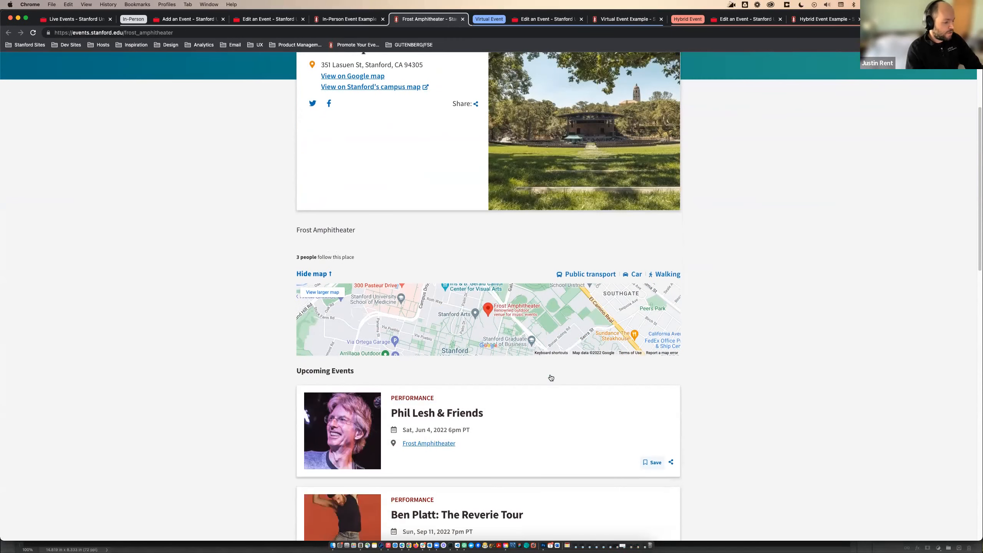
pyautogui.scroll(-4, 550, 380)
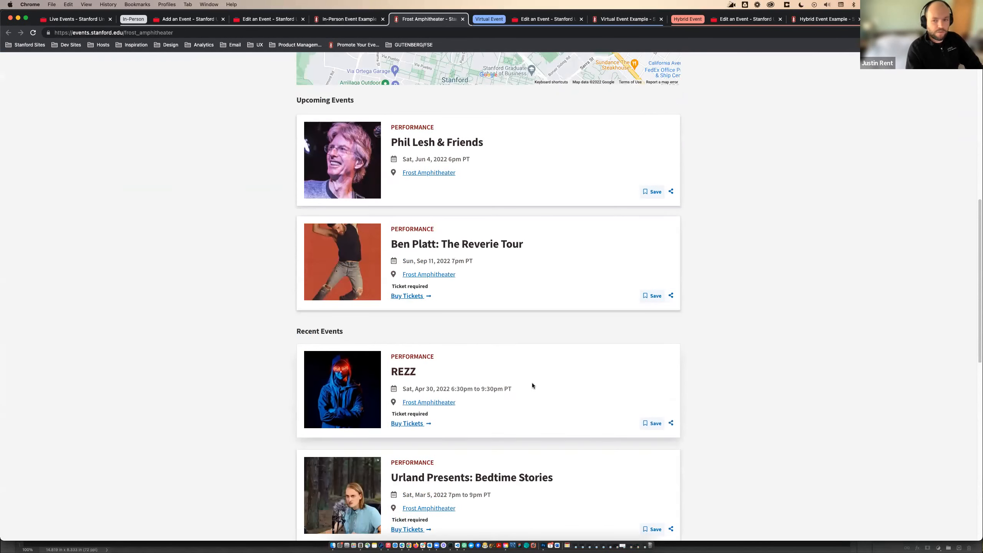
# Return to the in-person event's public page and examine the venue address and its location map
pyautogui.click(327, 16)
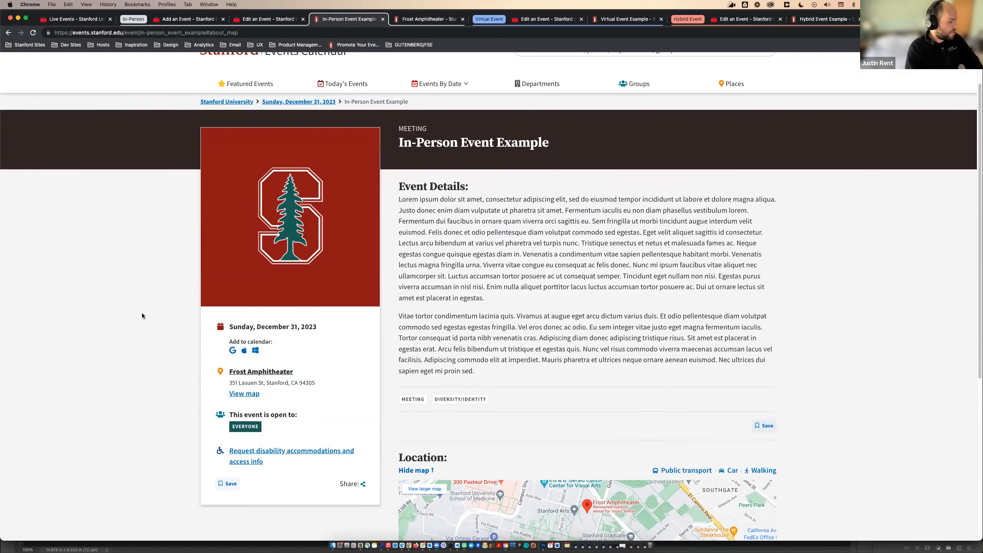
pyautogui.moveTo(230, 384); pyautogui.dragTo(315, 386)
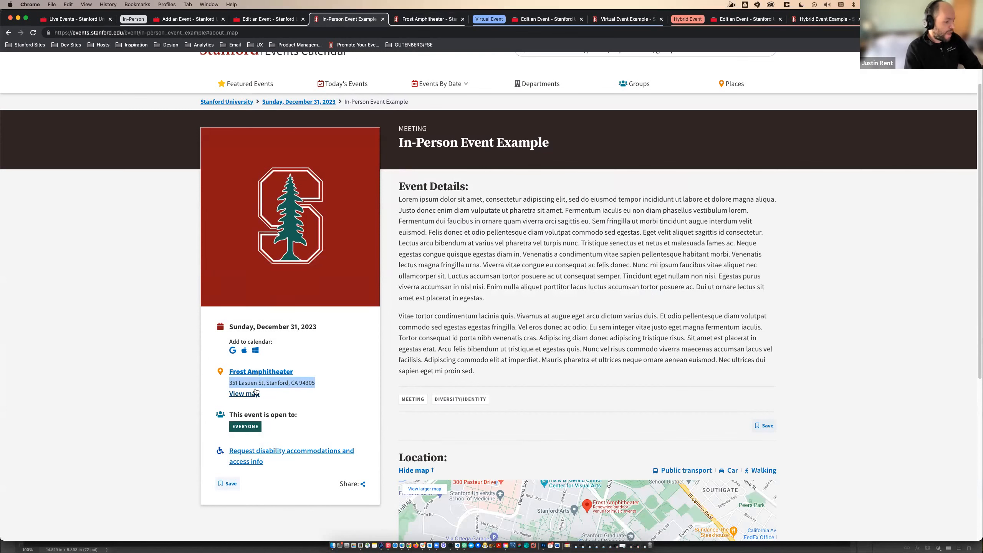
pyautogui.scroll(3, 352, 394)
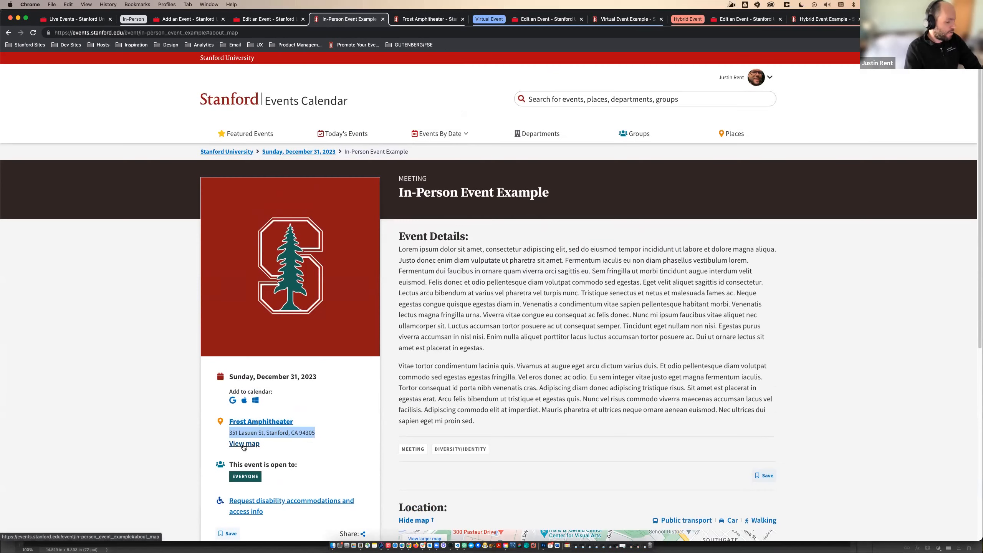
pyautogui.click(244, 445)
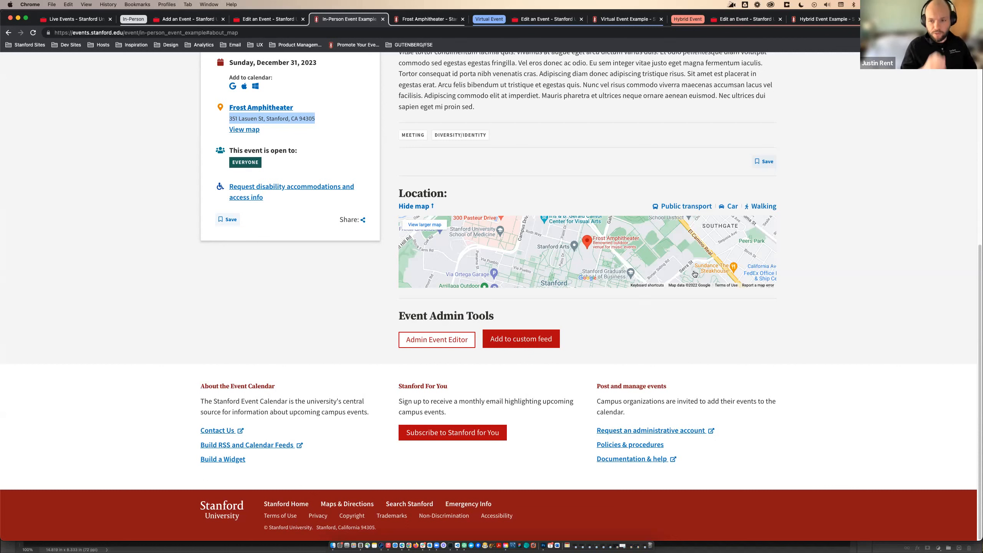
pyautogui.scroll(3, 877, 272)
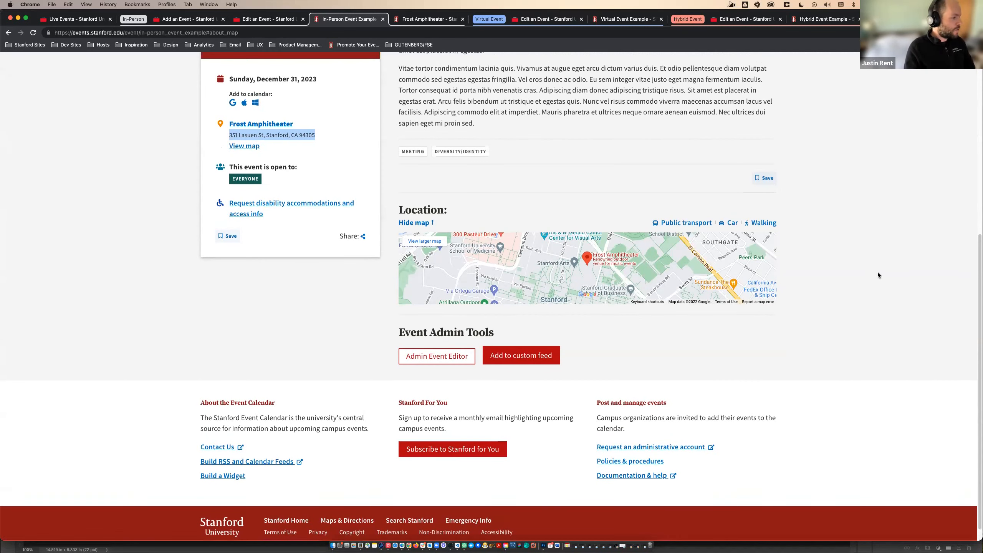
pyautogui.scroll(4, 877, 272)
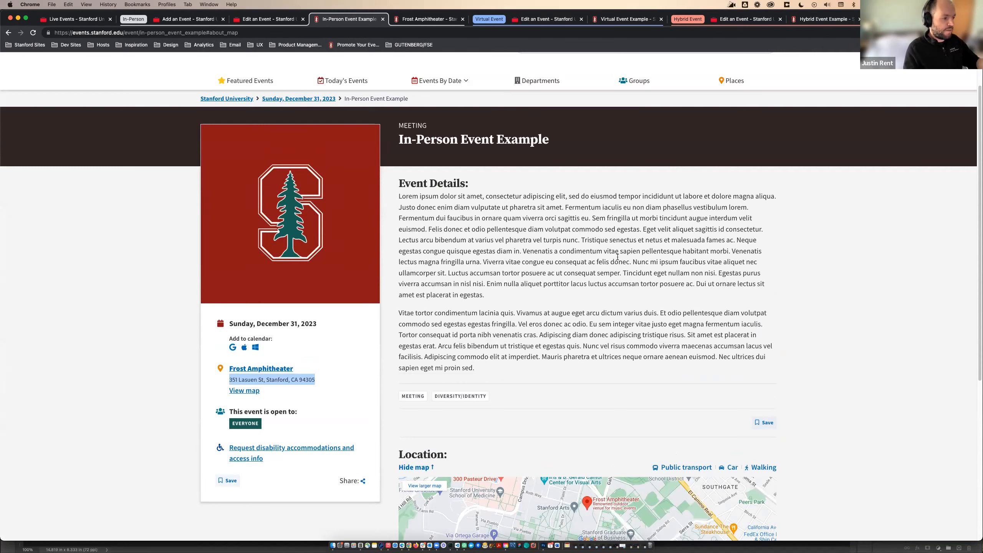
# Examine the location settings of the Virtual Event Example in its edit form, including the Experience options
pyautogui.click(530, 21)
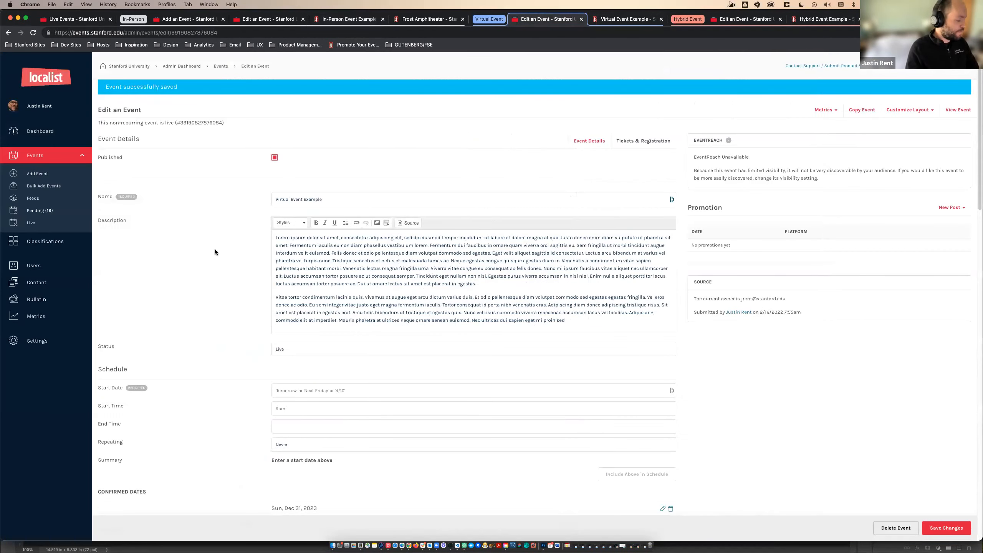
pyautogui.scroll(-7, 215, 248)
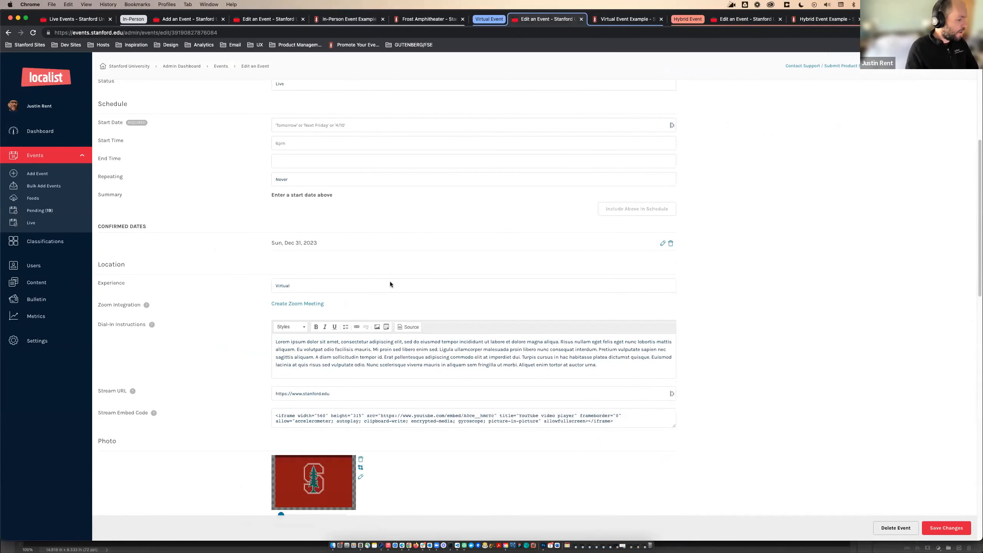
pyautogui.click(390, 282)
pyautogui.click(173, 229)
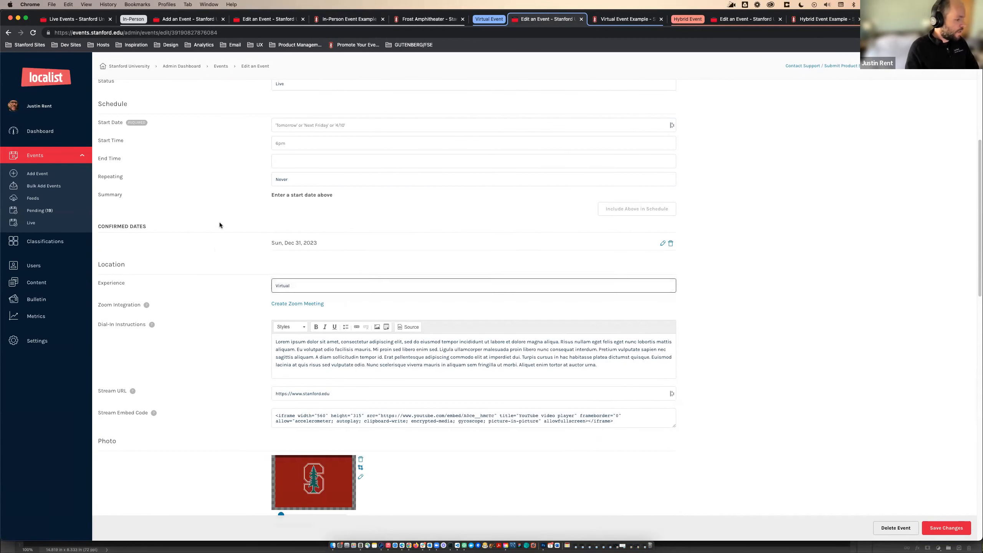
pyautogui.scroll(-1, 220, 222)
# On the new event form, remove the Home place and set the Experience to Virtual
pyautogui.click(189, 19)
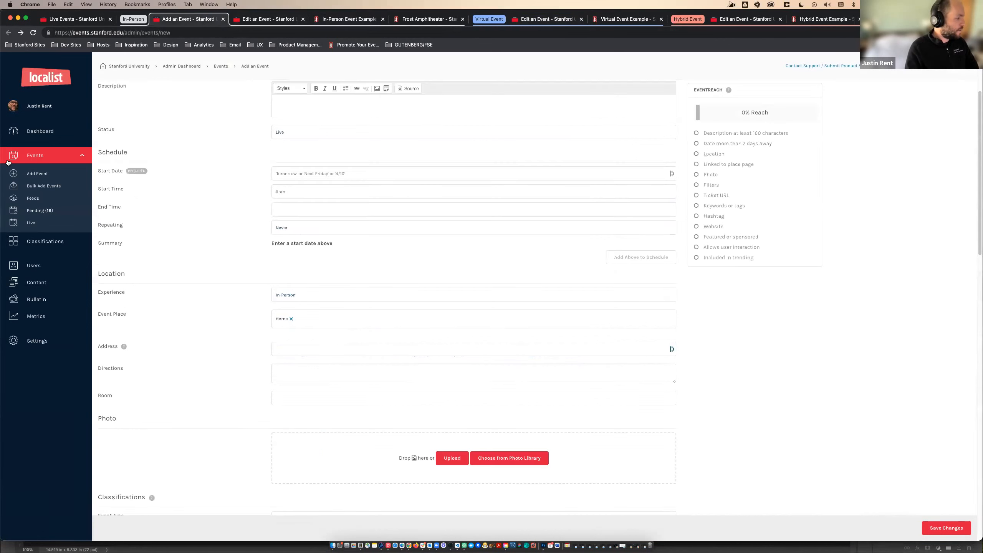
pyautogui.click(292, 319)
pyautogui.click(400, 296)
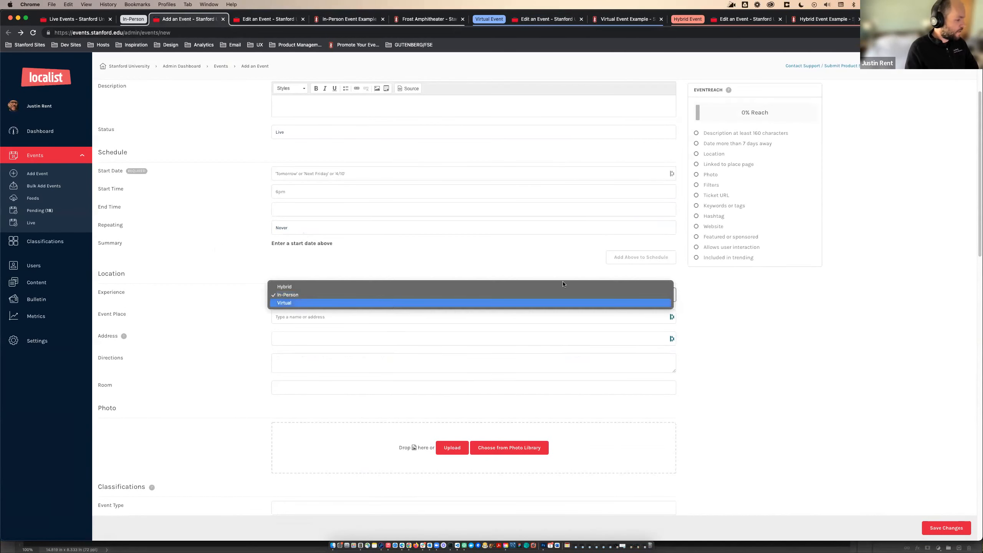
pyautogui.press('Return')
# Inspect the new virtual event's empty Dial-In Instructions, Stream URL and Stream Embed Code fields
pyautogui.scroll(-4, 654, 294)
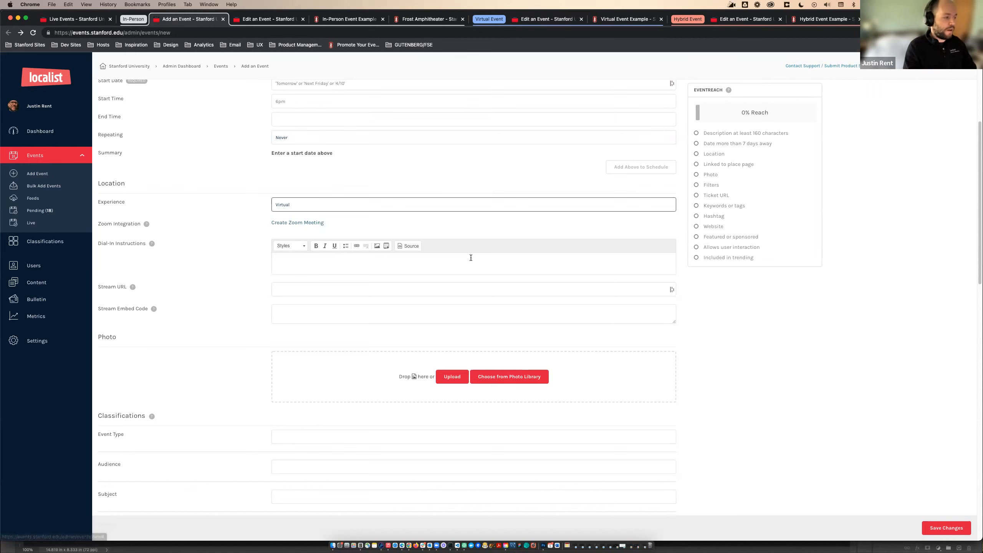
pyautogui.click(324, 261)
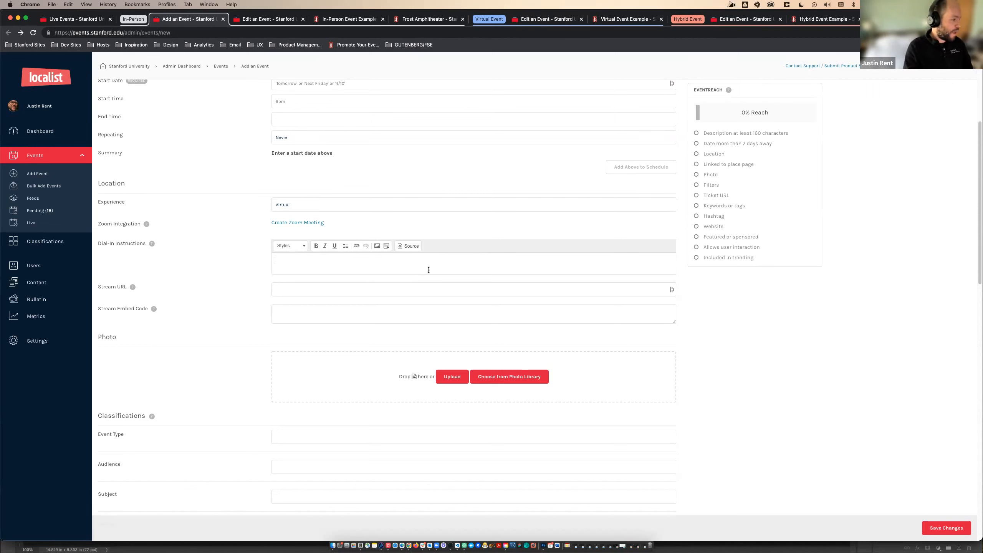
pyautogui.click(305, 290)
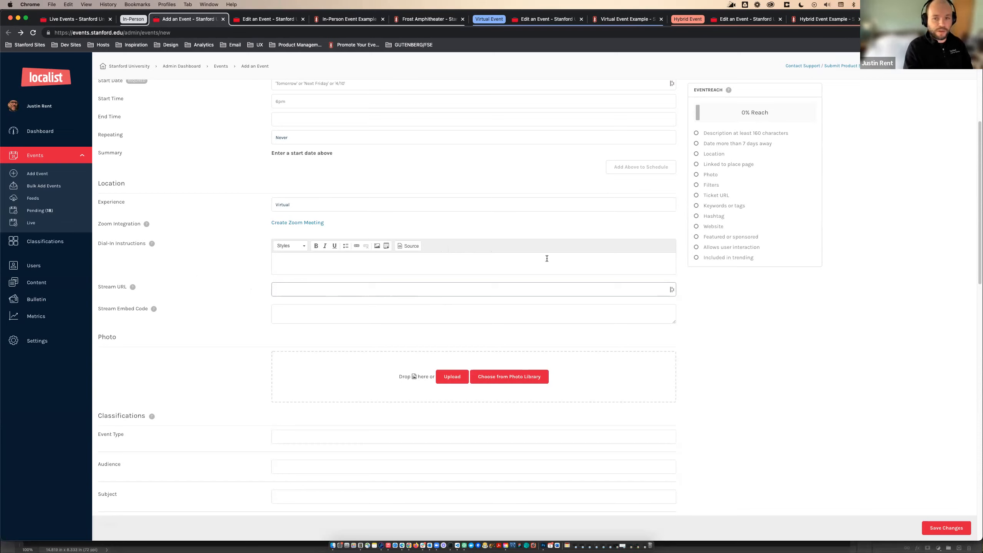
pyautogui.click(318, 271)
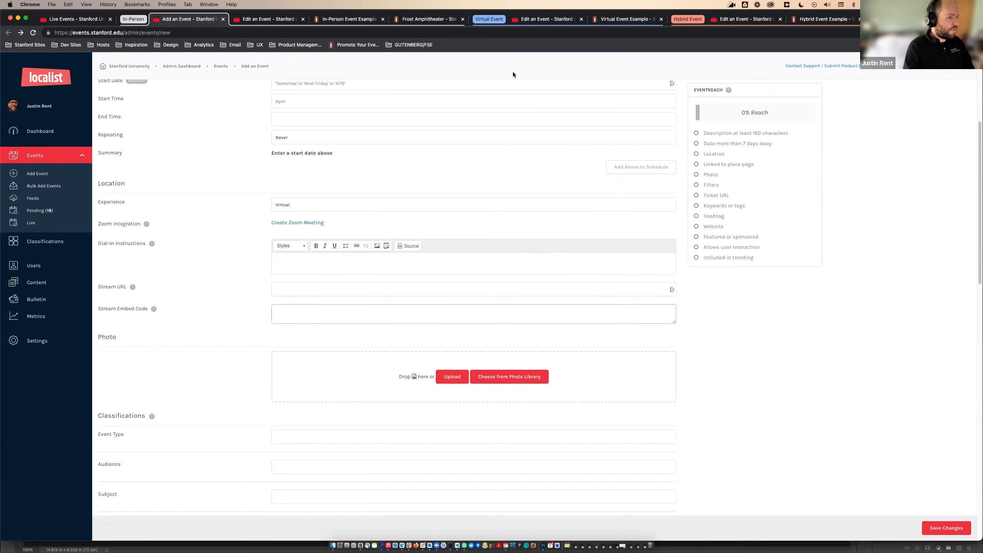
# Review the dial-in instructions, stream URL and stream embed code filled in for the Virtual Event Example
pyautogui.click(547, 21)
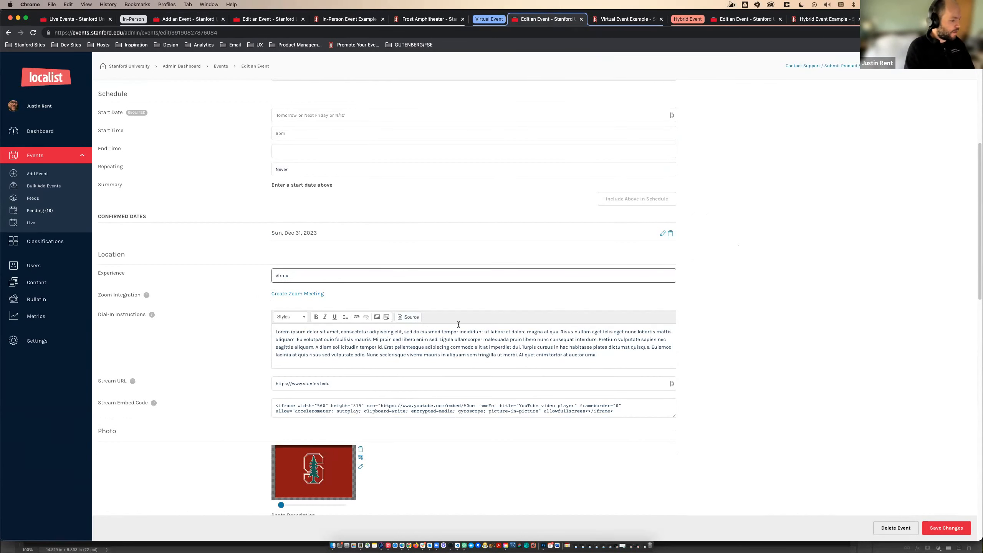
pyautogui.scroll(-1, 459, 324)
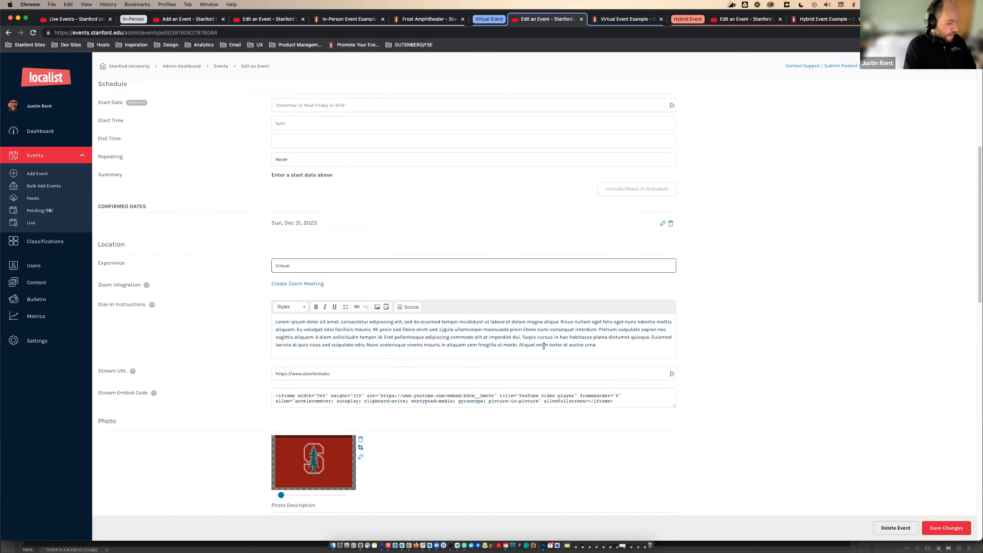
pyautogui.moveTo(613, 348); pyautogui.dragTo(276, 322)
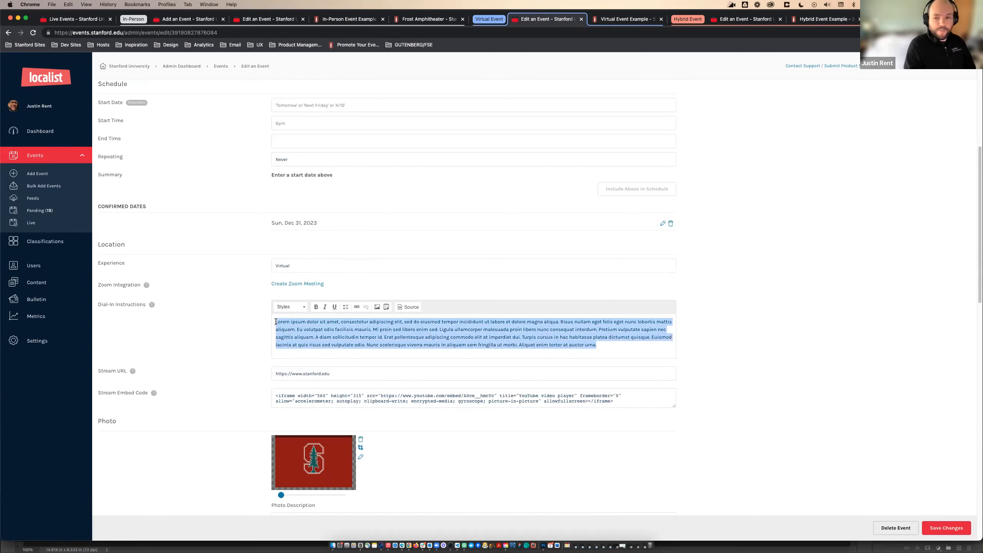
pyautogui.moveTo(597, 347); pyautogui.dragTo(312, 322)
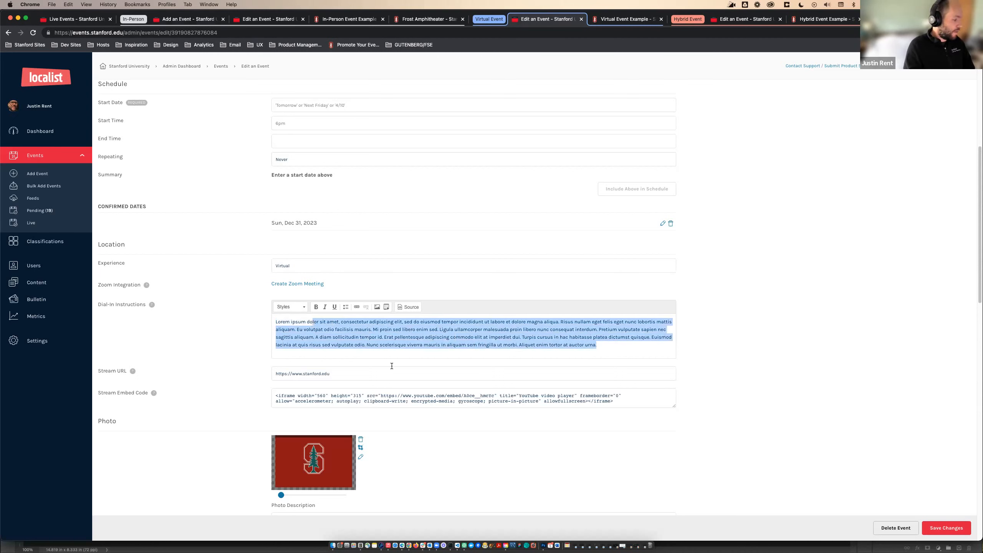
pyautogui.moveTo(417, 376); pyautogui.dragTo(264, 374)
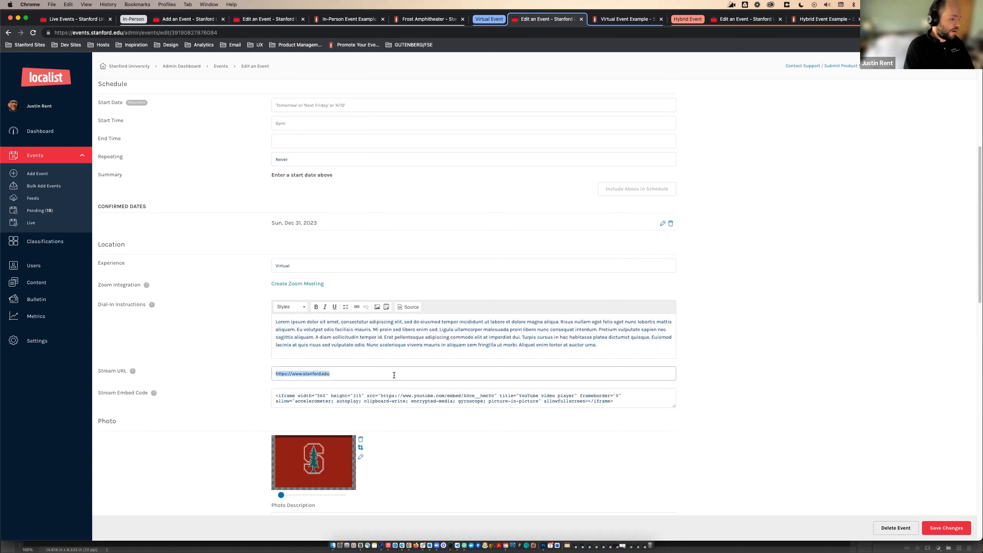
pyautogui.click(341, 374)
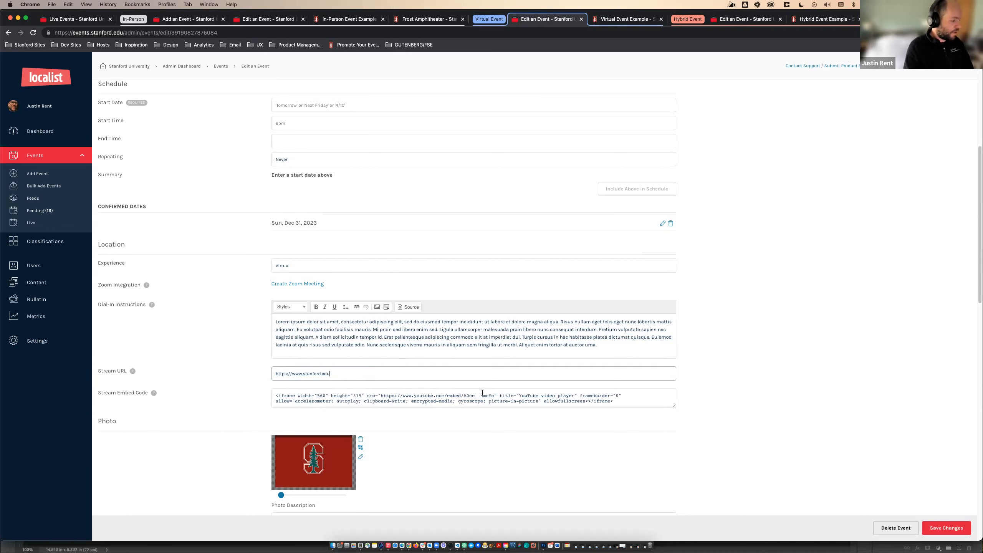
pyautogui.moveTo(613, 402); pyautogui.dragTo(542, 401)
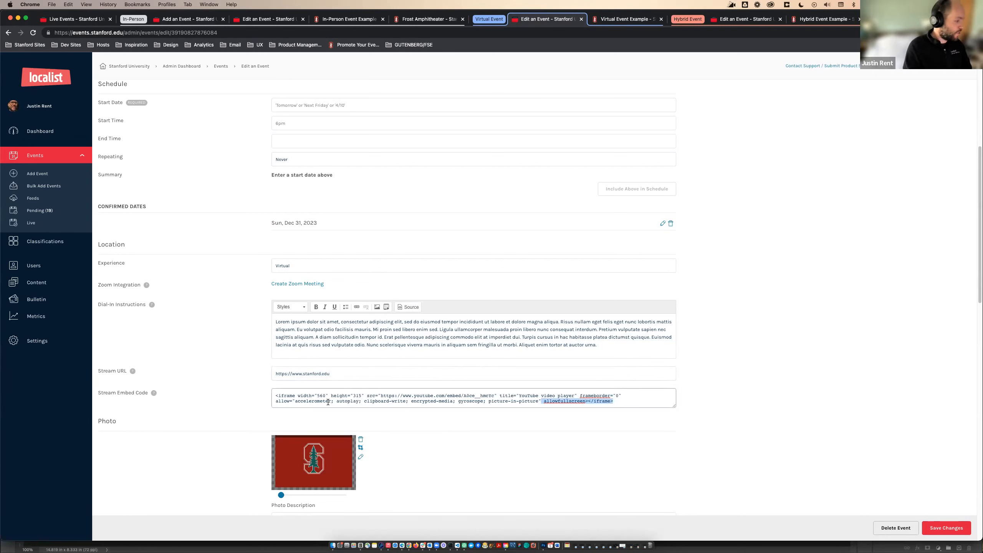
# Review the public page of the Virtual Event Example, following its stream information link to the embedded video and dial-in details
pyautogui.click(619, 21)
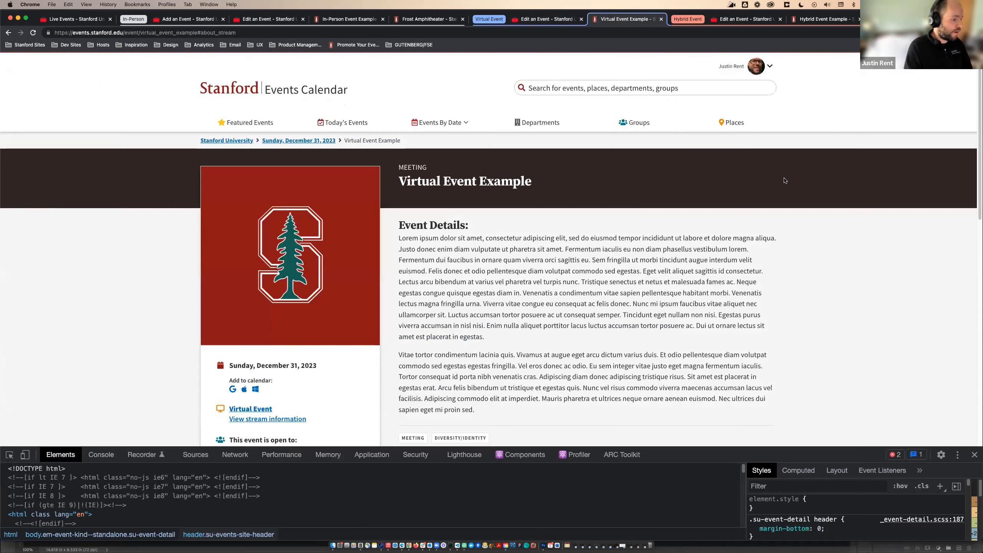
pyautogui.scroll(-5, 601, 279)
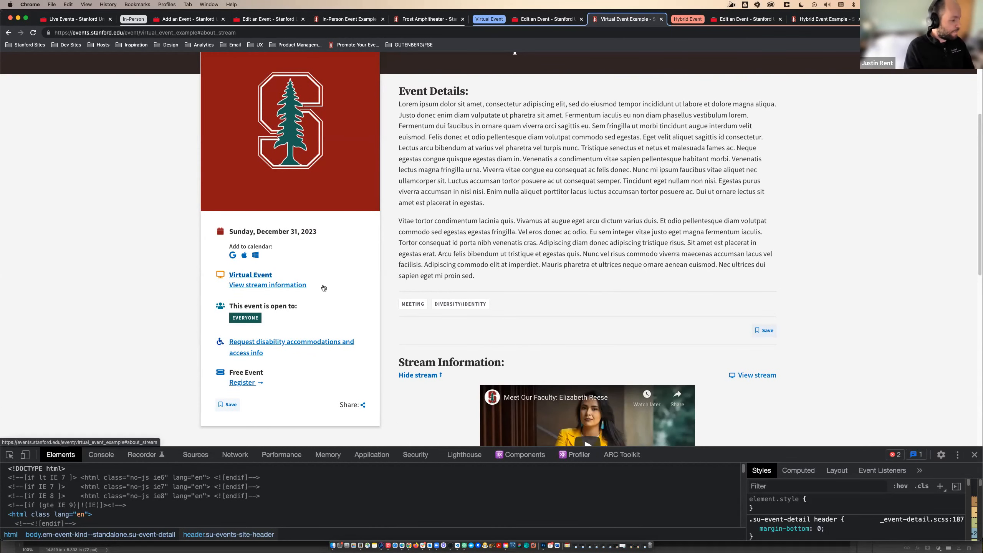
pyautogui.scroll(3, 324, 287)
pyautogui.scroll(-1, 277, 341)
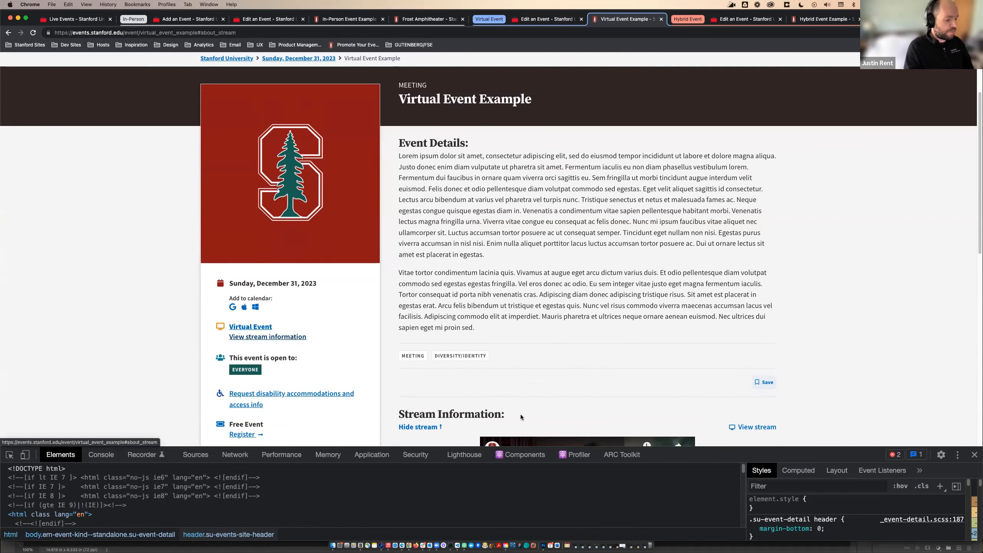
pyautogui.scroll(-1, 525, 416)
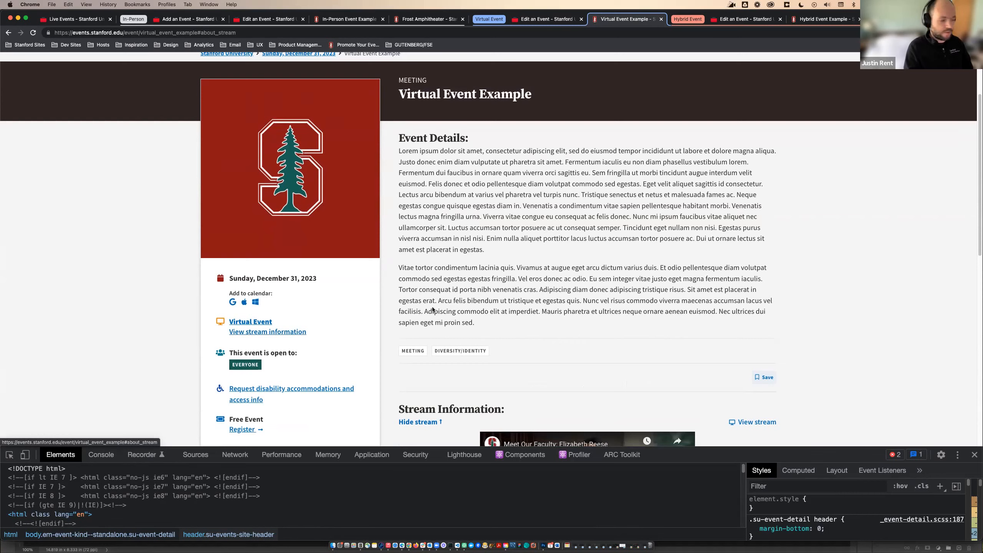
pyautogui.scroll(-1, 298, 329)
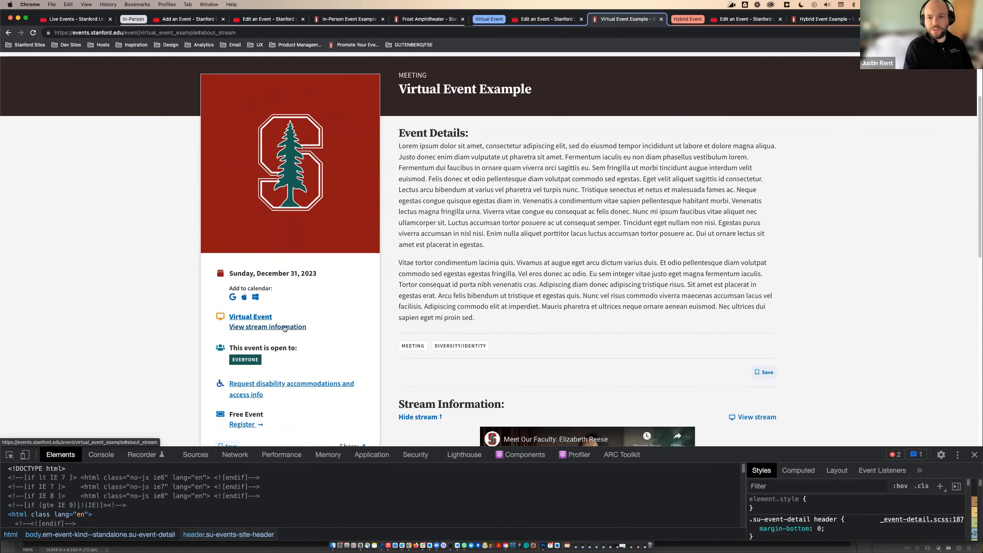
pyautogui.click(284, 327)
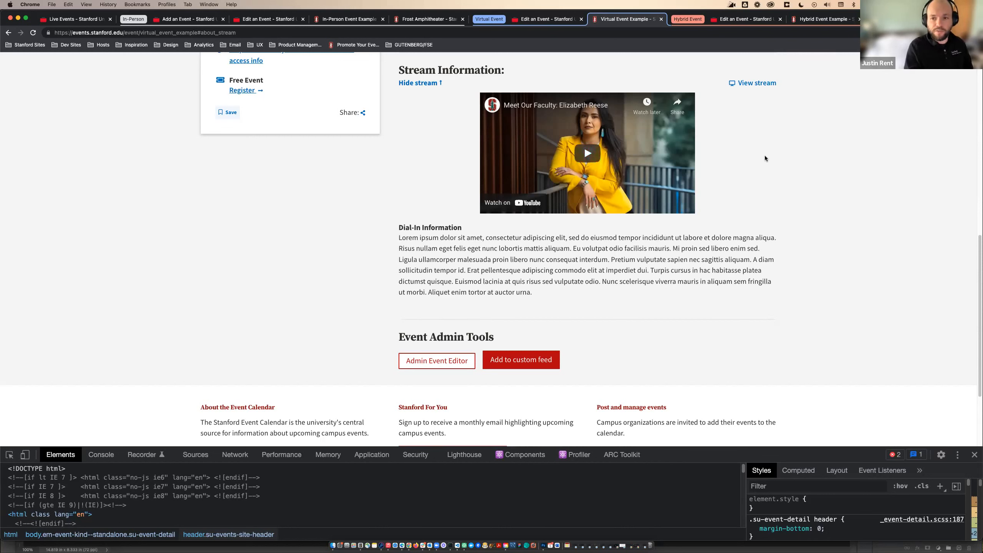
pyautogui.scroll(7, 758, 174)
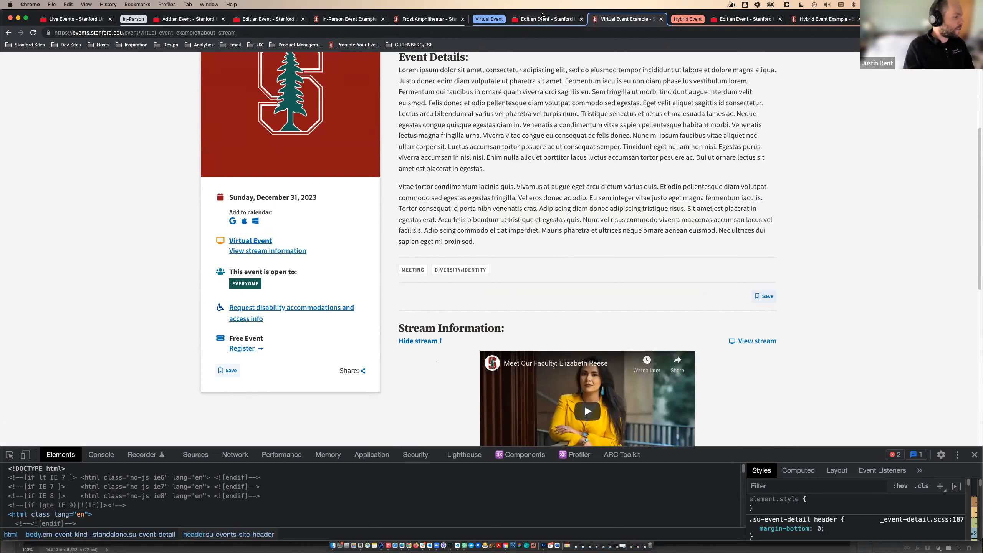
pyautogui.scroll(5, 543, 132)
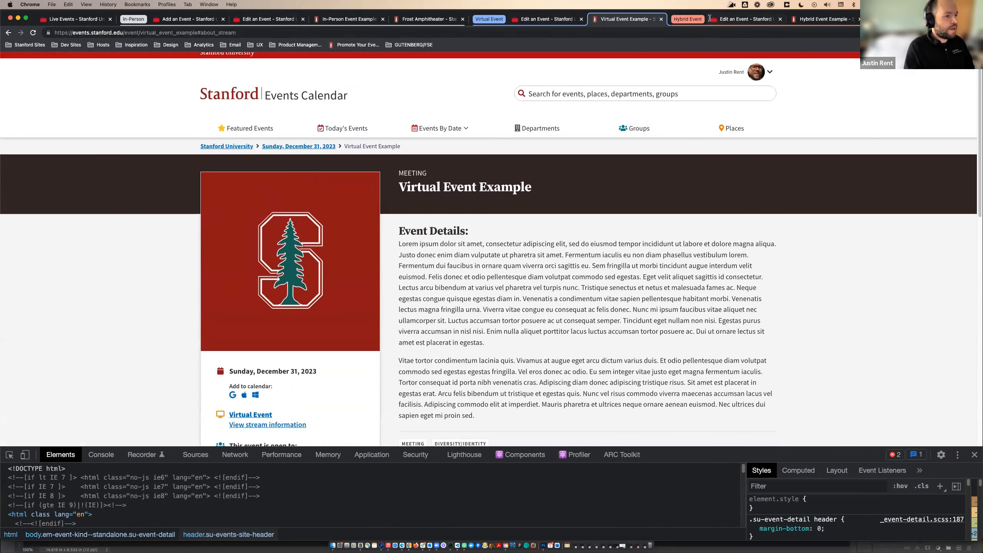
# Examine the Hybrid Event Example's location settings in its edit form, from Experience and Event Place to the stream fields
pyautogui.click(735, 20)
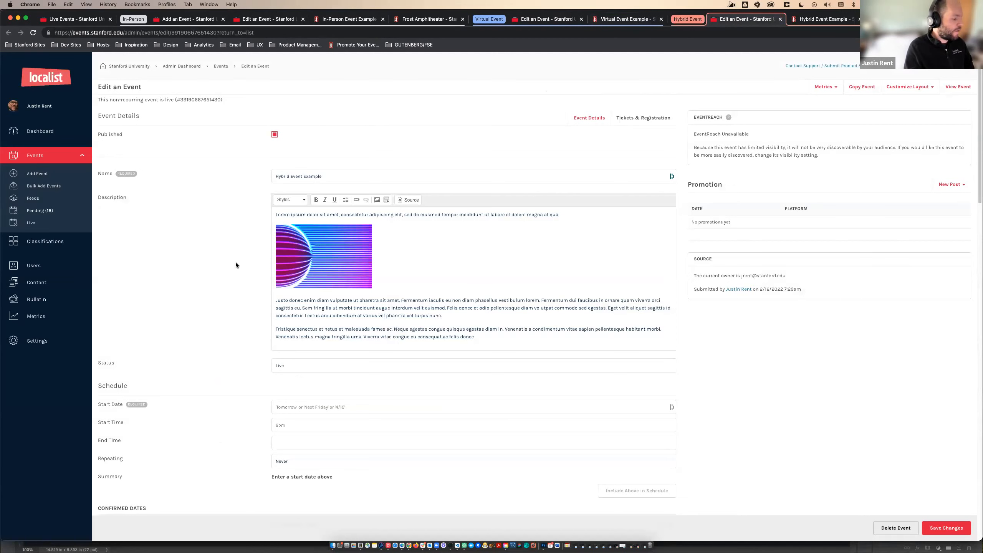
pyautogui.scroll(-6, 235, 262)
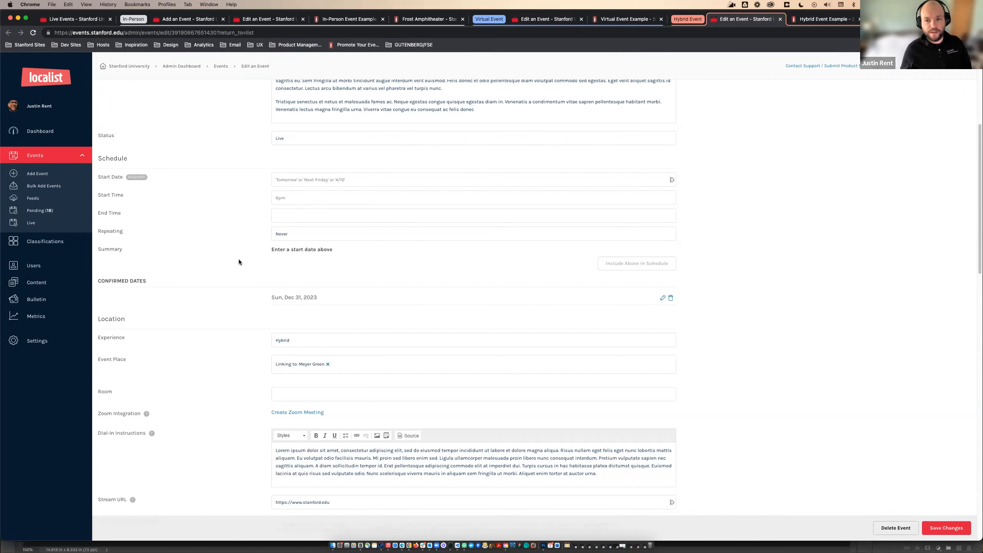
pyautogui.scroll(-1, 376, 361)
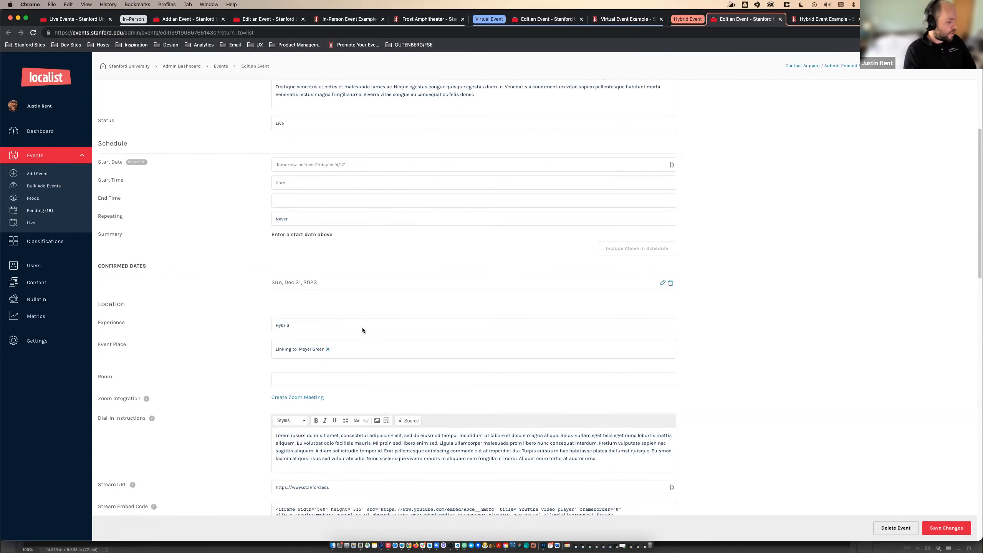
pyautogui.scroll(-3, 640, 357)
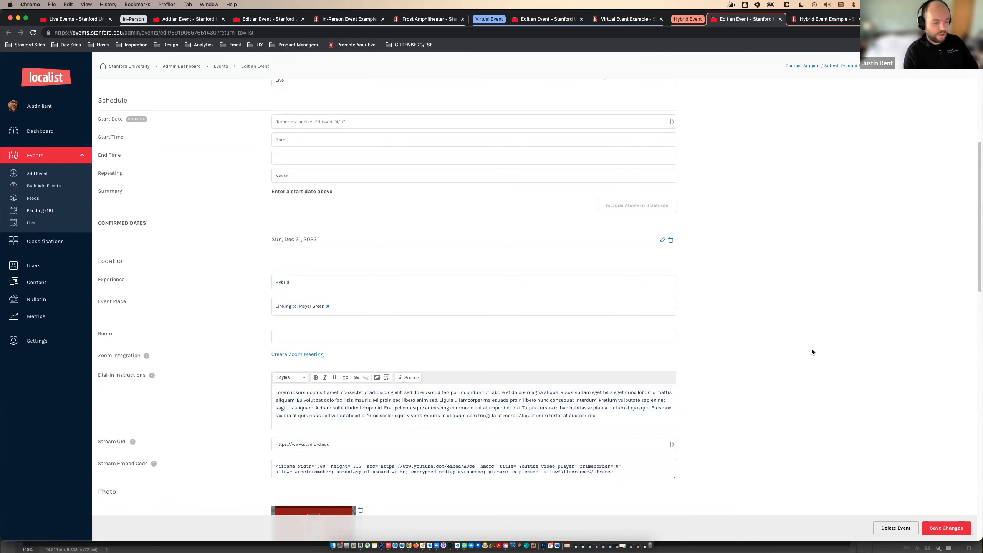
pyautogui.scroll(-3, 812, 353)
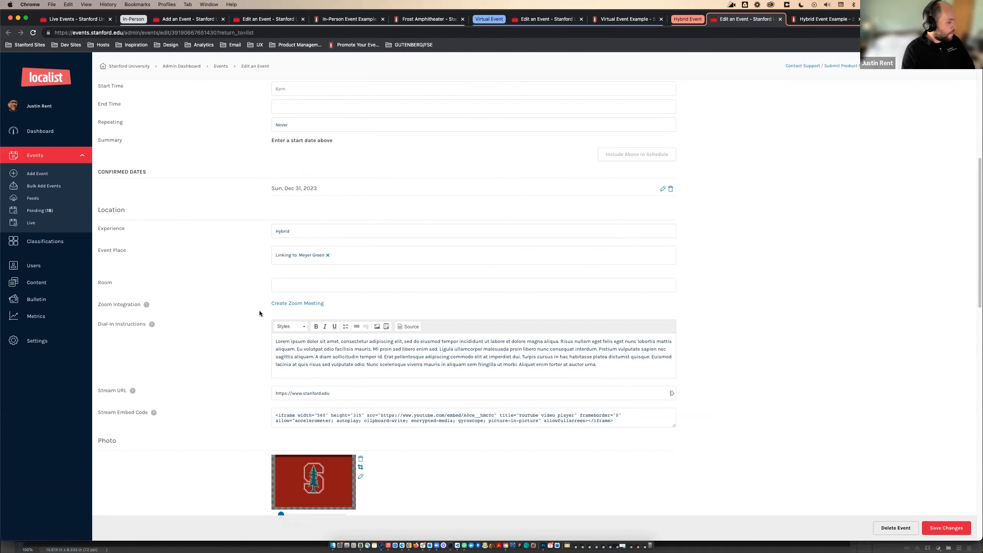
pyautogui.scroll(-1, 294, 302)
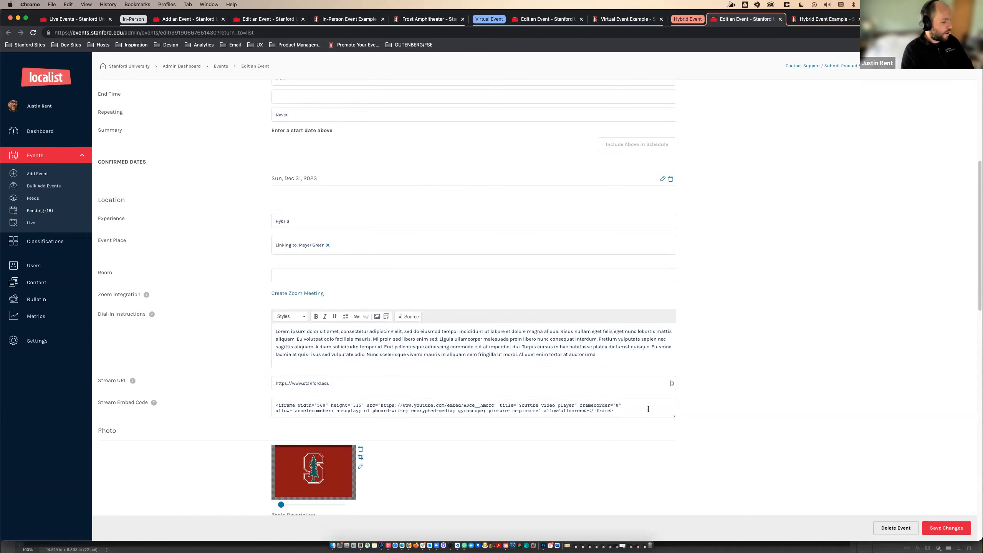
pyautogui.scroll(-1, 746, 412)
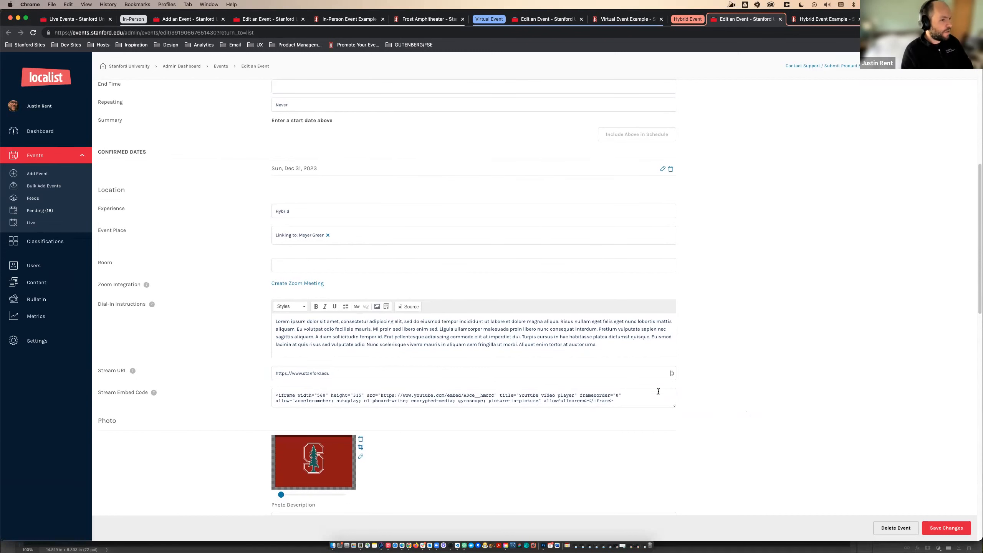
# Review the Hybrid Event Example's public page, covering the in person and online details, location map and stream information
pyautogui.hotkey('ctrl', 'Tab')
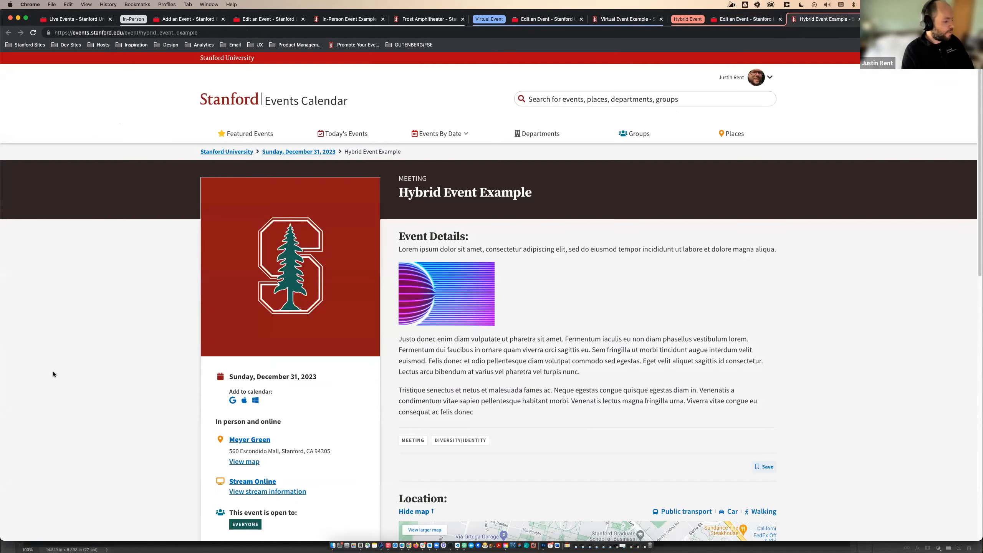
pyautogui.scroll(-4, 140, 357)
pyautogui.moveTo(217, 285); pyautogui.dragTo(273, 278)
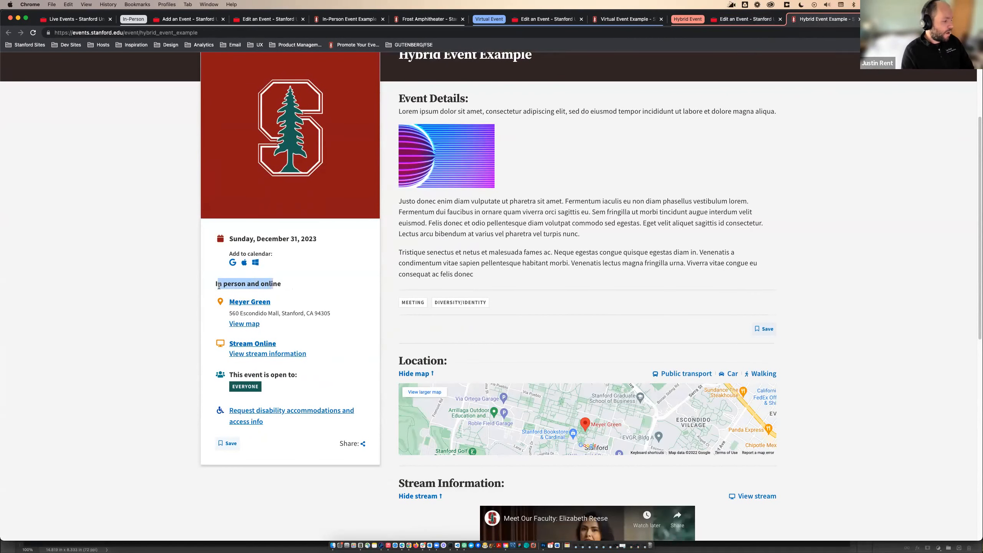
pyautogui.moveTo(282, 285); pyautogui.dragTo(189, 290)
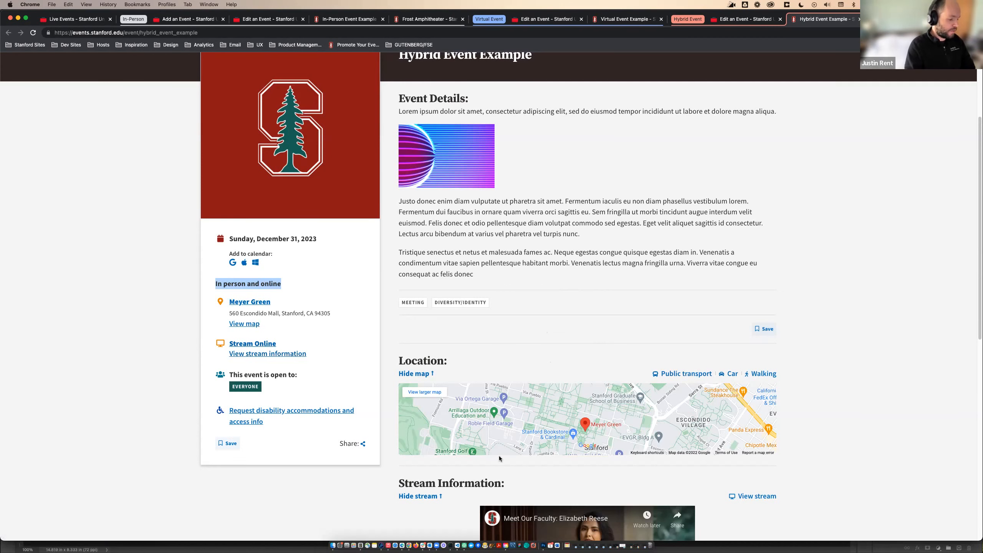
pyautogui.scroll(-7, 762, 458)
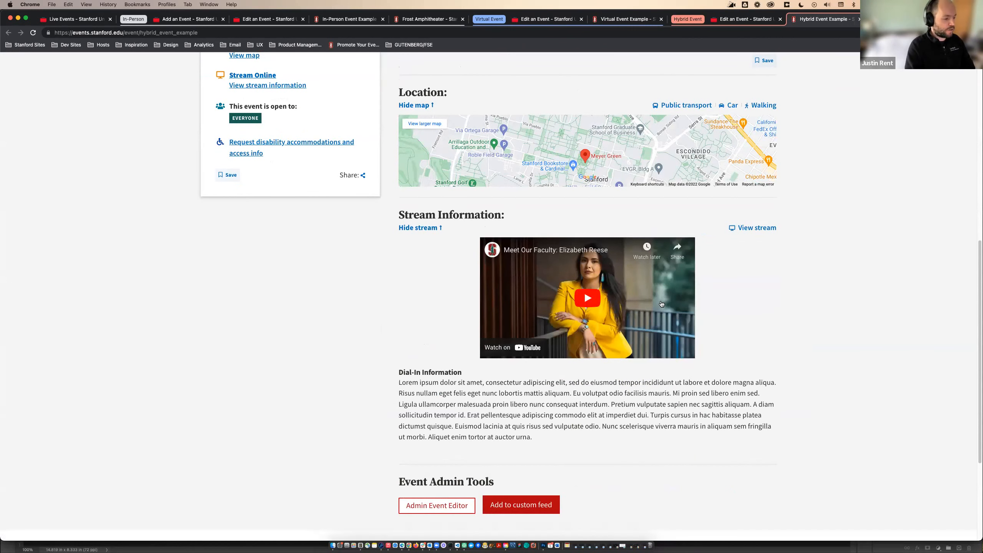
pyautogui.scroll(10, 661, 304)
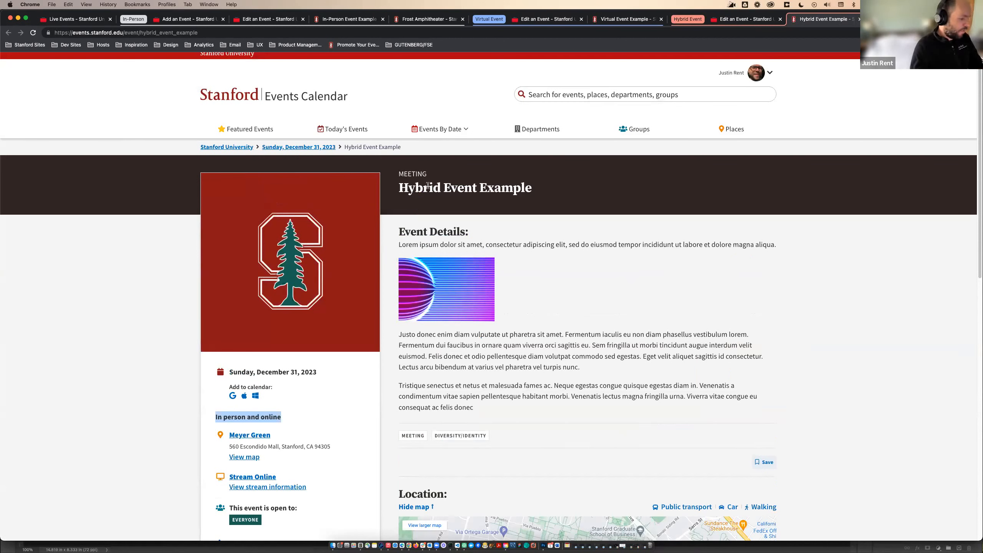
pyautogui.click(588, 271)
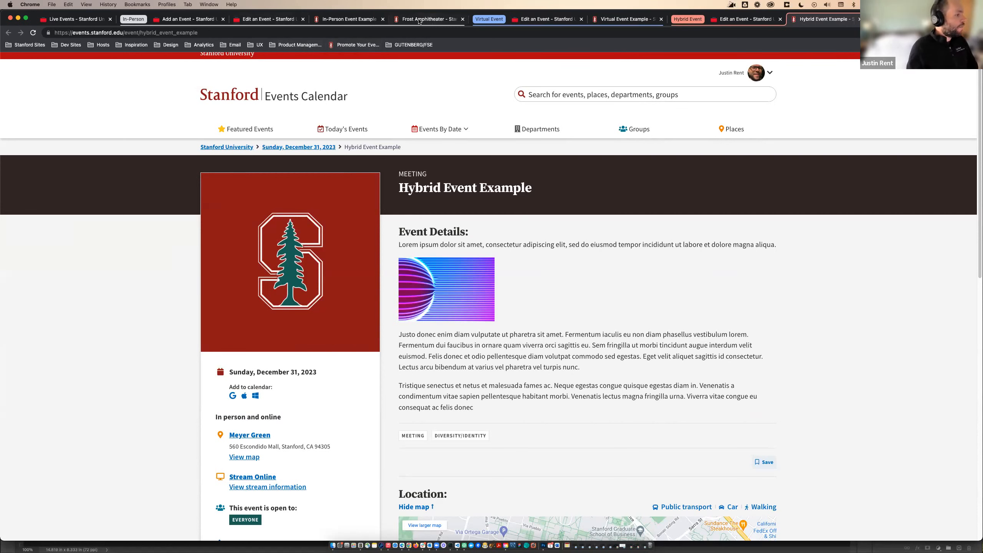
pyautogui.scroll(-3, 507, 186)
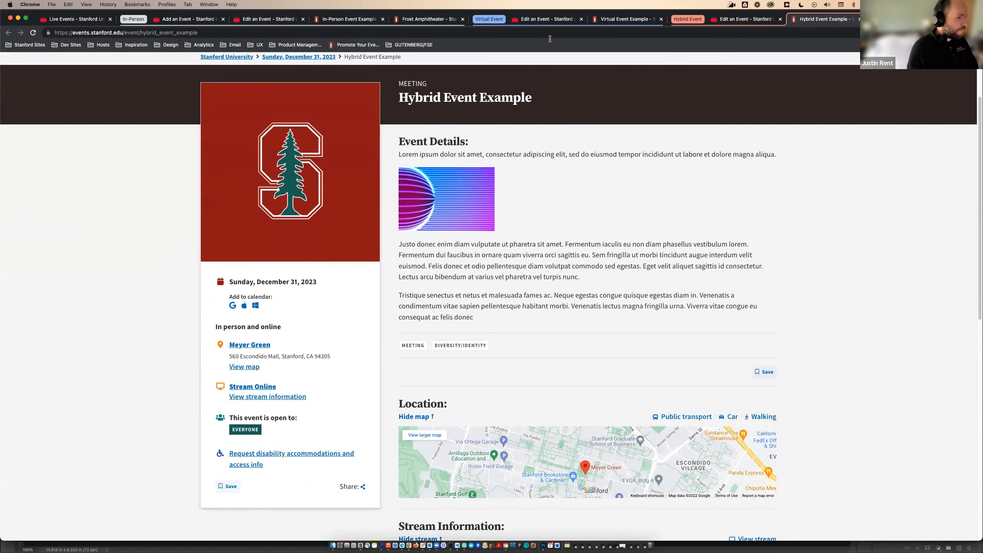
# Check the event cost and registration link on the Virtual Event Example's public page
pyautogui.click(542, 20)
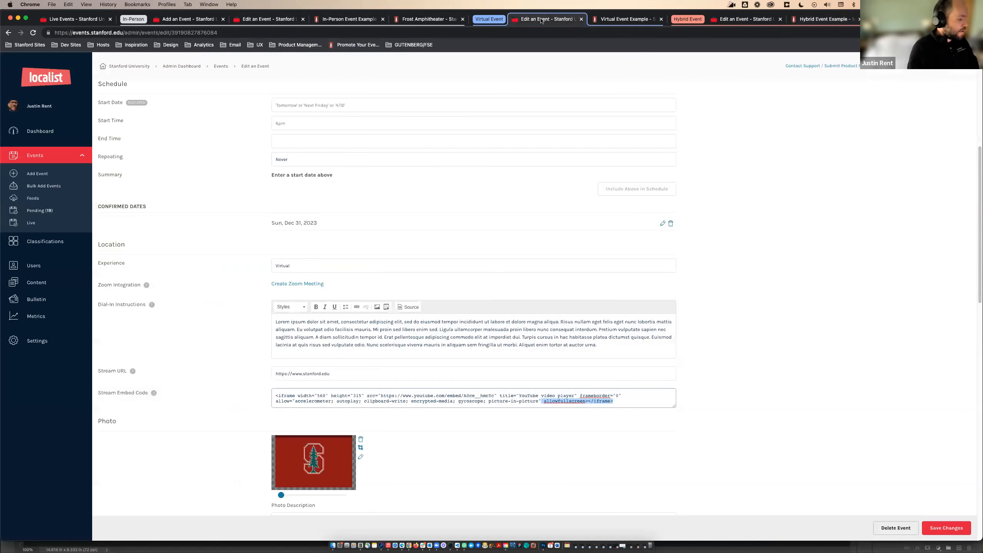
pyautogui.click(612, 18)
pyautogui.scroll(-5, 358, 236)
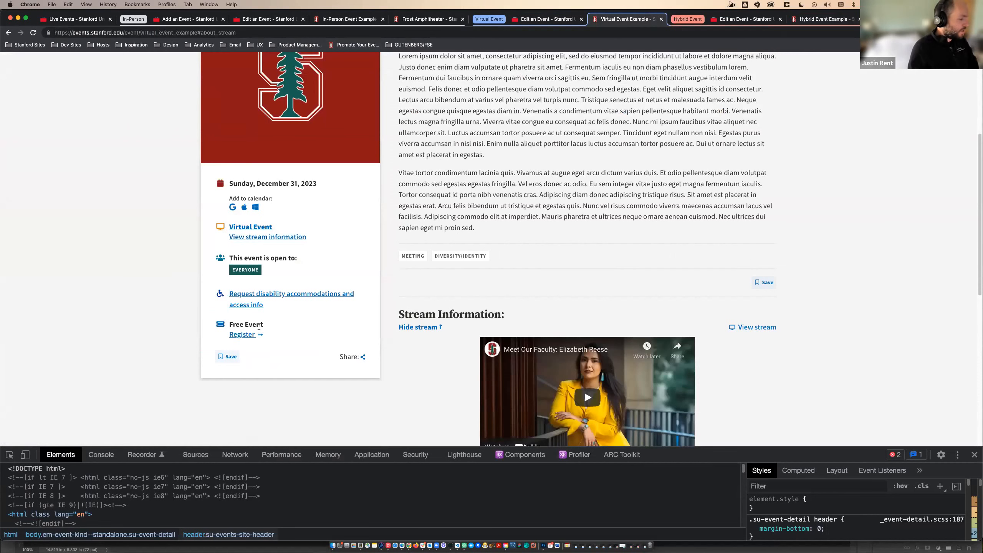
pyautogui.moveTo(239, 323); pyautogui.dragTo(249, 325)
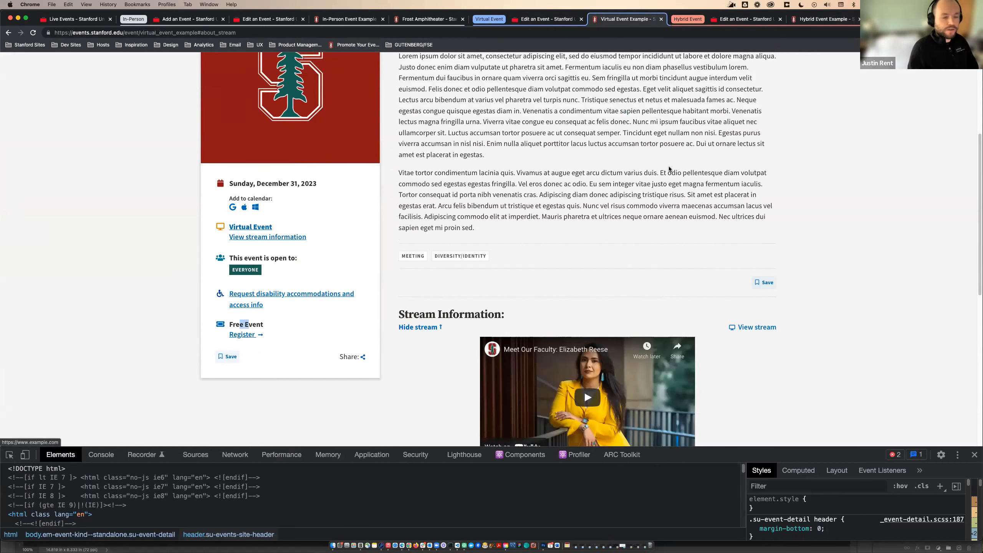
# Inspect the Ticket Cost and Registration URL fields in the Virtual Event Example's Tickets & Registration settings
pyautogui.click(542, 18)
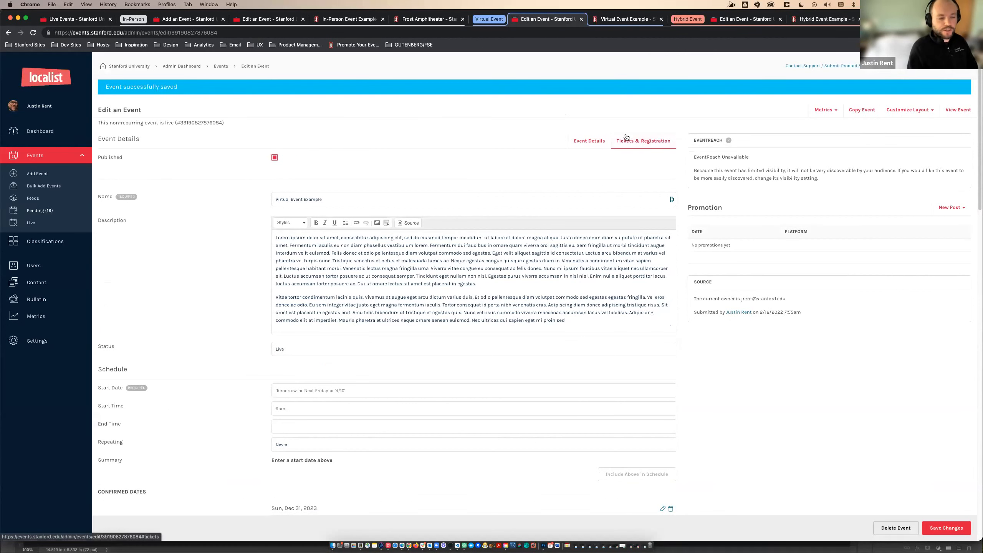
pyautogui.click(651, 144)
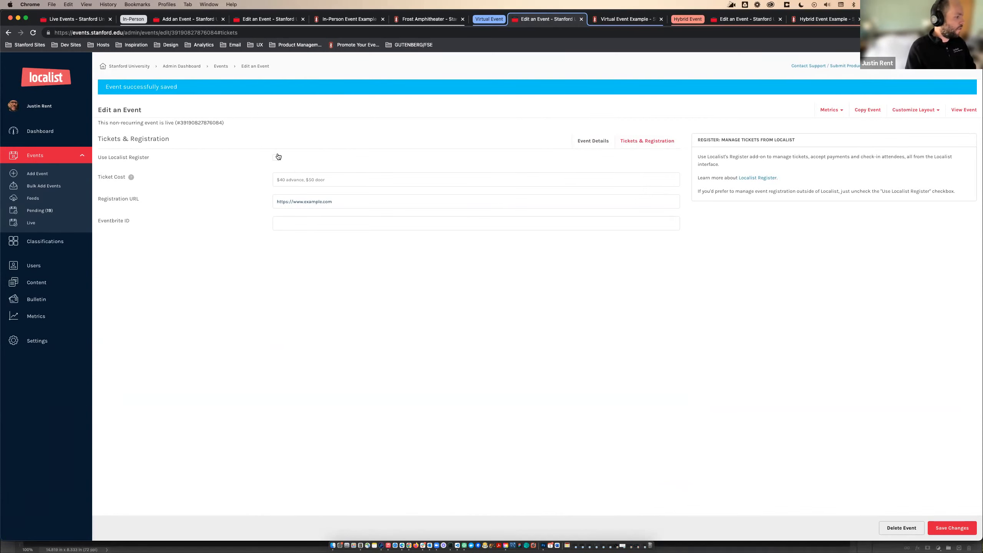
pyautogui.click(337, 179)
pyautogui.click(346, 202)
pyautogui.click(351, 181)
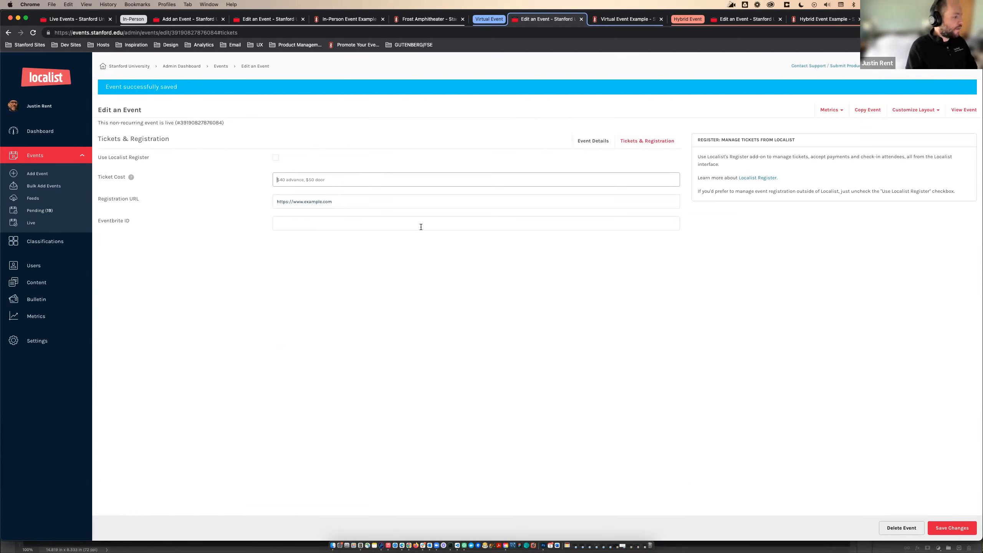
pyautogui.tripleClick(402, 205)
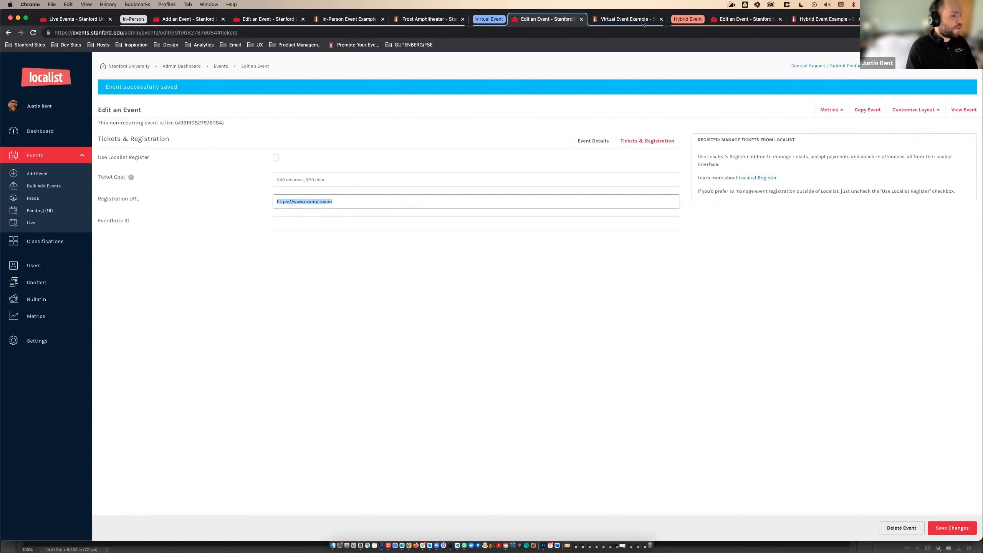
pyautogui.click(371, 181)
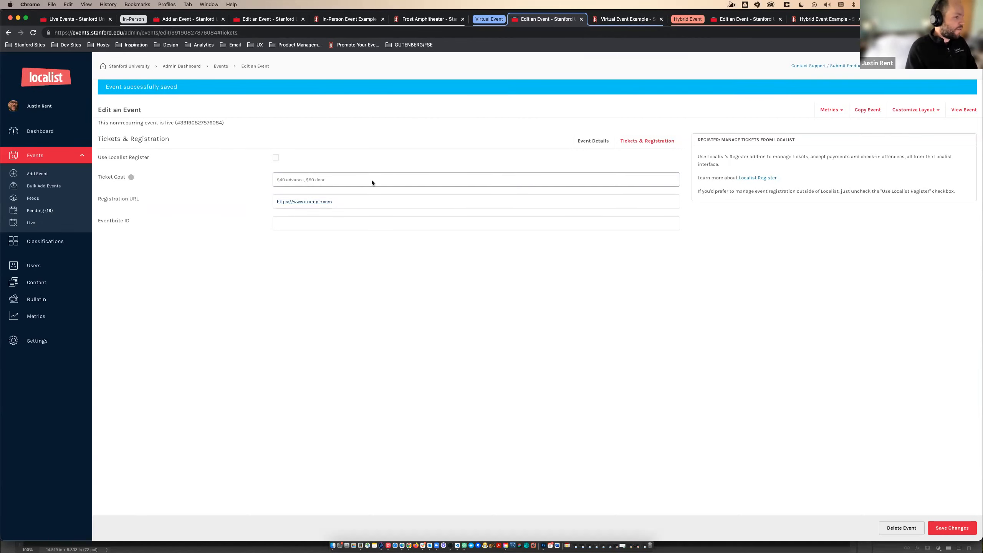
# Compare the Registration URL setting with the cost and Register link on the Virtual Event Example's public page
pyautogui.click(617, 22)
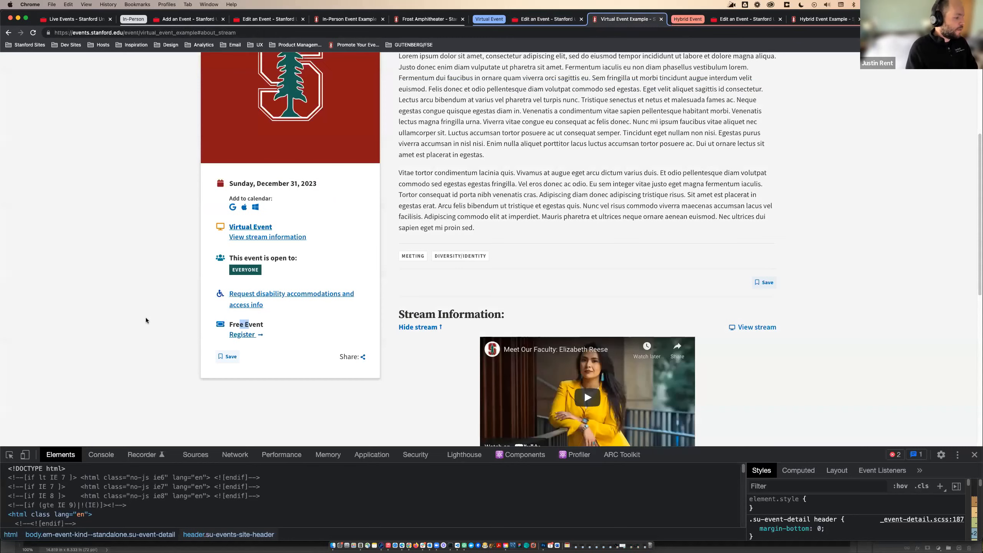
pyautogui.click(555, 21)
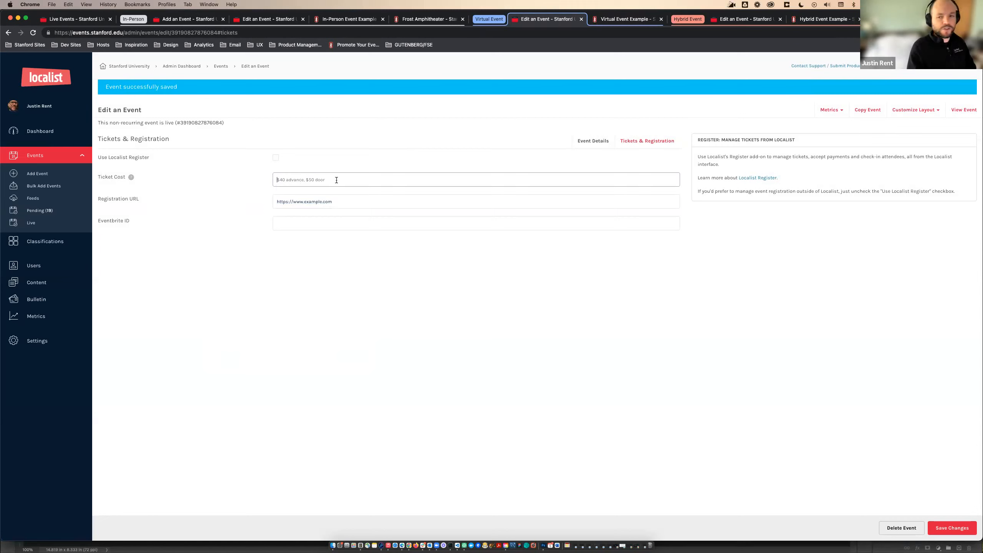
pyautogui.moveTo(157, 198); pyautogui.dragTo(119, 198)
pyautogui.click(329, 209)
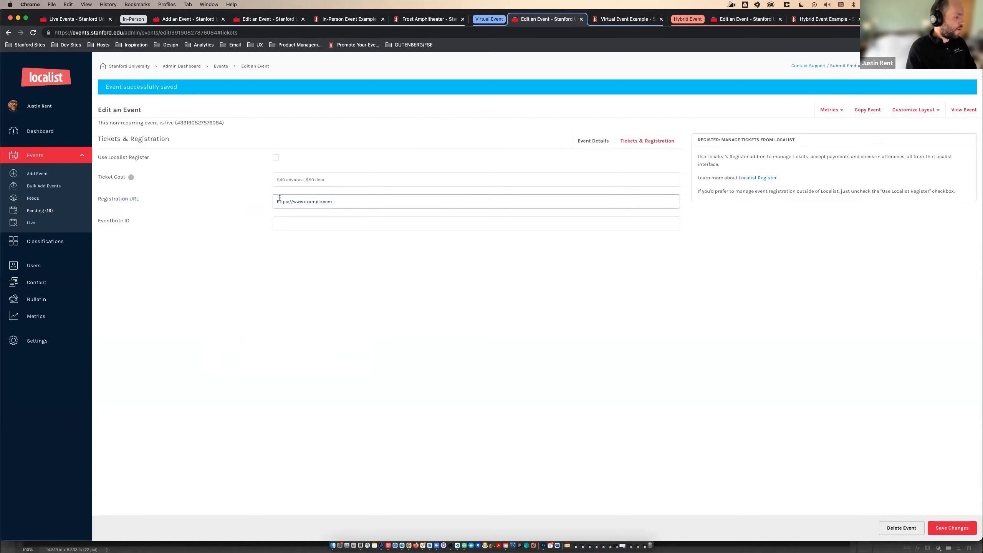
pyautogui.click(603, 20)
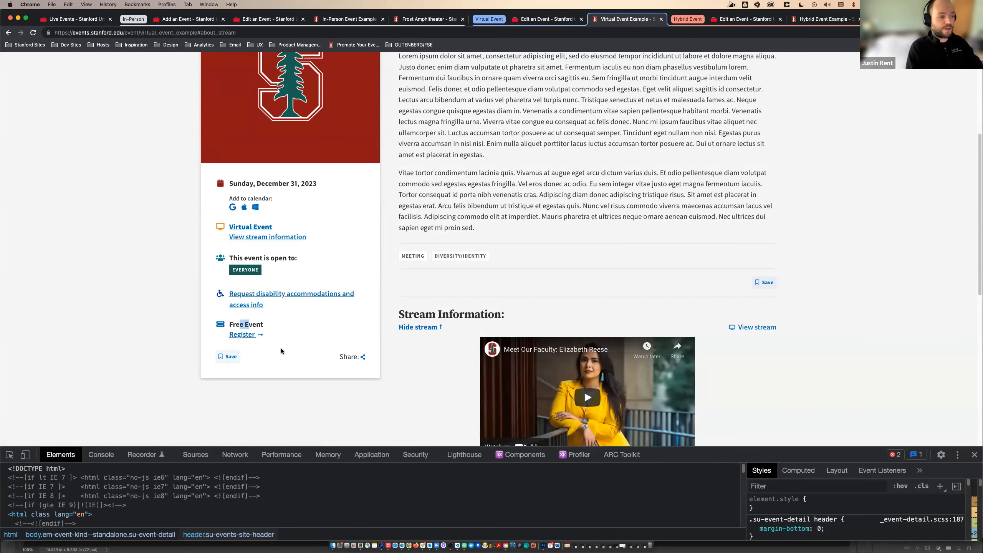
# Set the Virtual Event Example's ticket cost to $10 in its registration settings
pyautogui.click(534, 19)
pyautogui.click(315, 179)
pyautogui.write('$10')
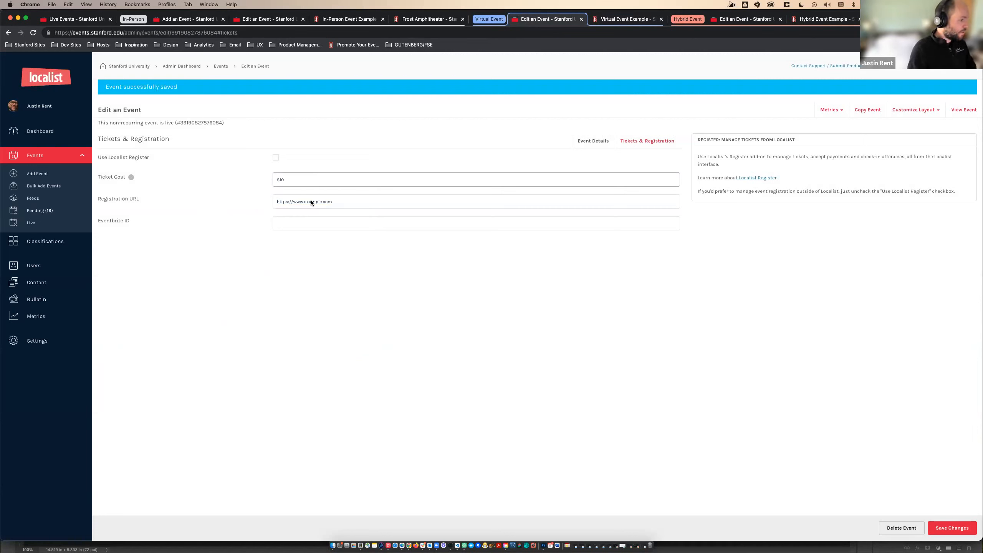
# Save the Virtual Event Example's $10 ticket cost and reload its public page to check the displayed price
pyautogui.click(954, 528)
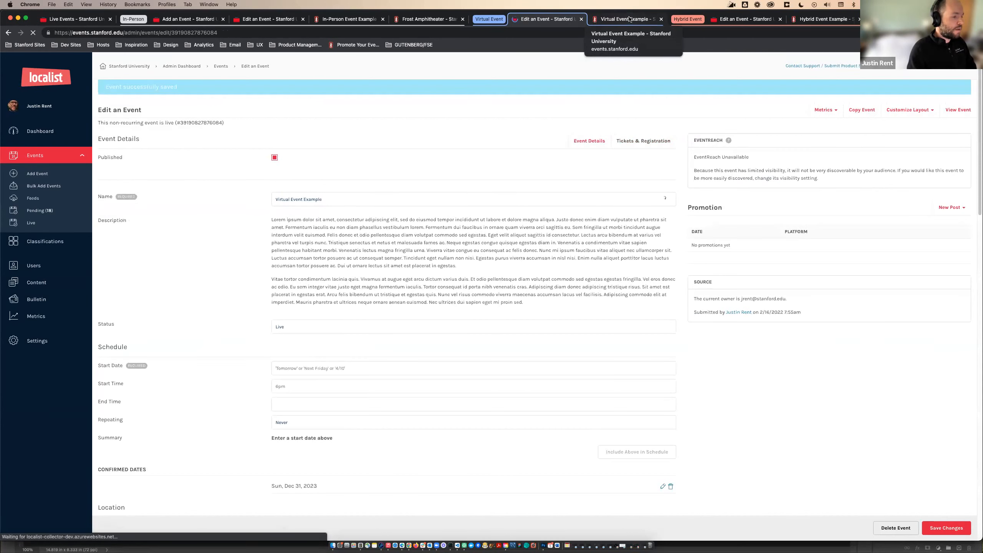
pyautogui.click(629, 18)
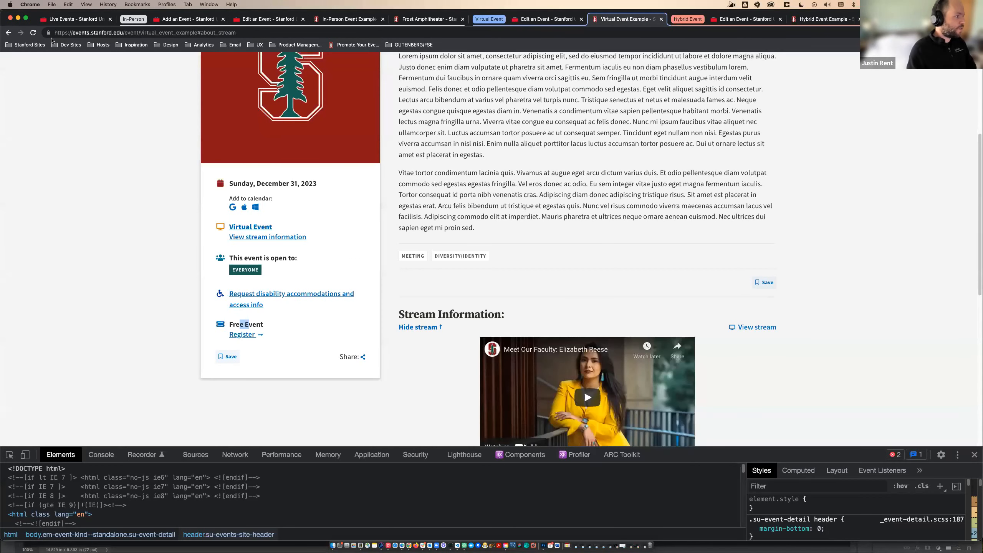
pyautogui.click(34, 33)
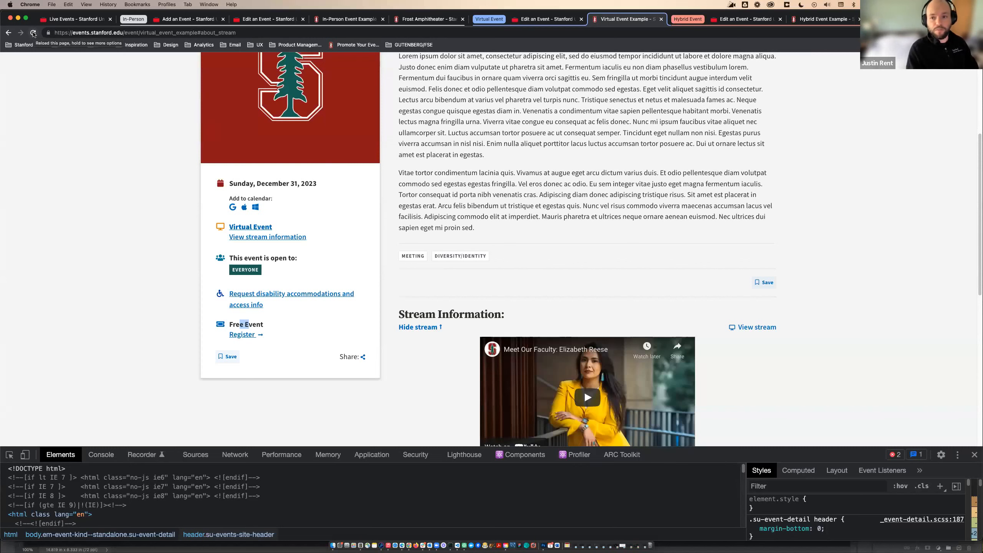
pyautogui.click(34, 33)
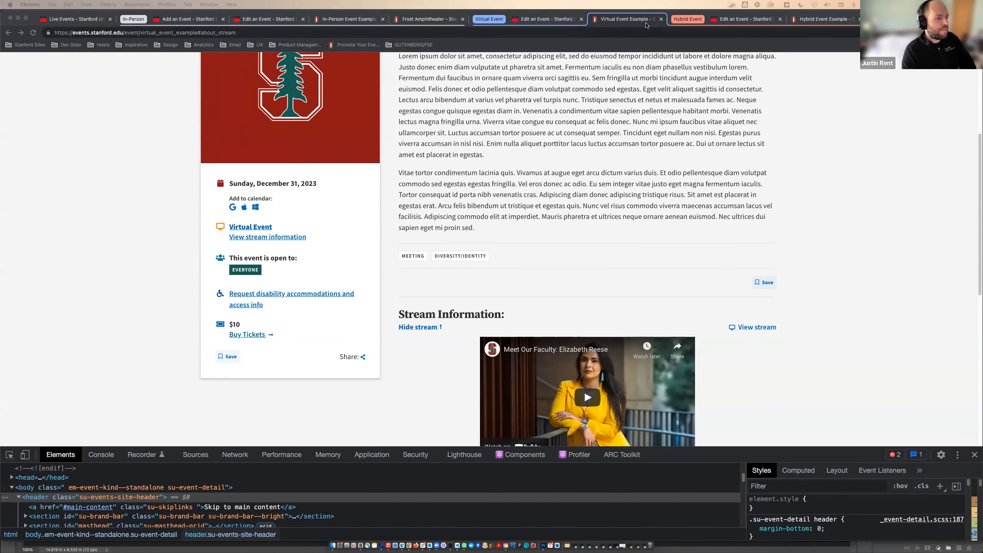
# Collapse the Hybrid Event, Virtual Event and In-Person tab groups and expand the Image Prep group
pyautogui.click(678, 23)
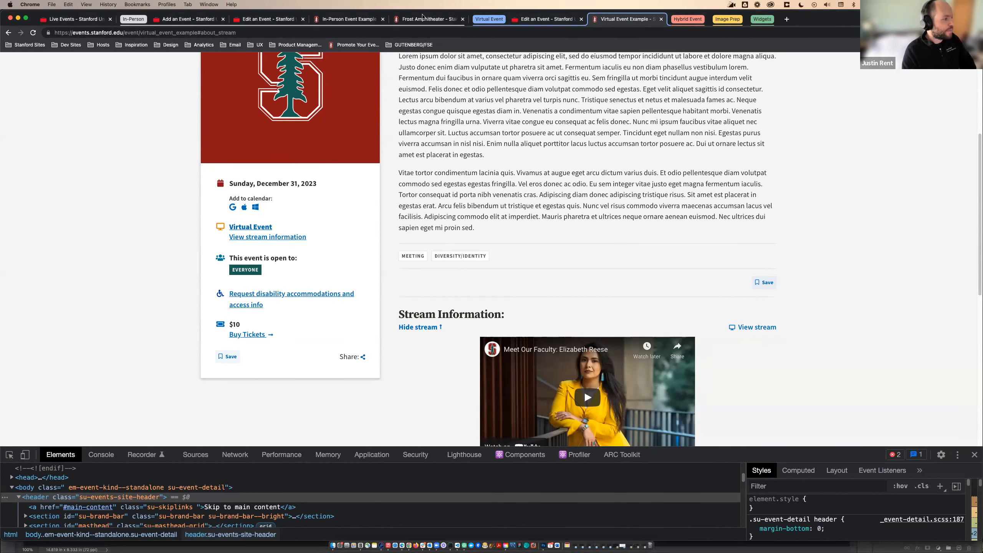
pyautogui.click(489, 19)
pyautogui.click(134, 19)
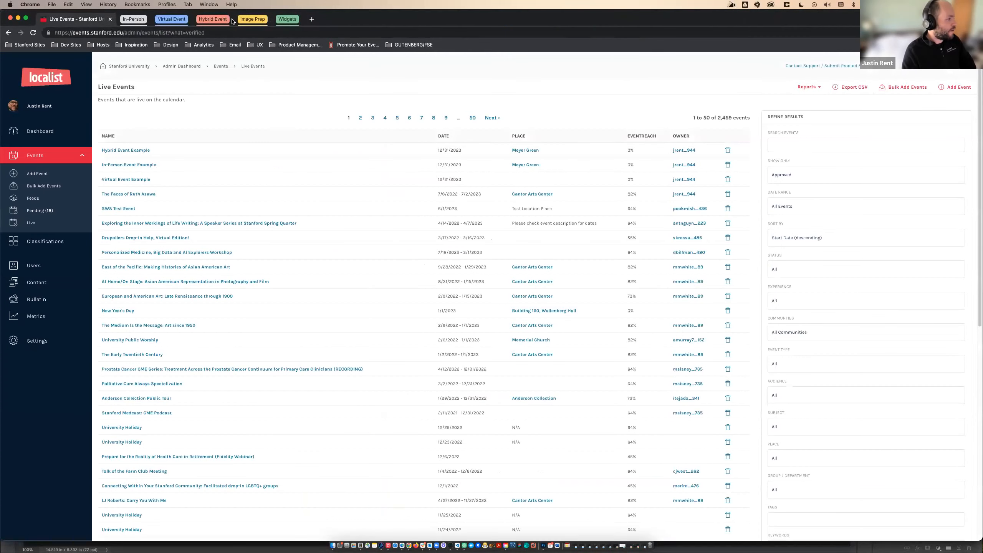
pyautogui.click(253, 21)
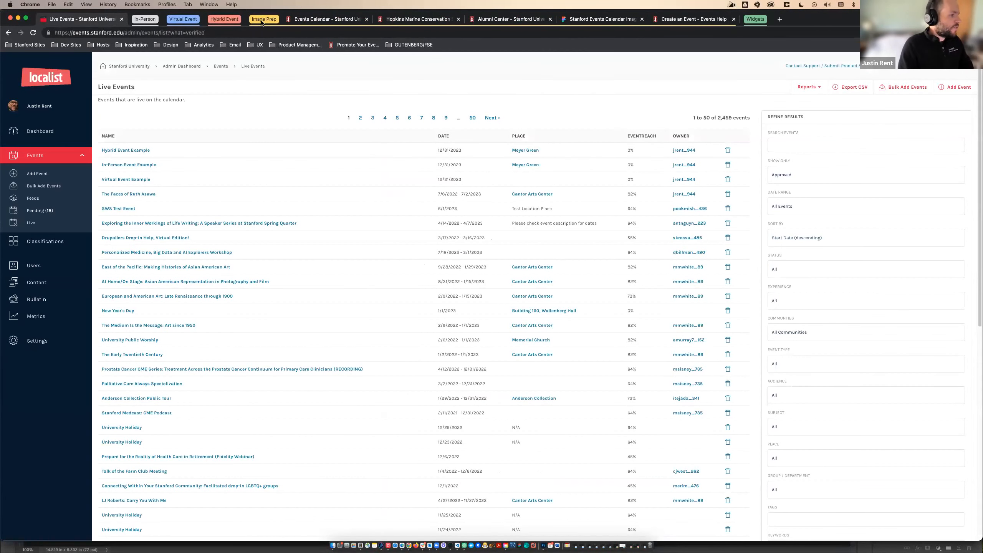
# Compare how images appear on the calendar home page, the Hopkins Marine Conservation Seminar page and the Alumni Center page
pyautogui.click(311, 20)
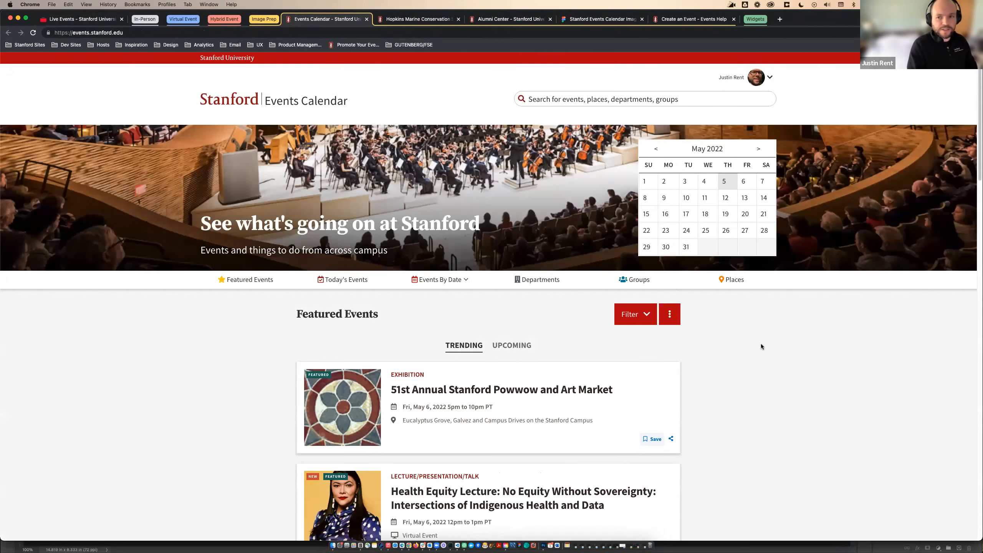
pyautogui.scroll(-3, 763, 350)
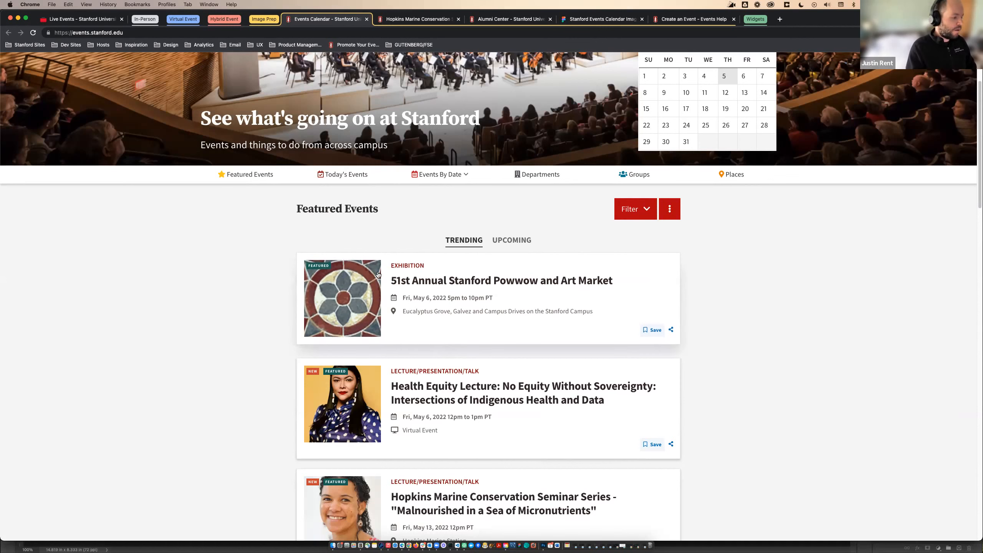
pyautogui.click(420, 18)
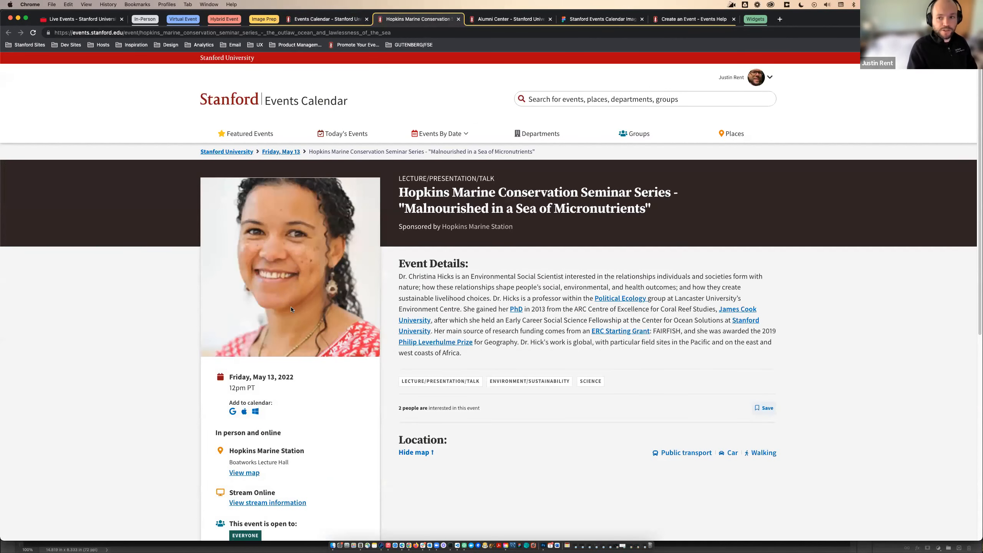
pyautogui.click(523, 20)
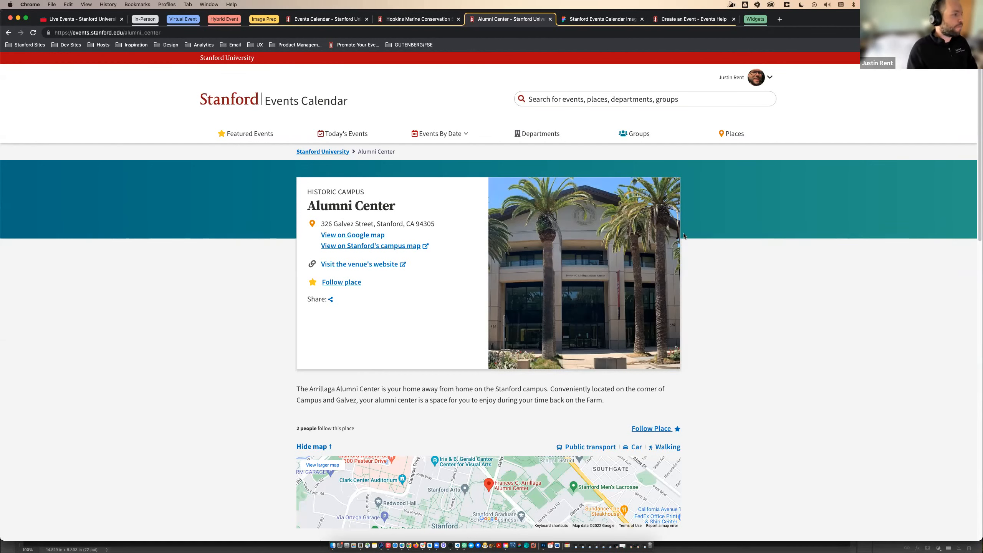
# Preview the home page's featured events in the two-column and three-column grid layouts and return them to the list layout
pyautogui.click(342, 19)
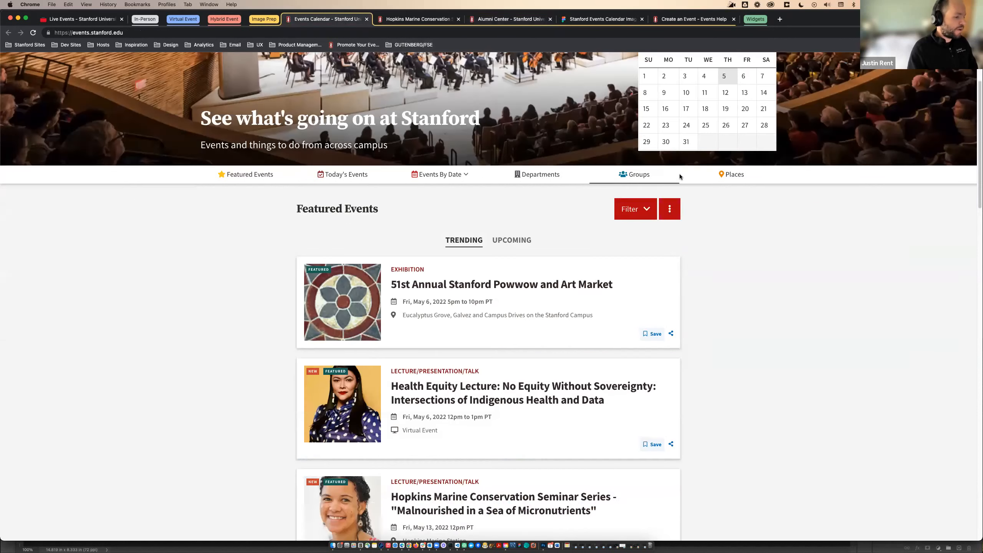
pyautogui.click(639, 209)
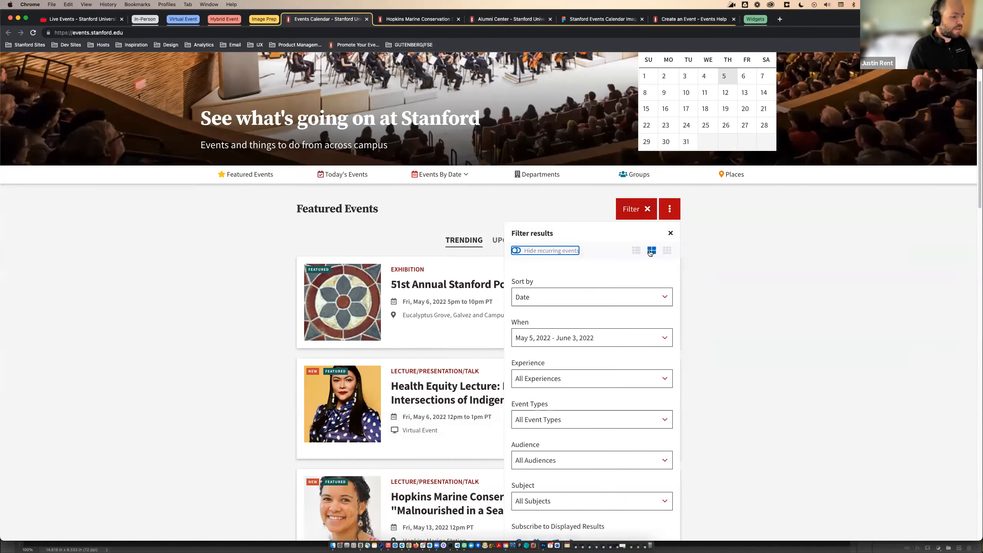
pyautogui.click(653, 250)
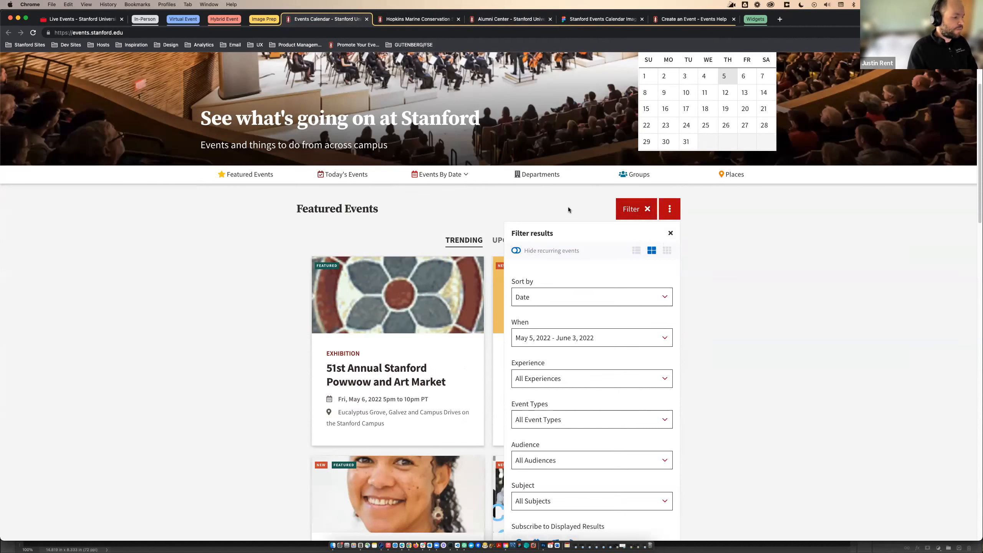
pyautogui.click(635, 211)
pyautogui.click(635, 211)
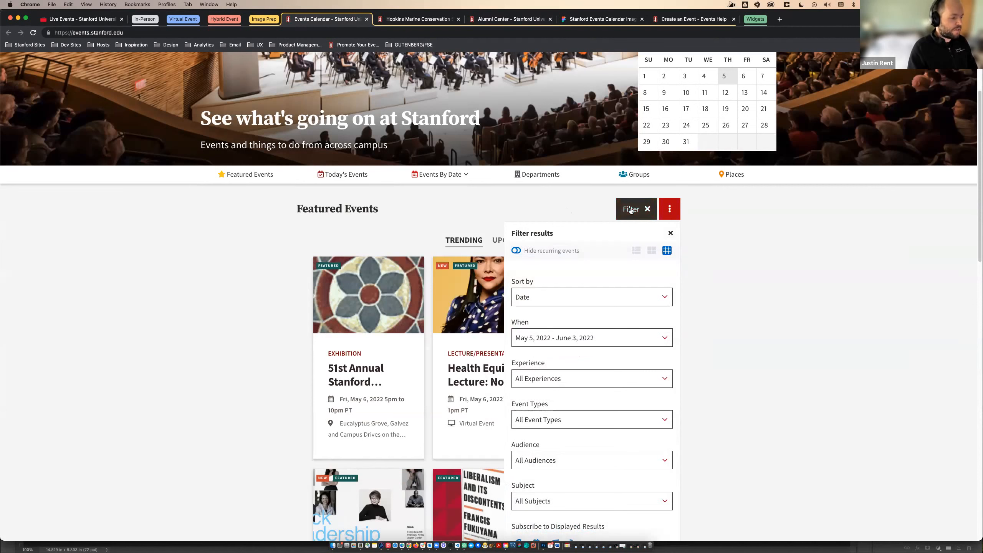
pyautogui.click(631, 211)
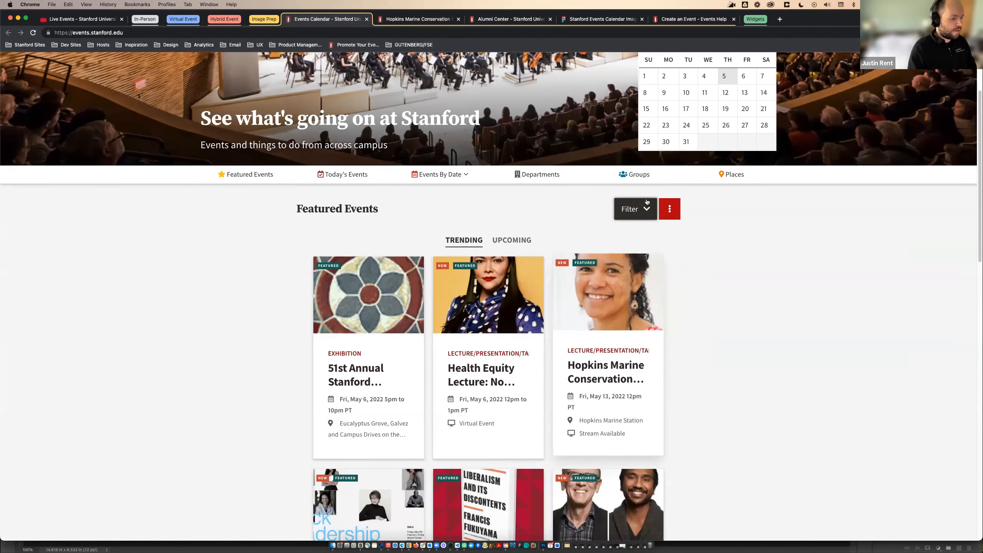
pyautogui.click(645, 210)
pyautogui.click(635, 250)
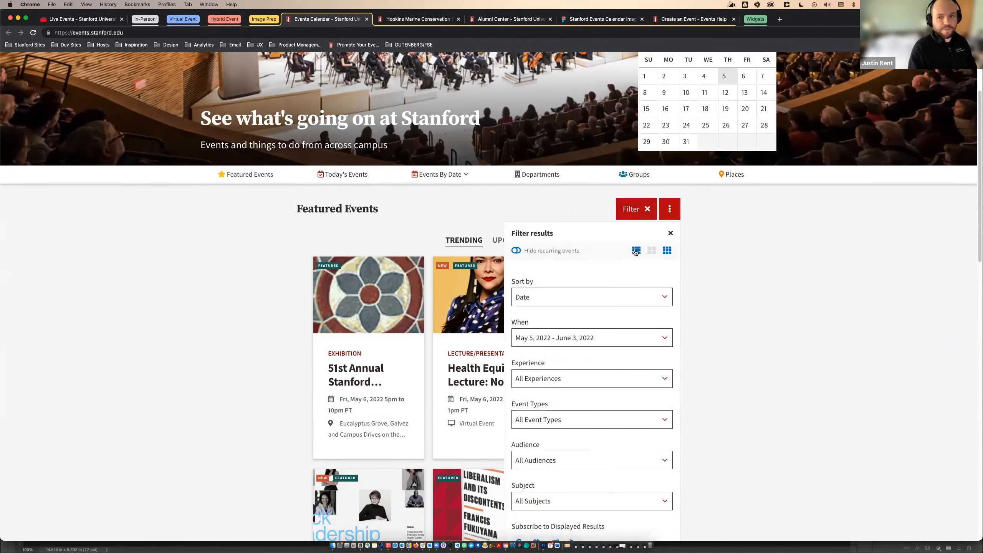
pyautogui.click(839, 291)
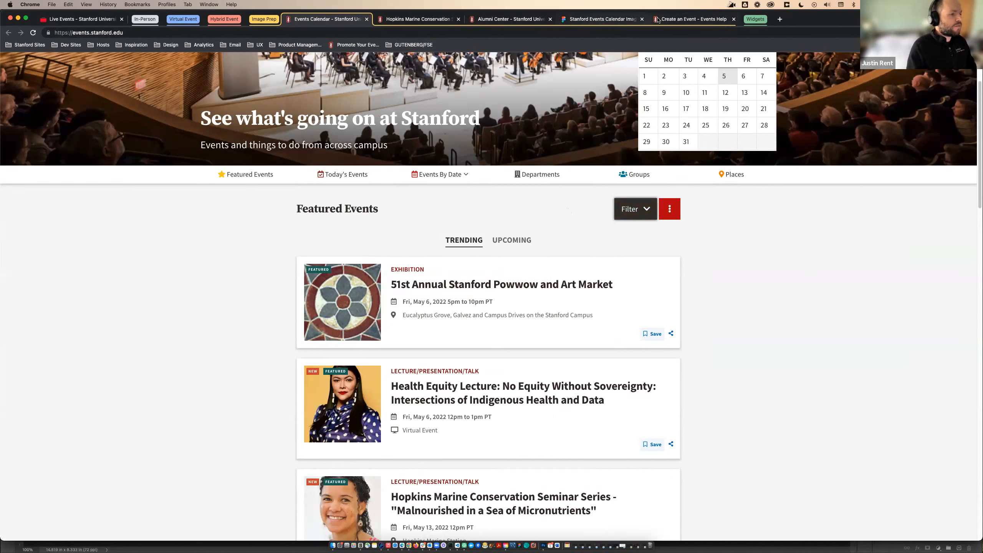
# View the Stanford Events Calendar Image Template in Figma and switch to its Photoshop version
pyautogui.click(596, 20)
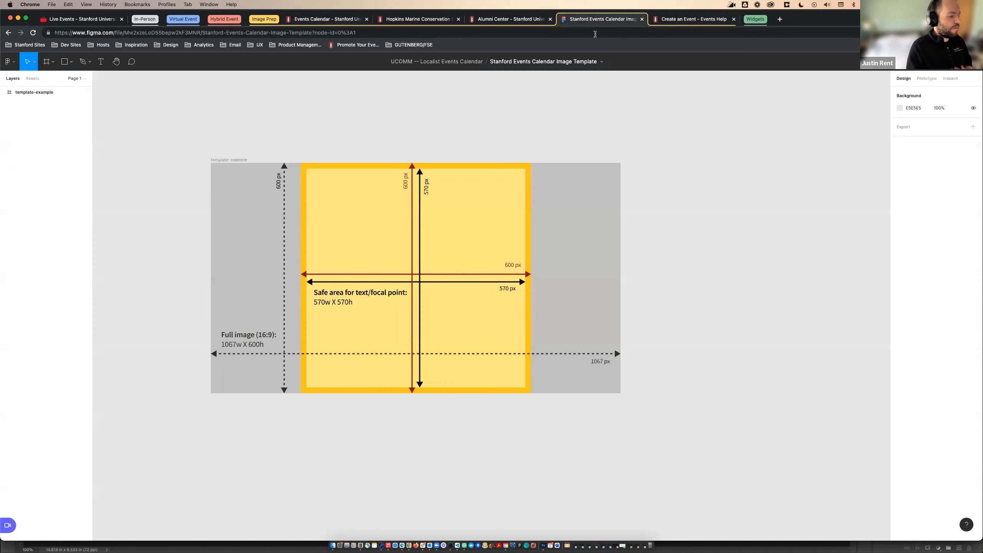
pyautogui.press('super+Tab')
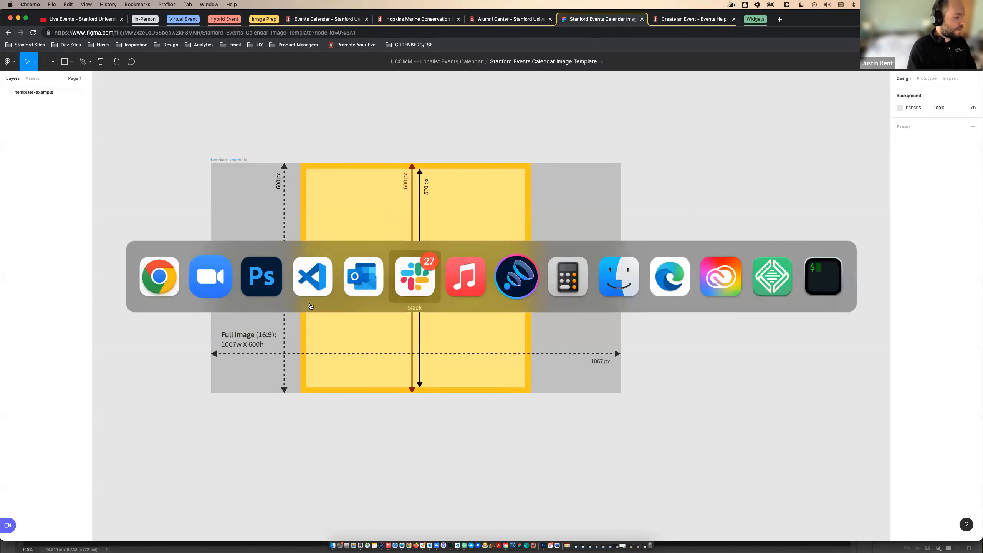
pyautogui.click(261, 277)
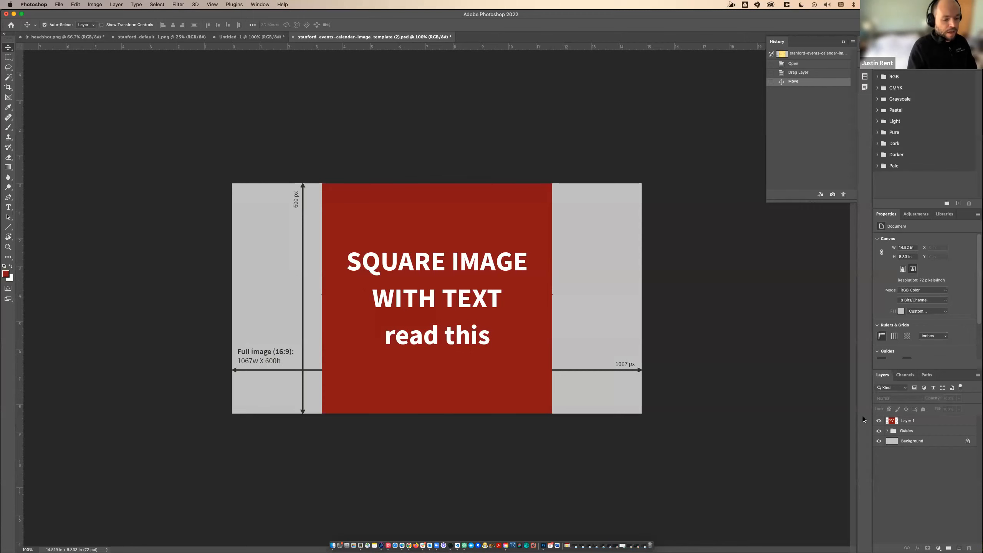
# Switch back to Chrome and look through the Create an Event help page for the image template and image dimension guidance
pyautogui.press('super+Tab')
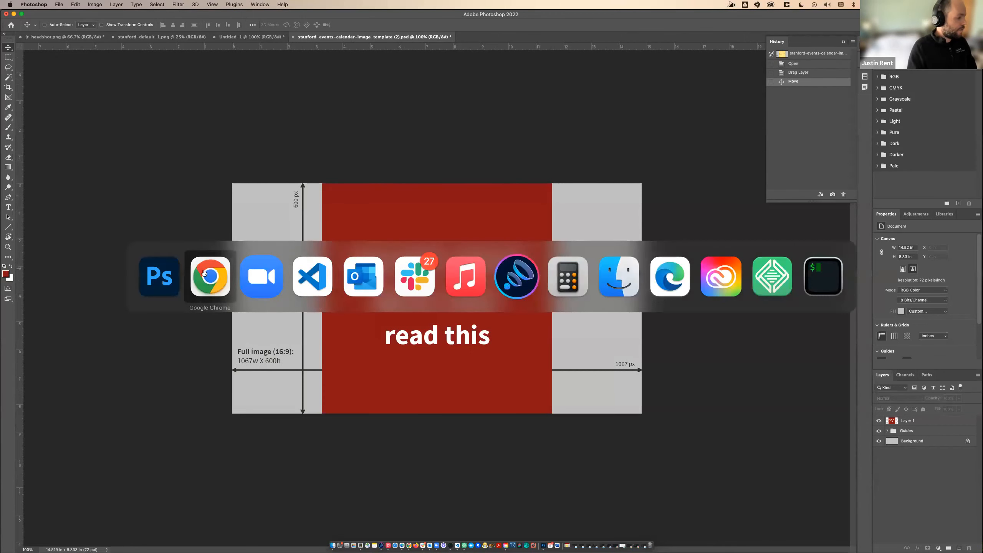
pyautogui.click(698, 20)
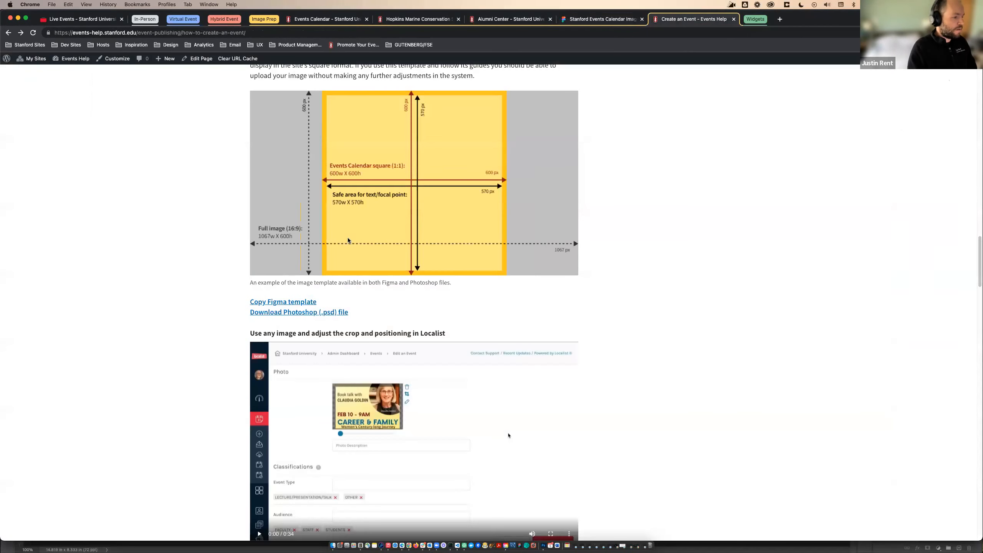
pyautogui.scroll(15, 306, 328)
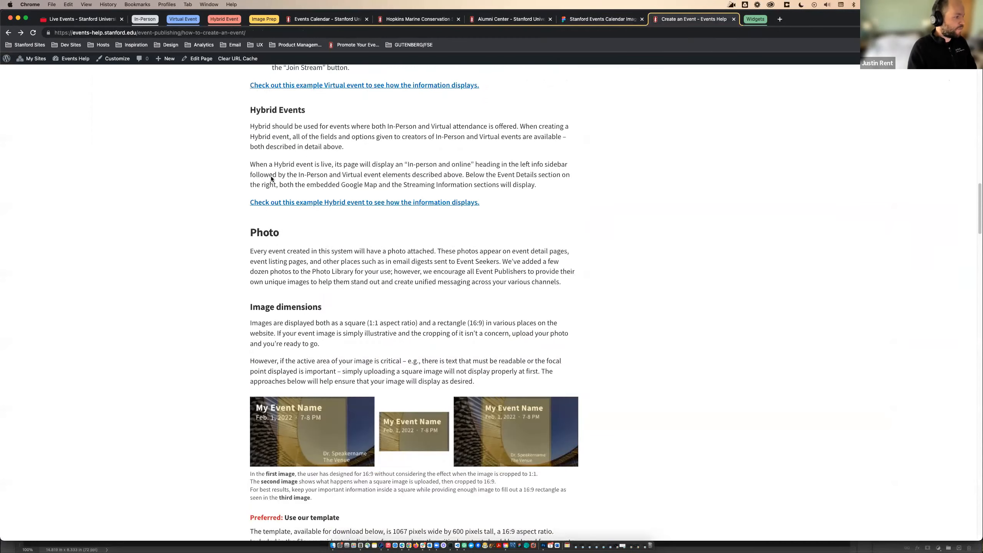
pyautogui.scroll(15, 271, 178)
pyautogui.scroll(-10, 279, 233)
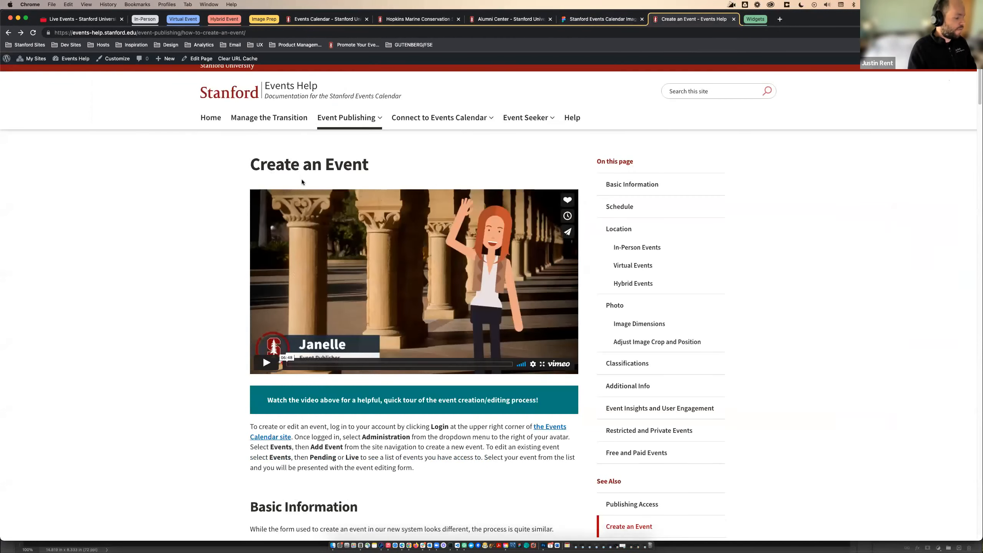
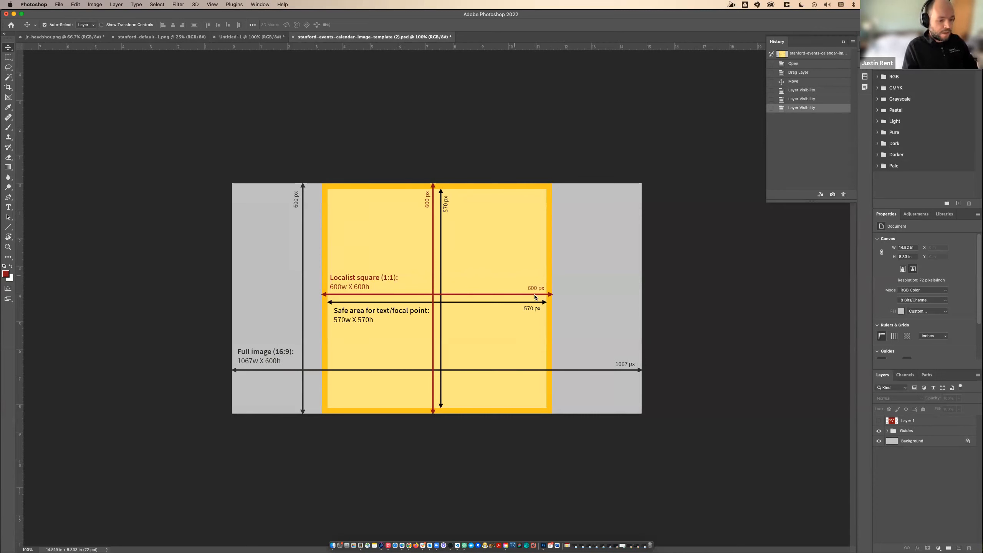
# Show the square text image layer, Layer 1, over the Photoshop template guides and switch back to Chrome
pyautogui.click(878, 421)
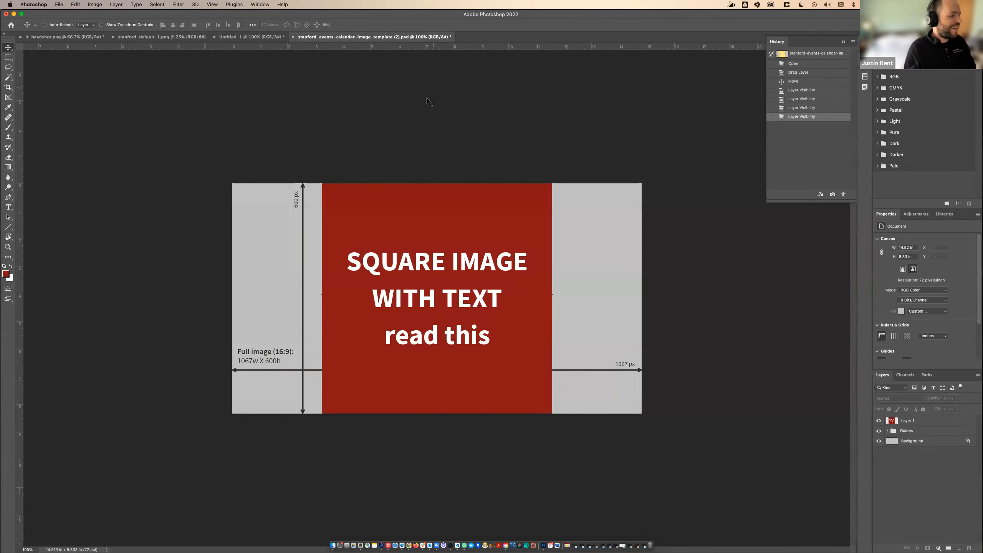
pyautogui.press('super+Tab')
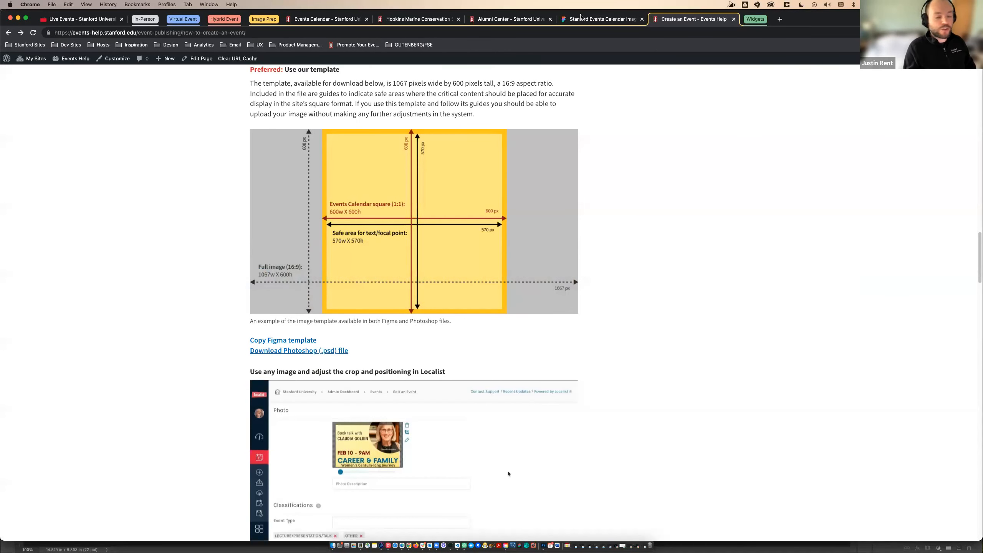
# Open the Hopkins Marine Conservation Seminar Series event in the admin event editor from its public page
pyautogui.click(489, 23)
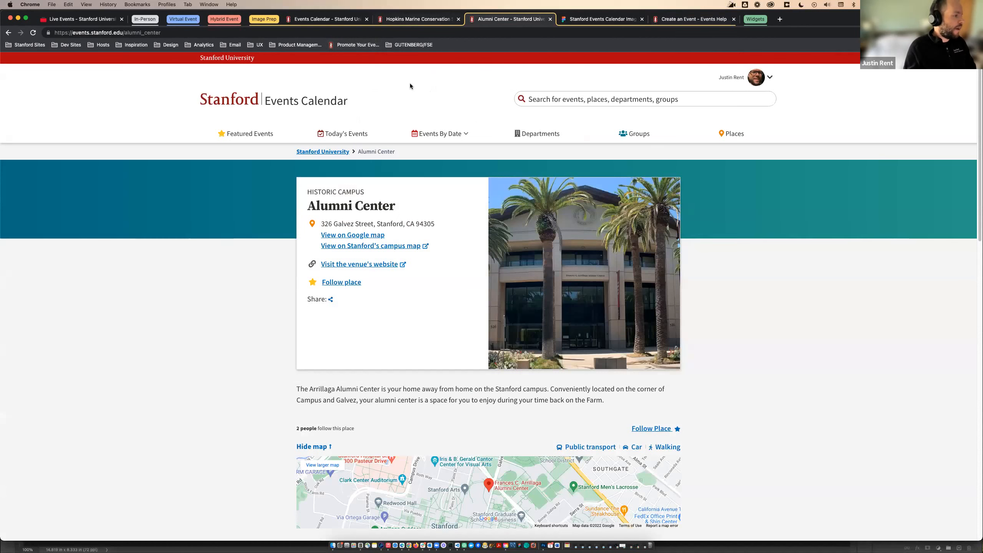
pyautogui.hotkey('ctrl', 'shift', 'Tab')
pyautogui.scroll(-10, 447, 283)
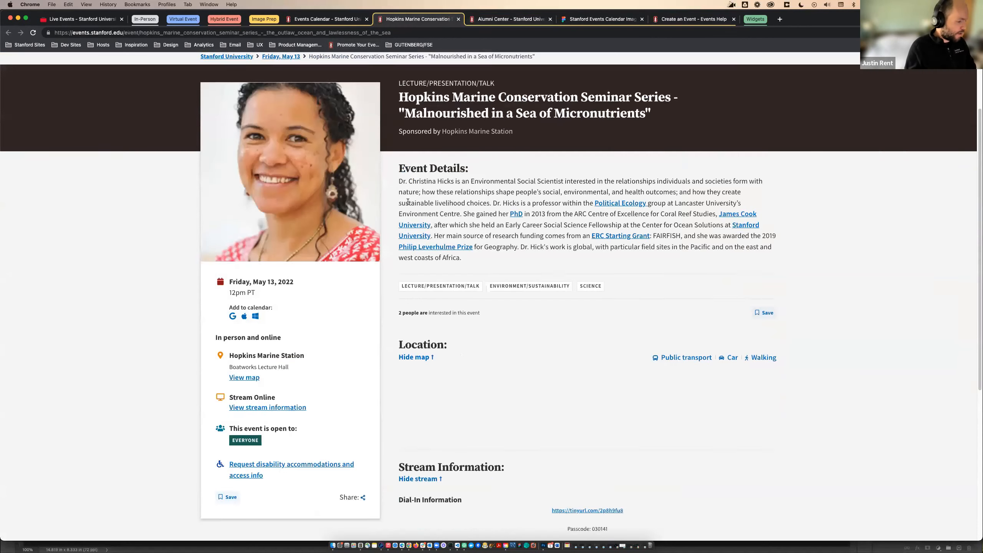
pyautogui.click(437, 341)
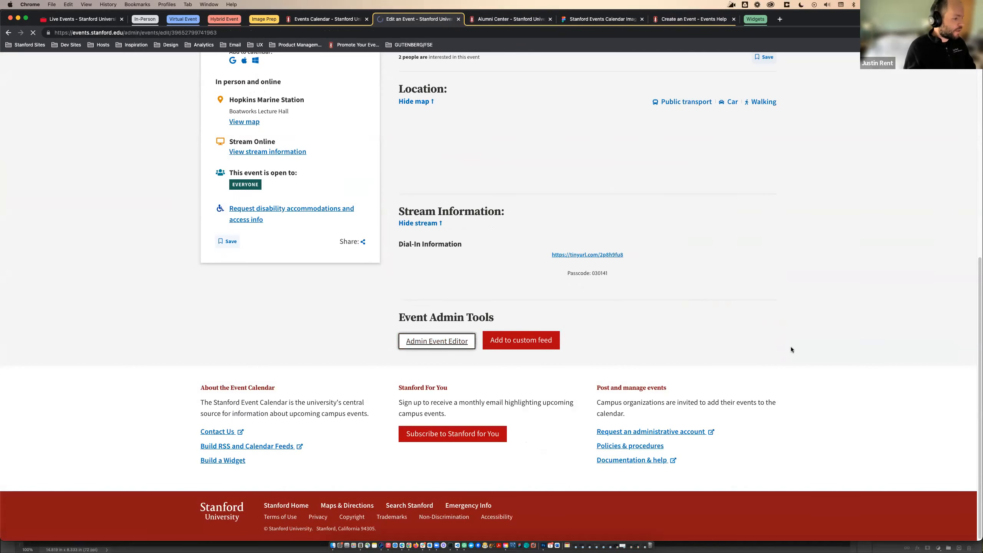
# Open the seminar photo's cropping settings and examine its Default, Featured, Rectangle and Square crops
pyautogui.scroll(-10, 748, 380)
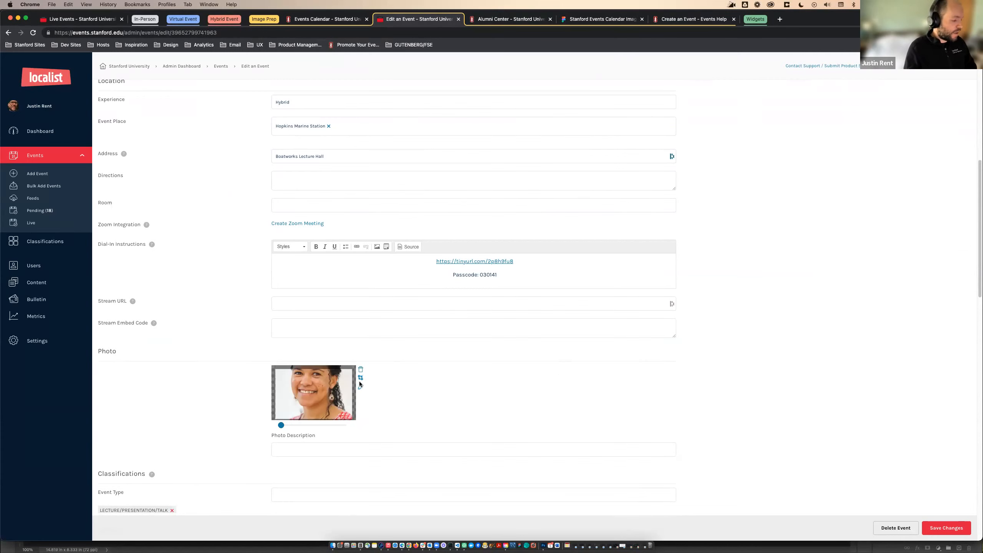
pyautogui.click(360, 387)
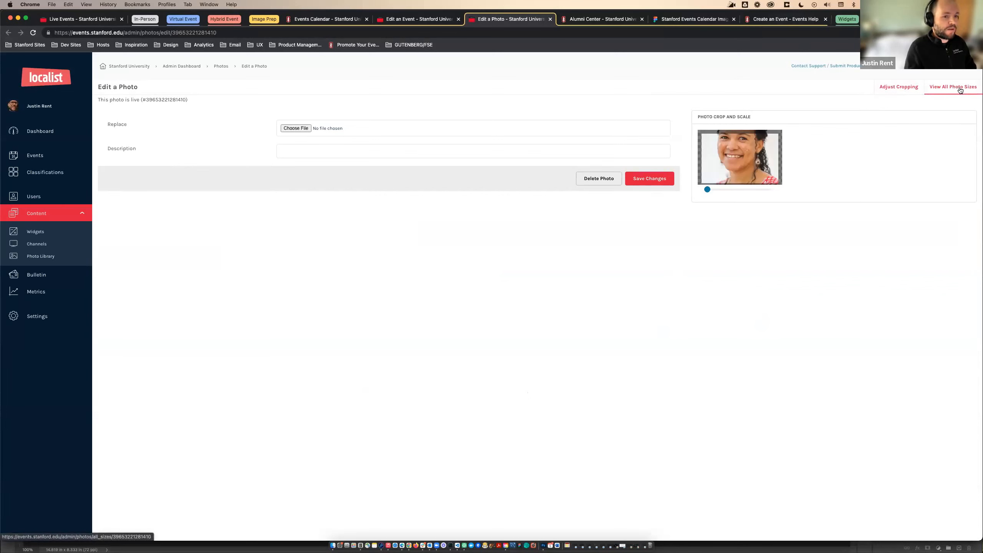
pyautogui.click(906, 87)
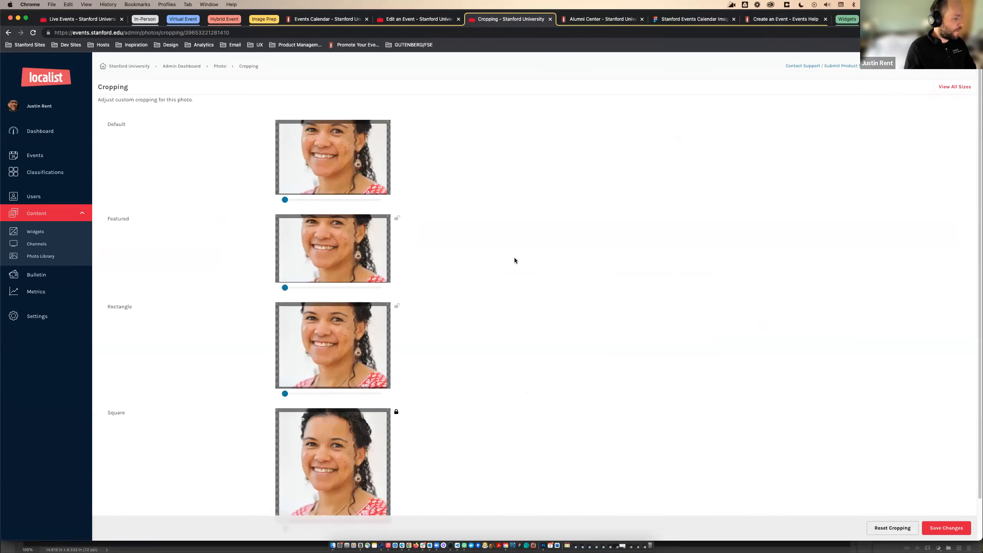
pyautogui.scroll(-2, 567, 273)
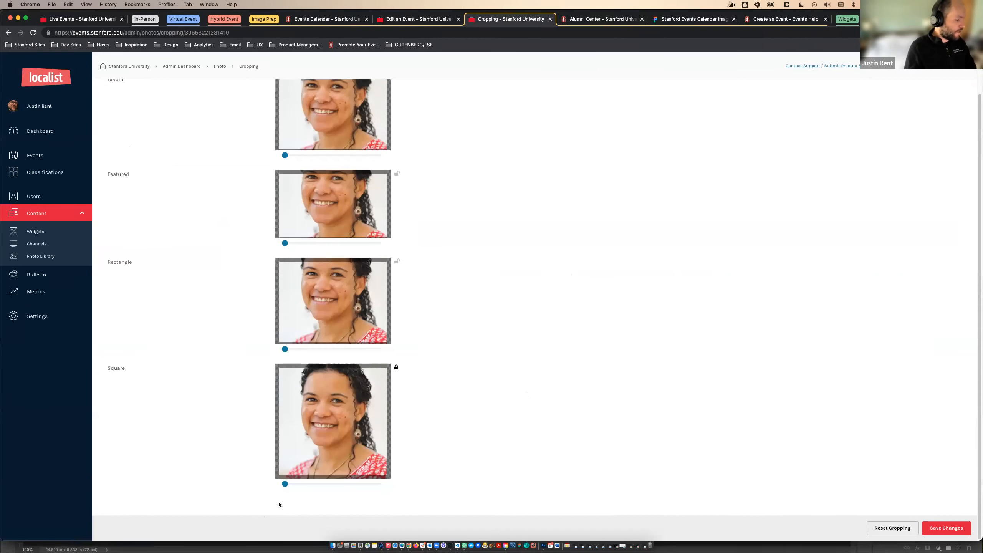
# Set the seminar photo's Square crop to its minimum zoom and save the cropping changes
pyautogui.moveTo(286, 486); pyautogui.dragTo(263, 484)
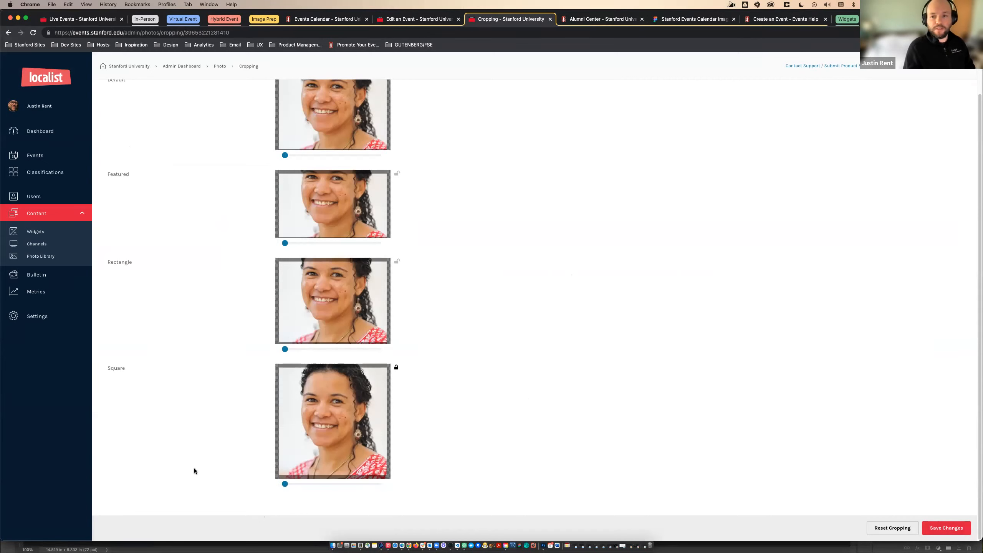
pyautogui.click(946, 527)
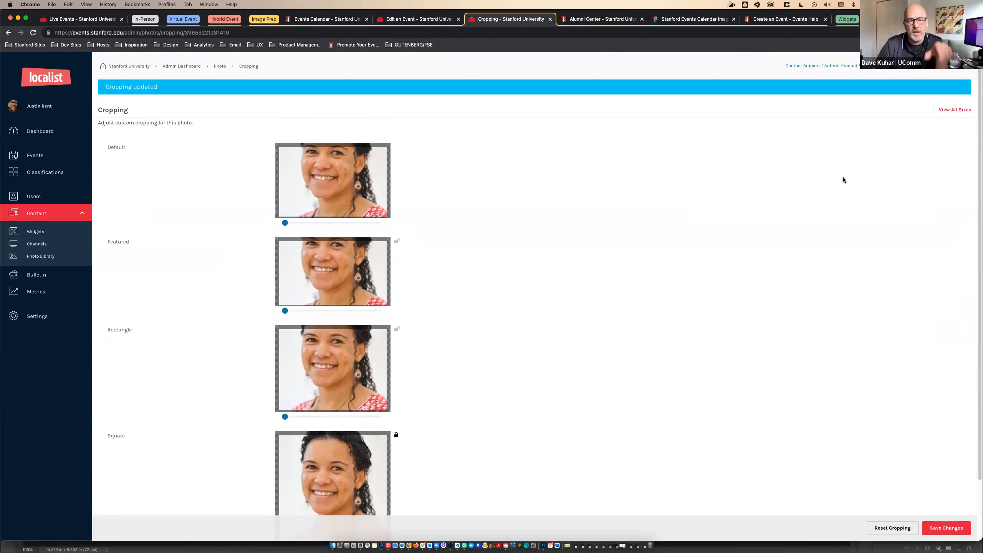
# Reposition the seminar photo lower in the Default and Featured crops, adjust the Rectangle crop slightly, and save the cropping changes
pyautogui.scroll(-4, 754, 246)
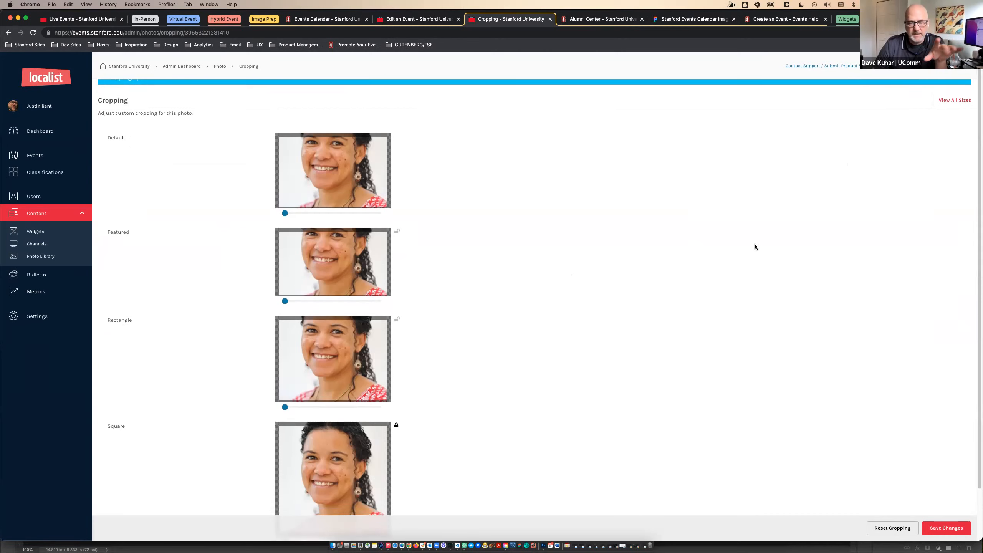
pyautogui.scroll(3, 755, 247)
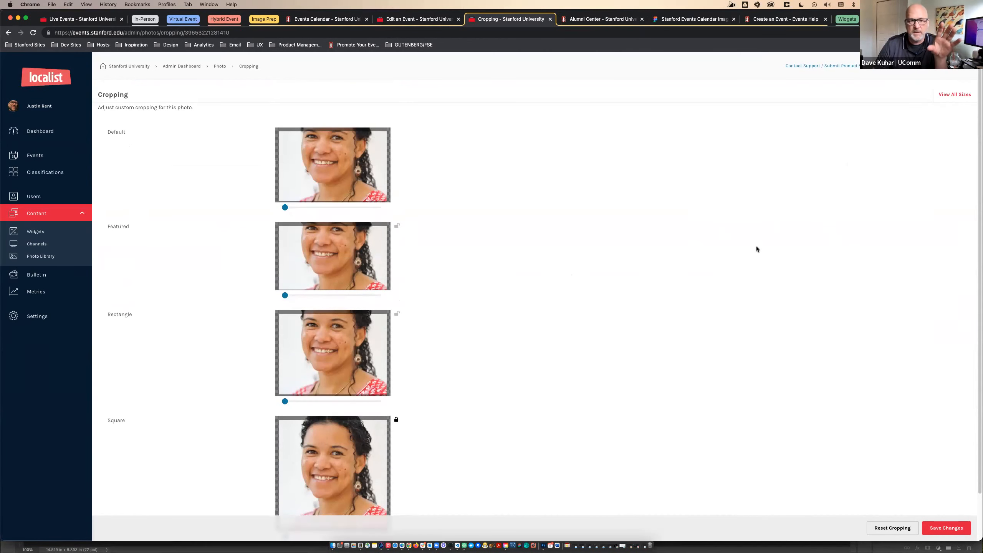
pyautogui.scroll(-4, 688, 260)
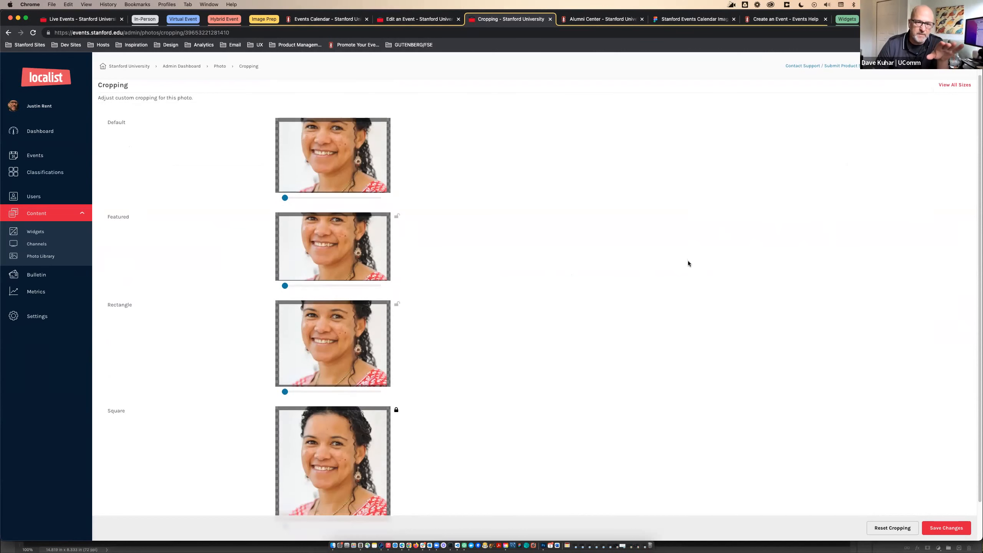
pyautogui.scroll(5, 688, 260)
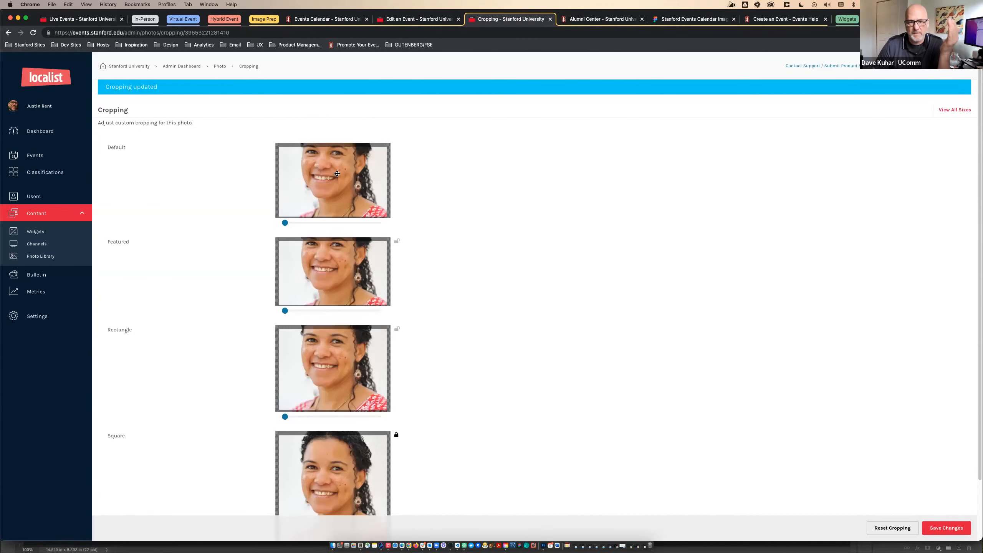
pyautogui.moveTo(335, 179); pyautogui.dragTo(337, 185)
pyautogui.moveTo(331, 275); pyautogui.dragTo(332, 288)
pyautogui.scroll(-4, 480, 315)
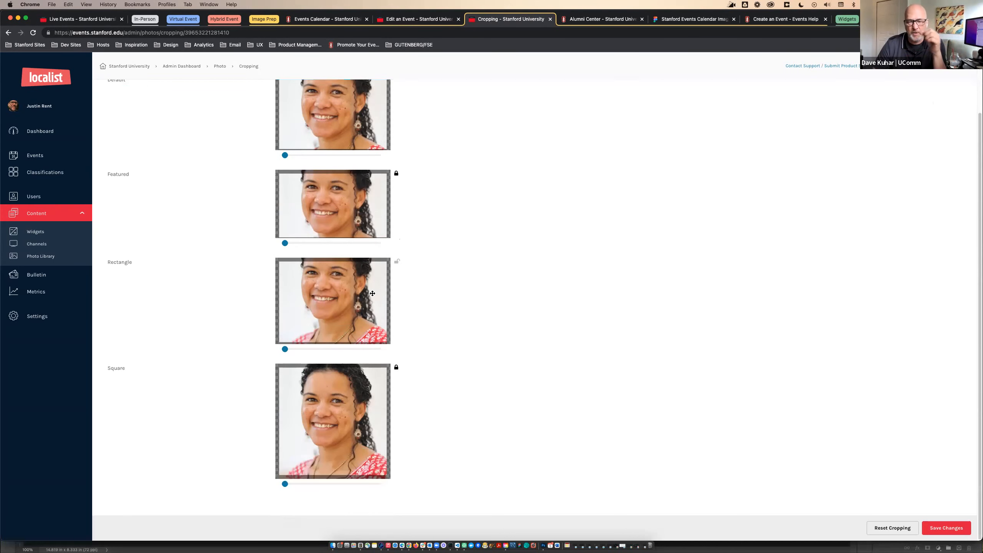
pyautogui.moveTo(332, 327); pyautogui.dragTo(333, 326)
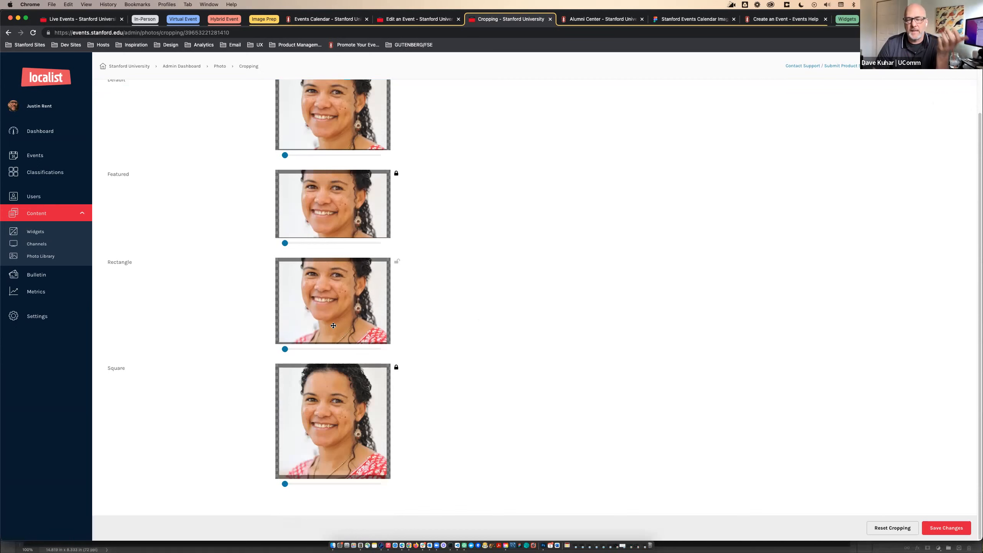
pyautogui.click(954, 530)
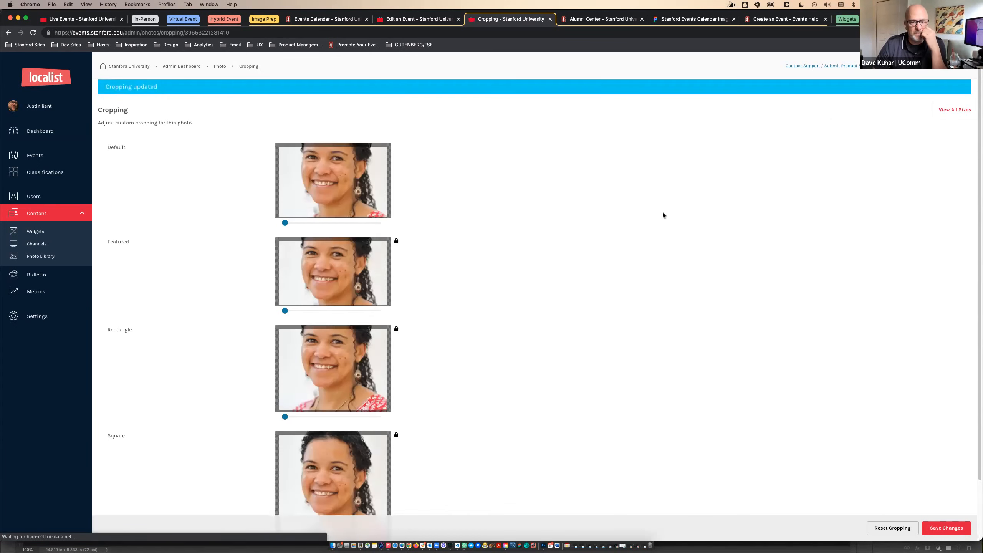
pyautogui.scroll(-2, 734, 228)
pyautogui.scroll(2, 734, 228)
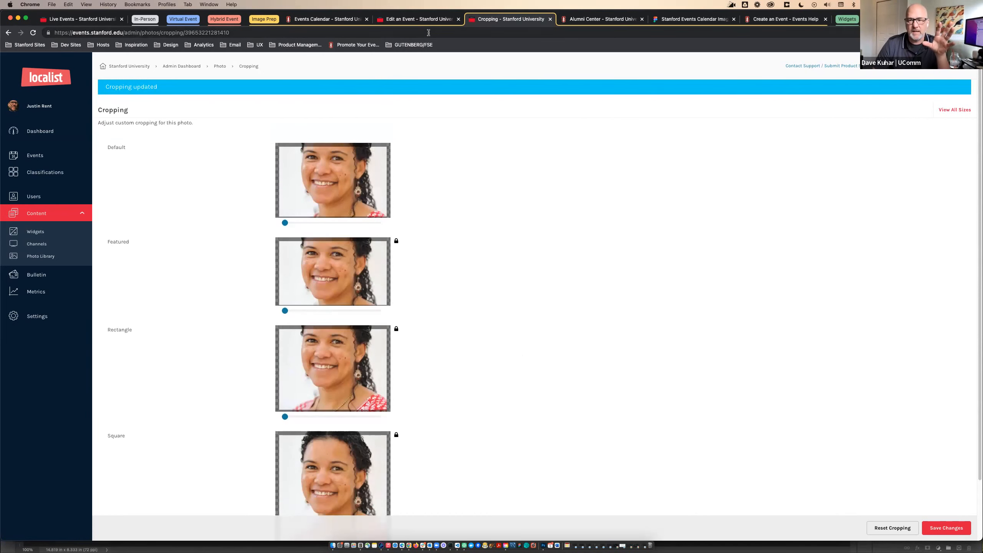
# Look through the Featured Events list on the Stanford Events Calendar homepage to check how the square event images appear
pyautogui.click(344, 21)
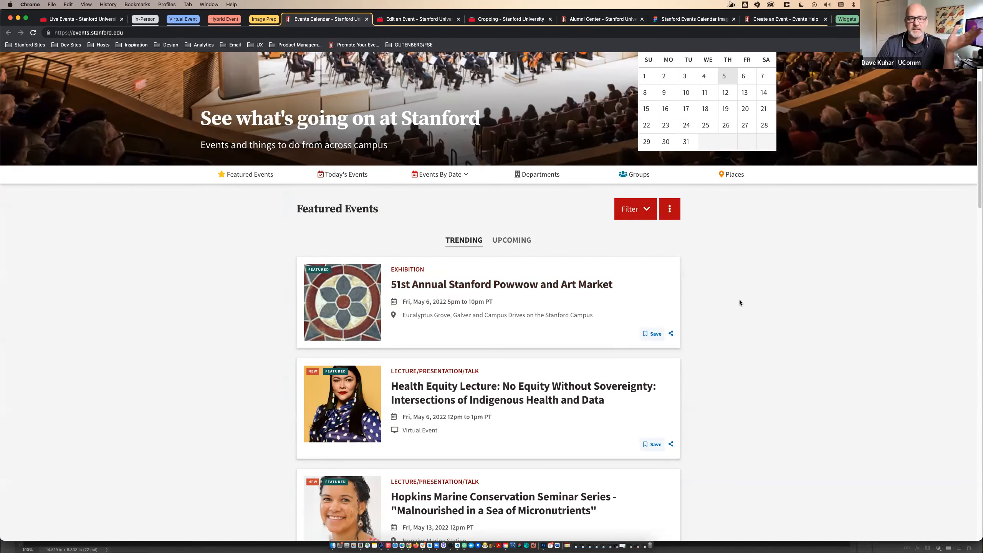
pyautogui.scroll(-5, 713, 324)
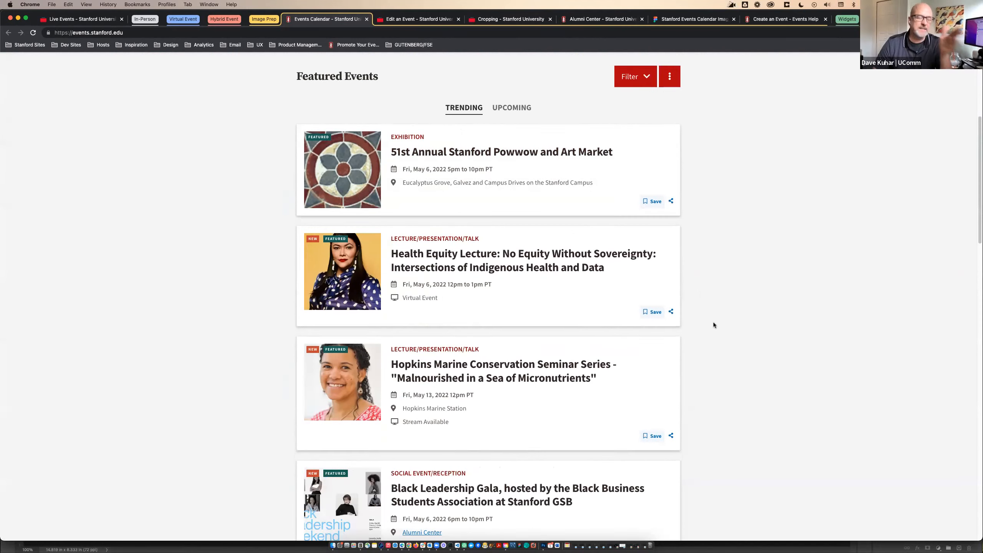
pyautogui.scroll(-2, 715, 326)
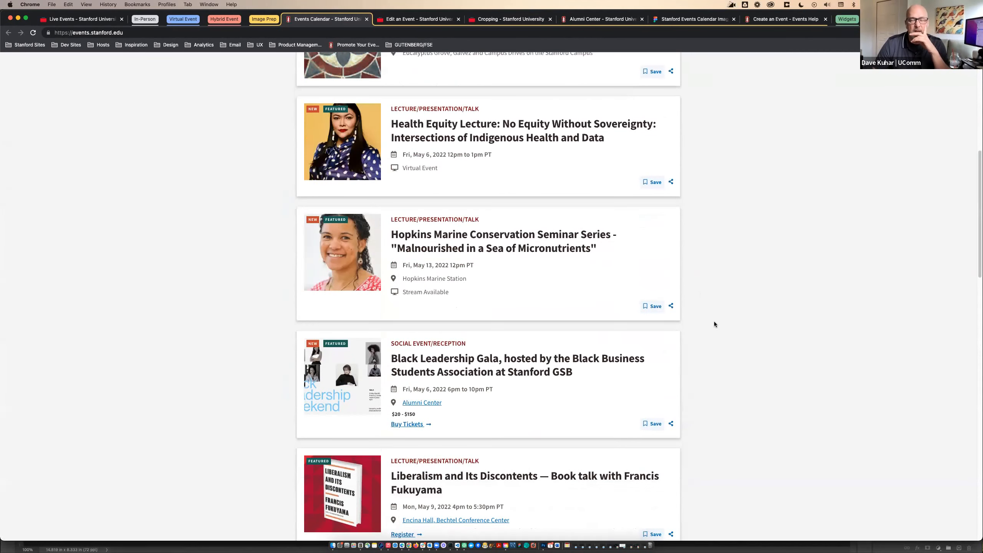
pyautogui.scroll(-5, 714, 321)
pyautogui.scroll(4, 714, 321)
pyautogui.scroll(10, 715, 321)
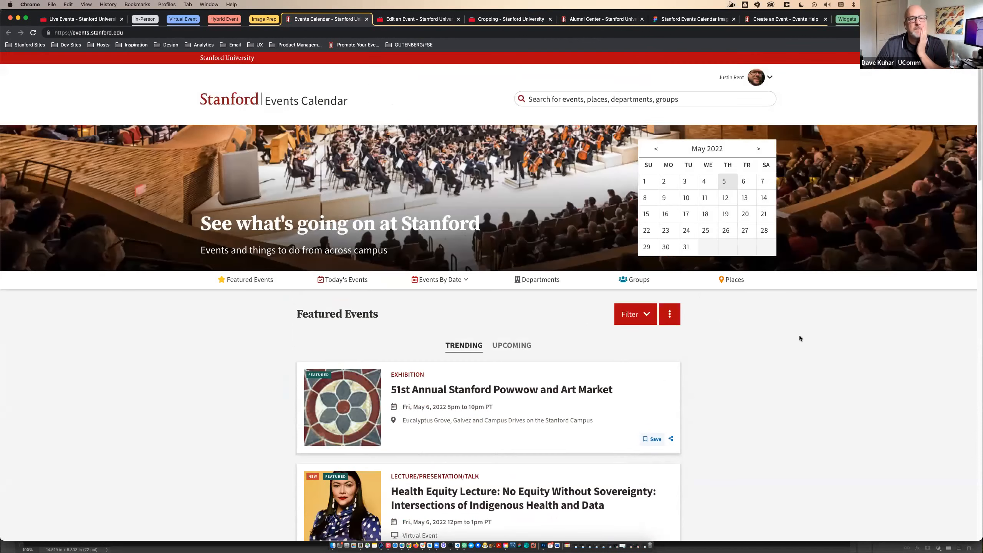
# Inspect the template-example frame in the Figma image template with its Template Information group hidden and shown
pyautogui.click(718, 19)
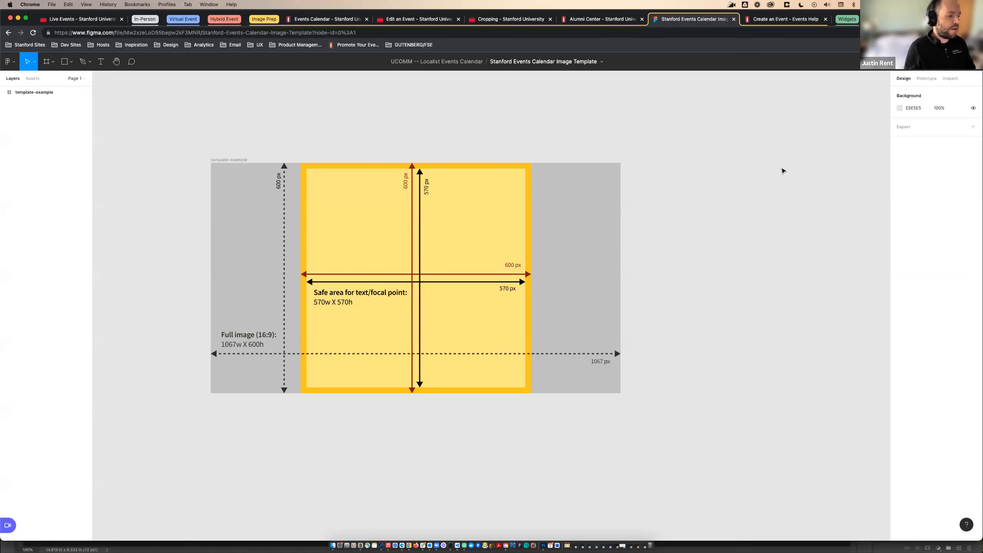
pyautogui.scroll(-1, 745, 197)
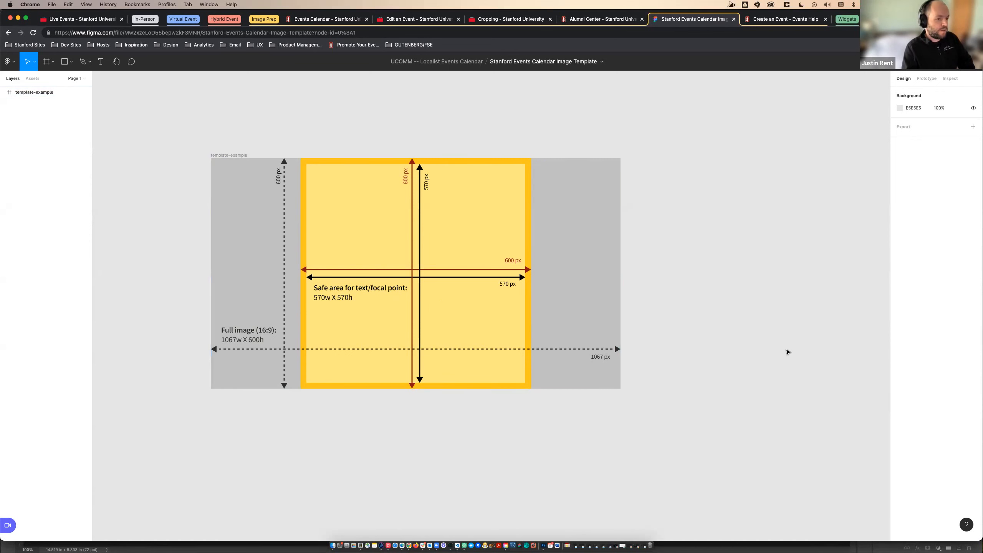
pyautogui.click(41, 92)
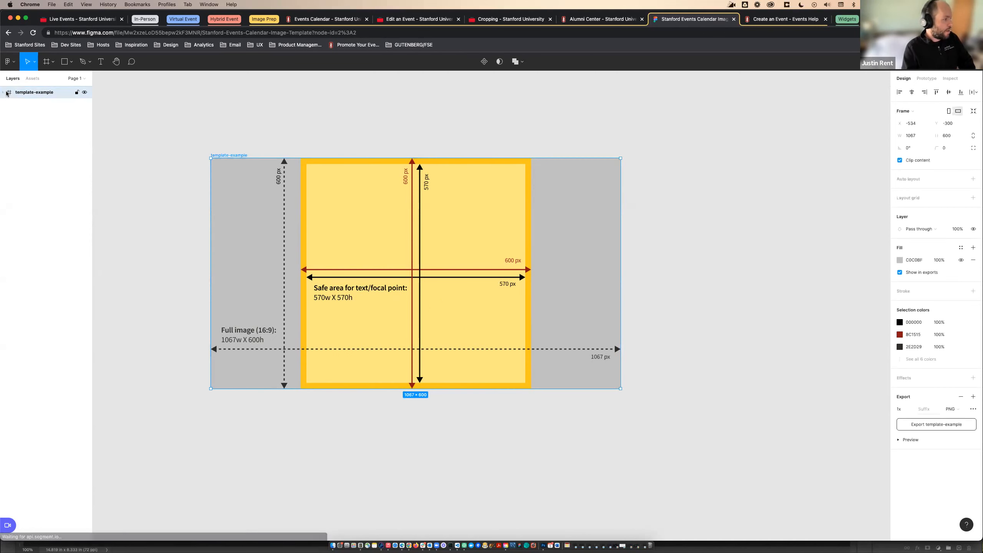
pyautogui.click(3, 92)
pyautogui.click(34, 108)
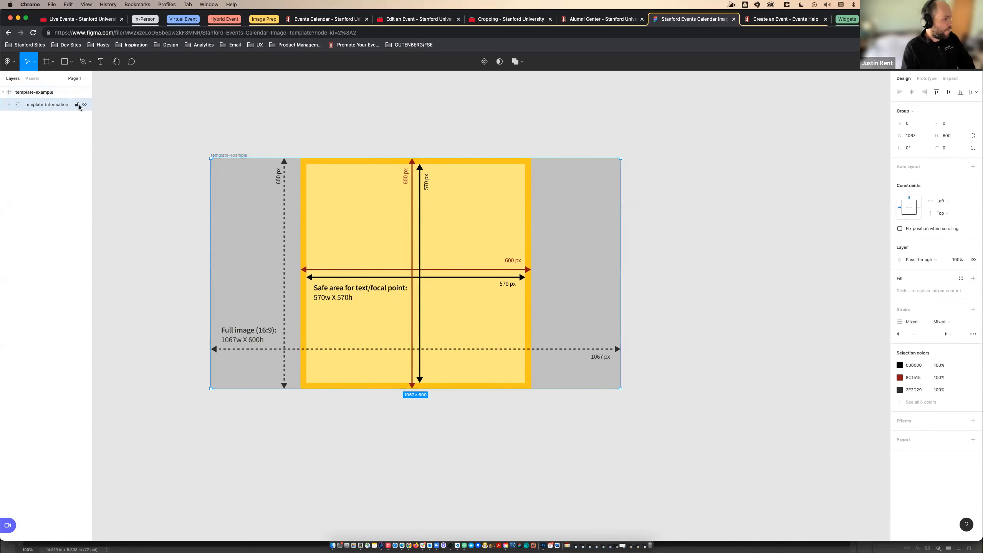
pyautogui.click(85, 104)
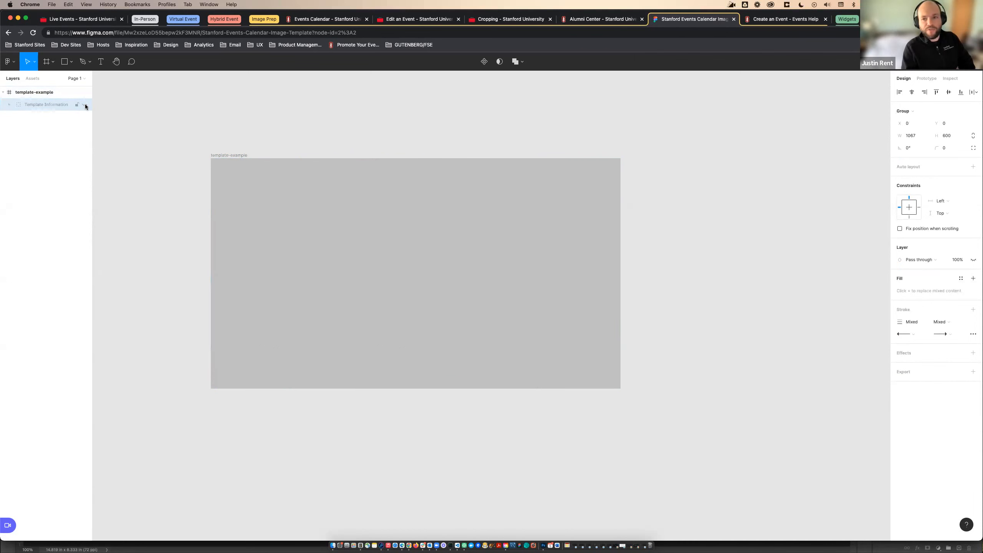
pyautogui.click(84, 104)
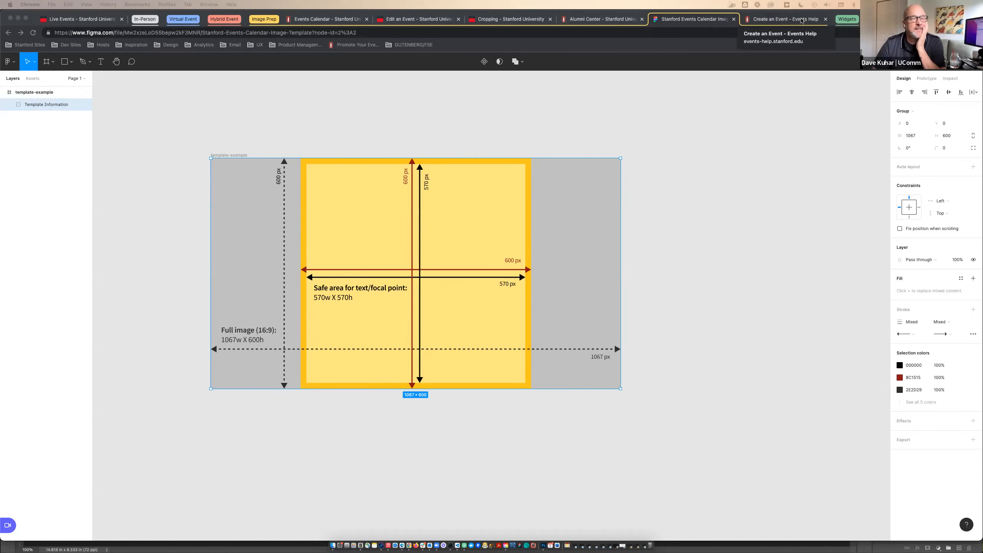
# Collapse the Image Prep tab group, expand the Widgets group and open the Localist Widgets builder page
pyautogui.click(260, 22)
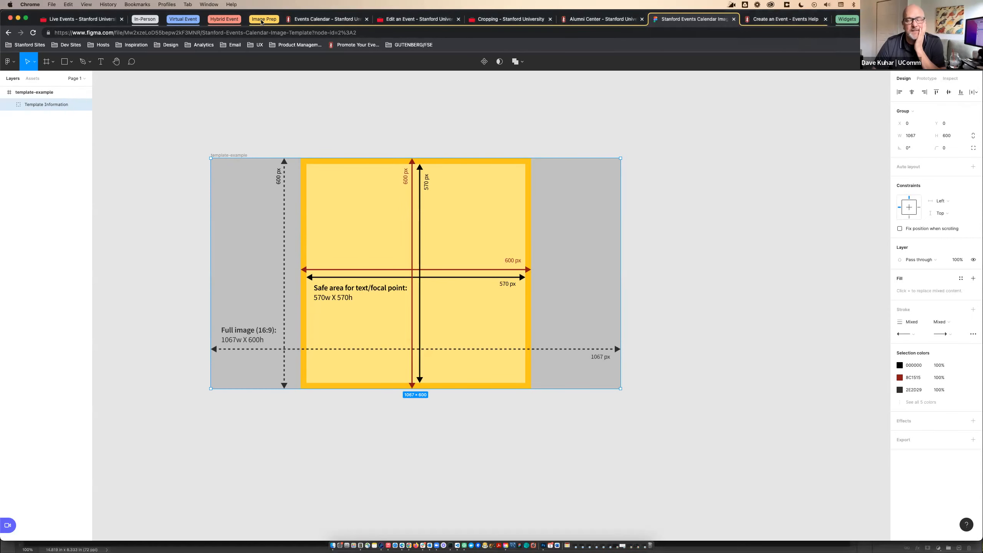
pyautogui.click(261, 22)
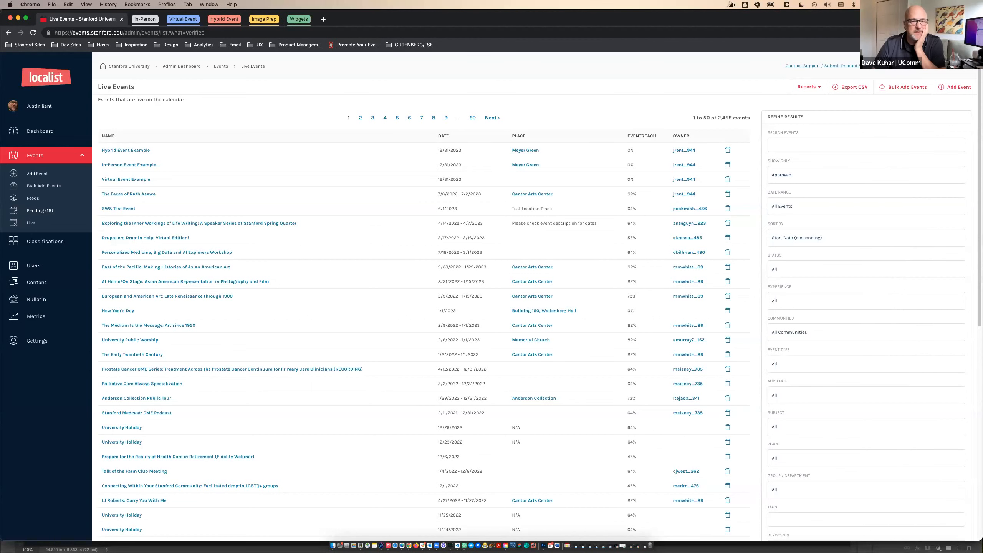
pyautogui.click(299, 18)
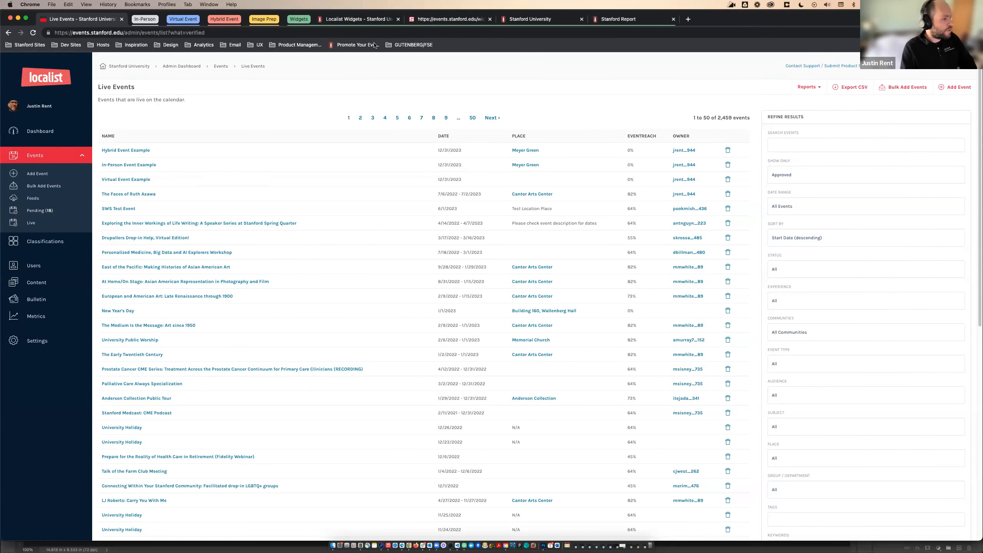
pyautogui.click(353, 20)
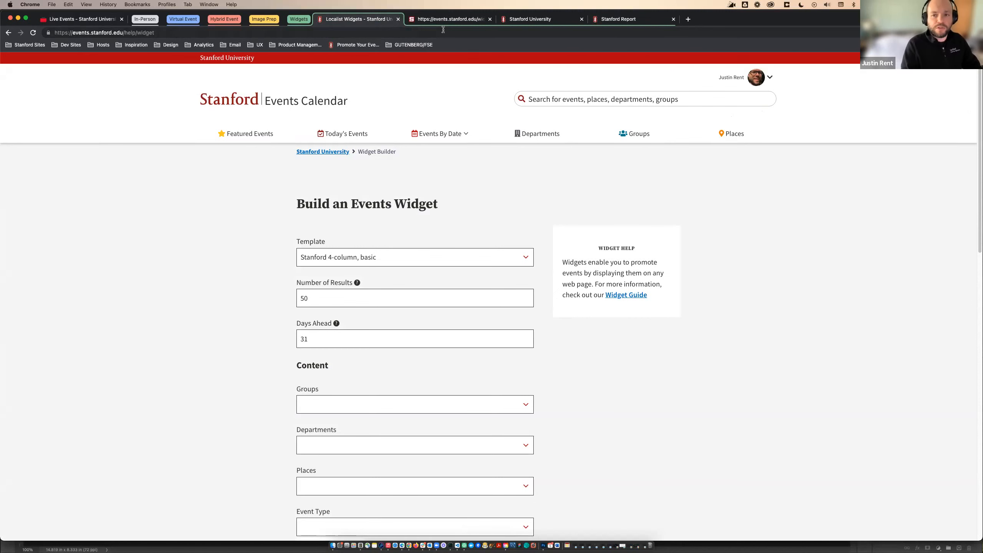
# Set the events widget's template to Default
pyautogui.click(432, 262)
pyautogui.click(432, 259)
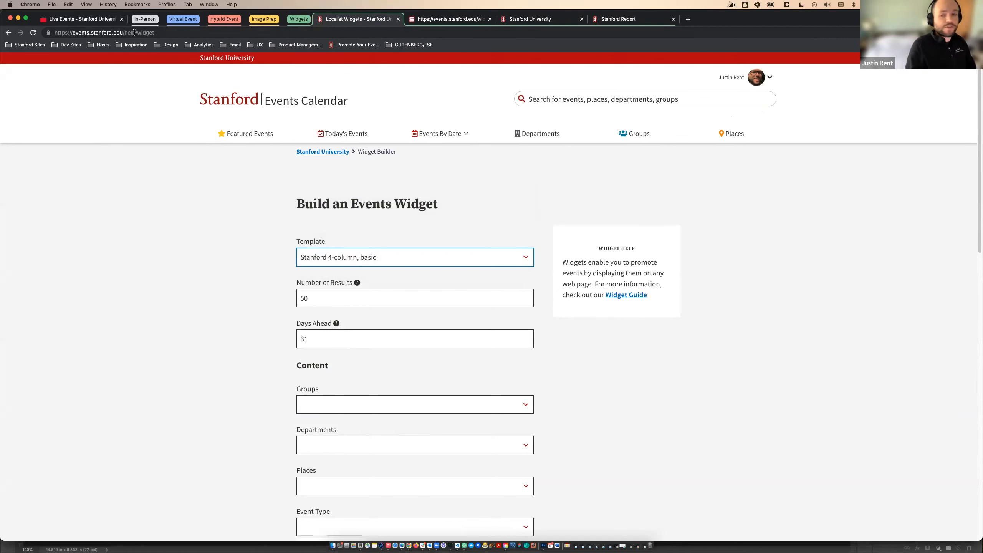
pyautogui.click(60, 278)
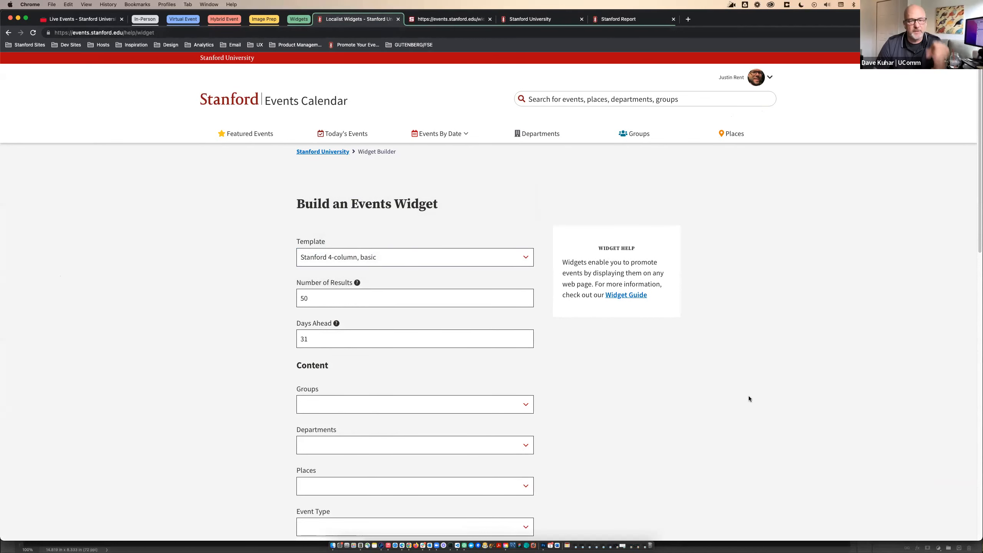
pyautogui.click(505, 264)
pyautogui.click(460, 189)
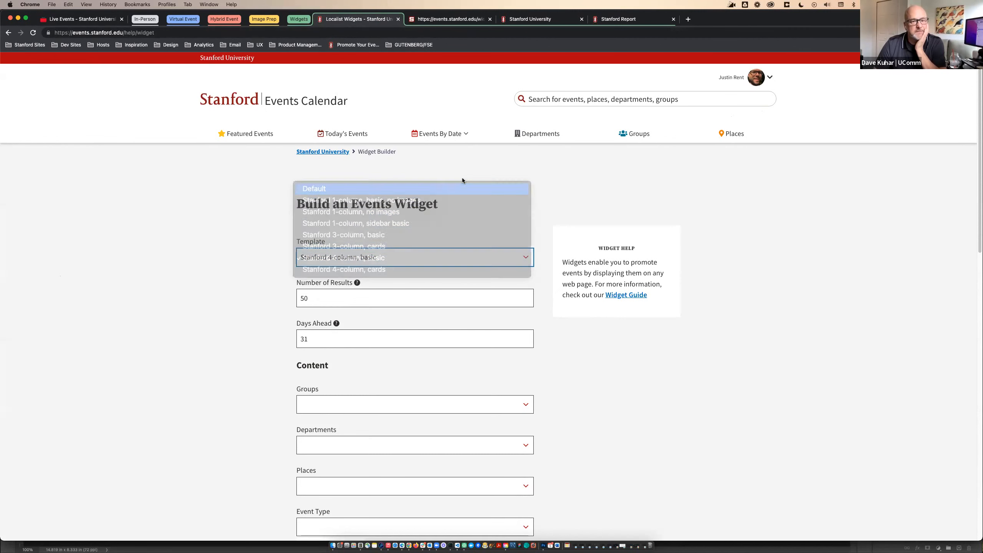
pyautogui.click(613, 215)
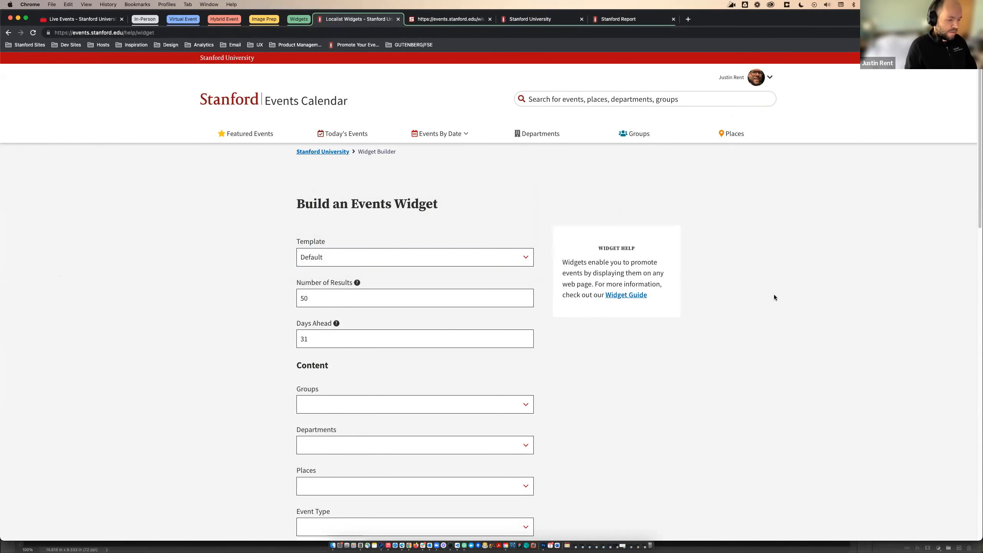
# Examine the widget builder's content filters, including Subject, Keywords and Tags and the Content Must Match options, and the Excluded Content settings
pyautogui.scroll(-2, 813, 310)
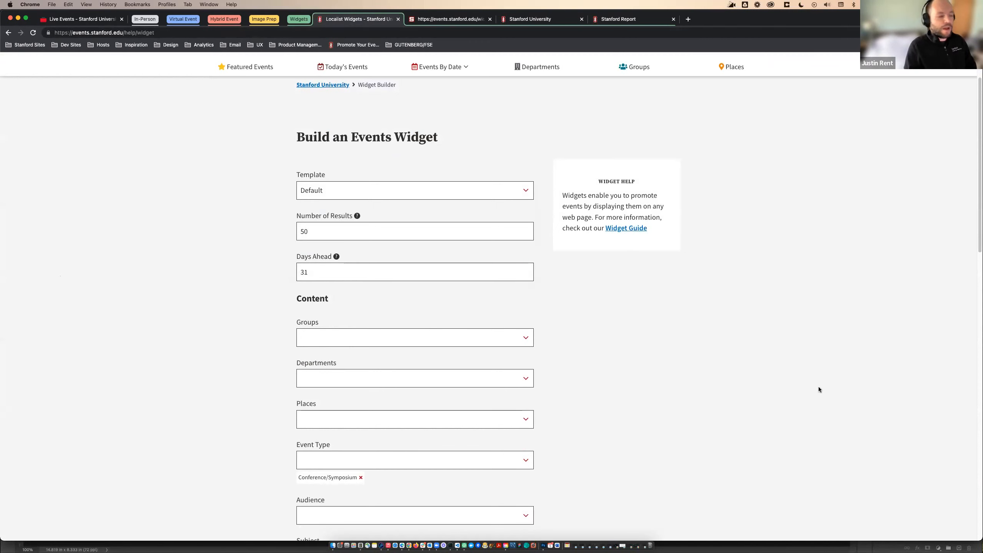
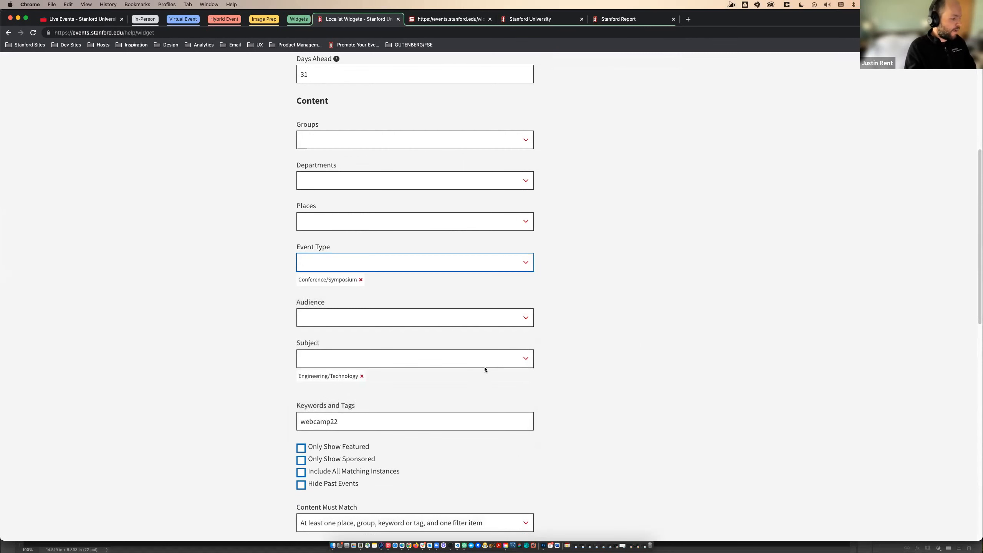
pyautogui.click(520, 361)
pyautogui.click(652, 342)
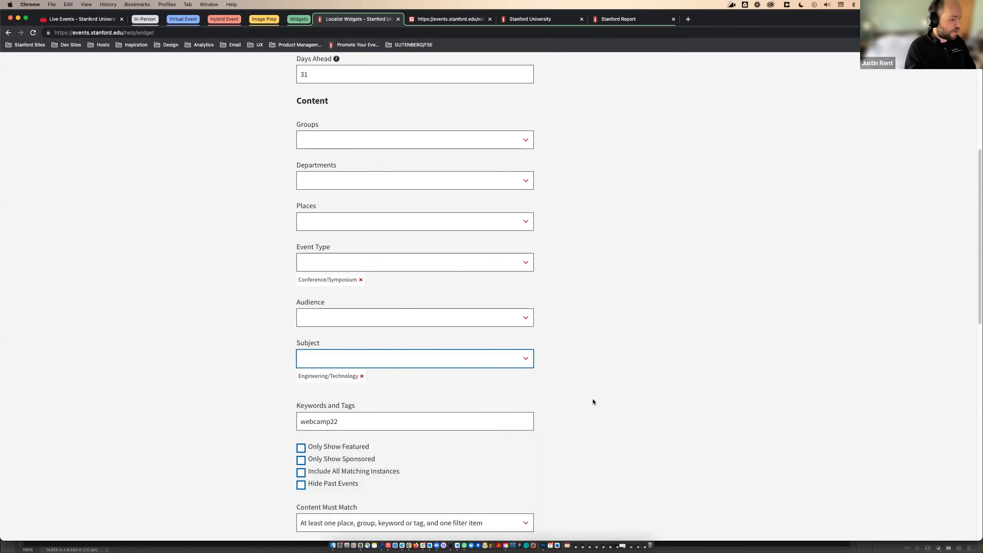
pyautogui.scroll(-3, 371, 428)
pyautogui.click(298, 424)
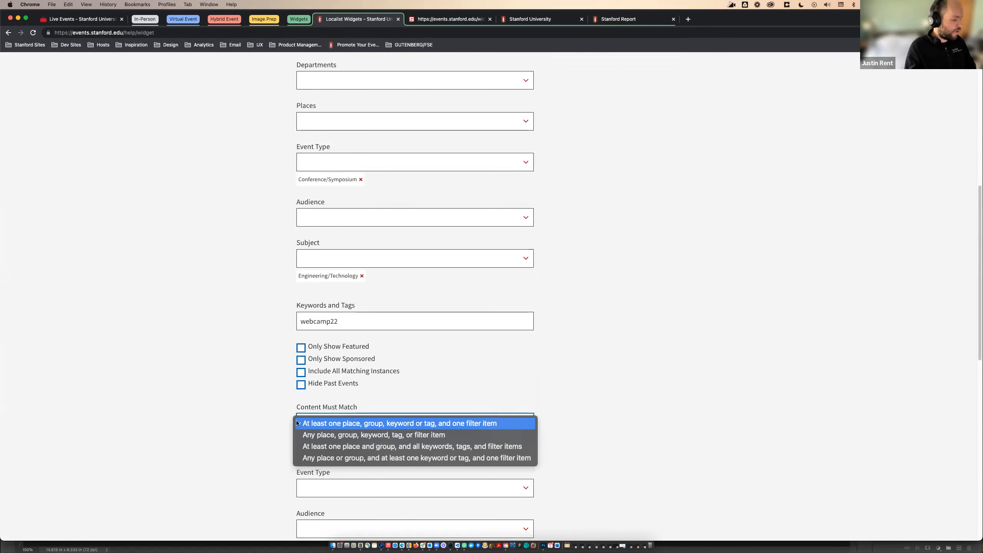
pyautogui.click(297, 422)
pyautogui.moveTo(337, 324); pyautogui.dragTo(281, 327)
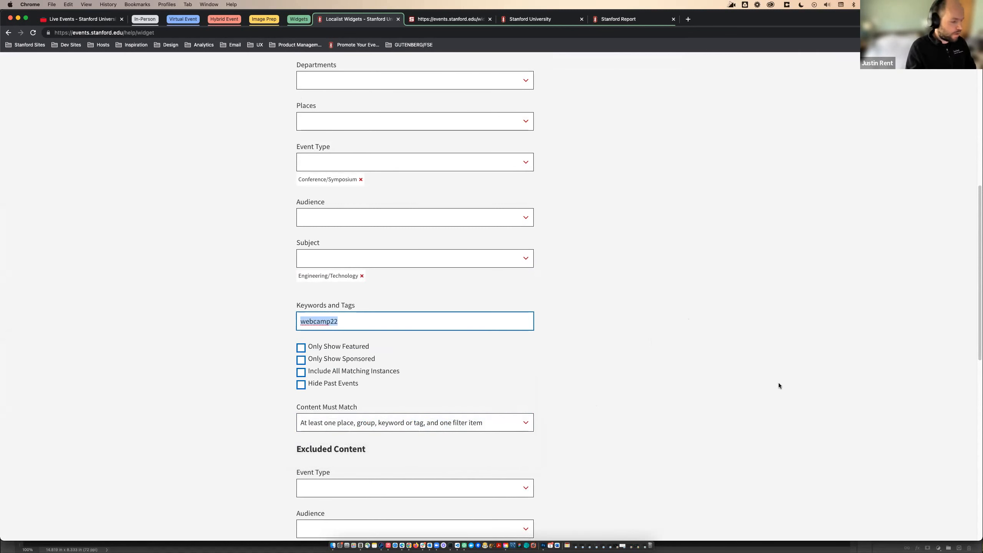
pyautogui.scroll(-1, 762, 385)
pyautogui.click(661, 273)
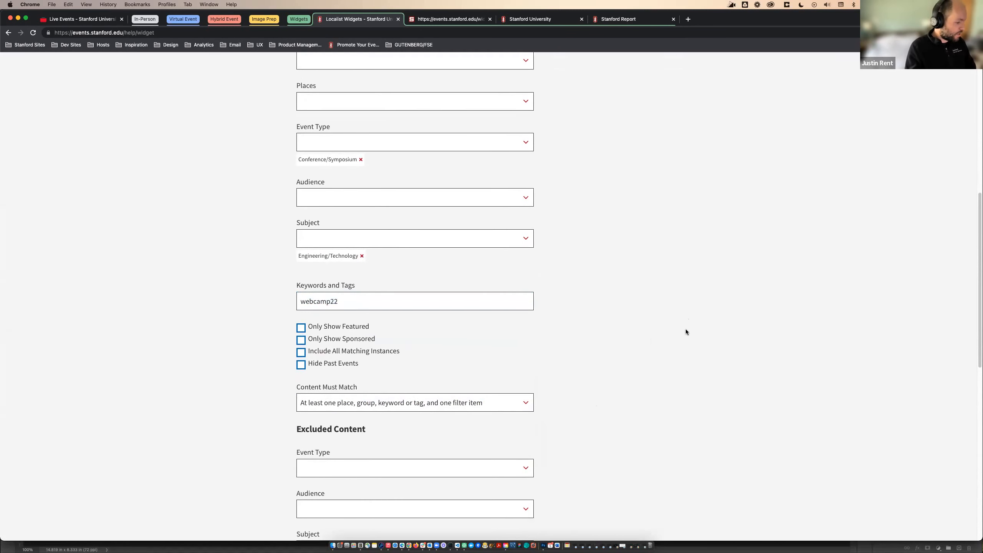
pyautogui.scroll(-14, 685, 329)
pyautogui.scroll(20, 685, 328)
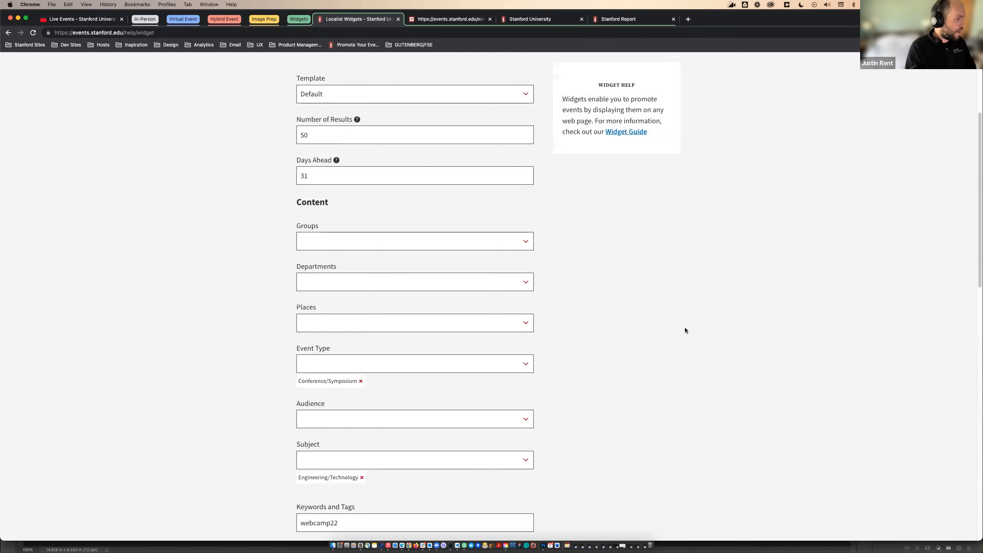
# Set the events widget's template to Stanford 4-column, cards and preview the widget
pyautogui.scroll(8, 685, 327)
pyautogui.click(441, 257)
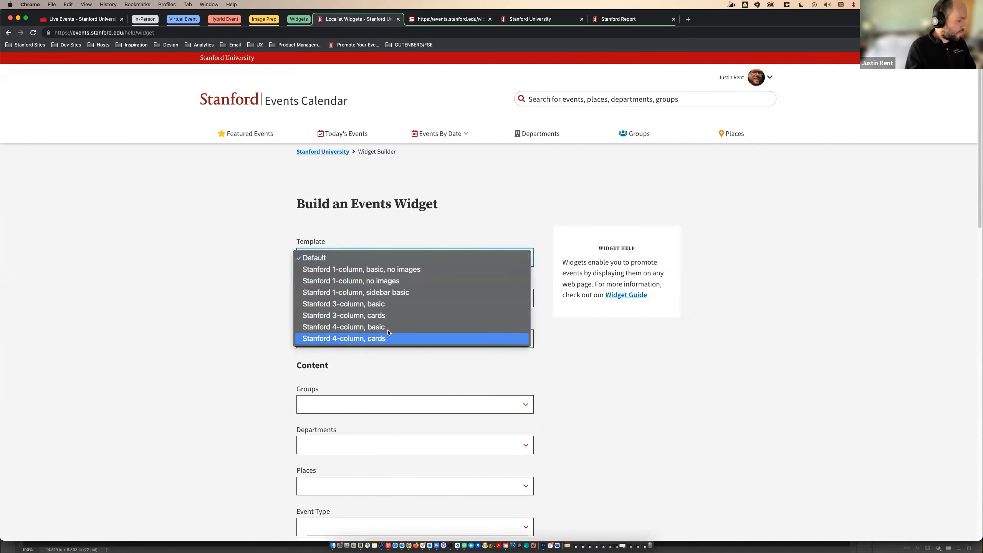
pyautogui.click(503, 336)
pyautogui.scroll(-8, 713, 354)
pyautogui.scroll(-10, 713, 354)
pyautogui.click(327, 317)
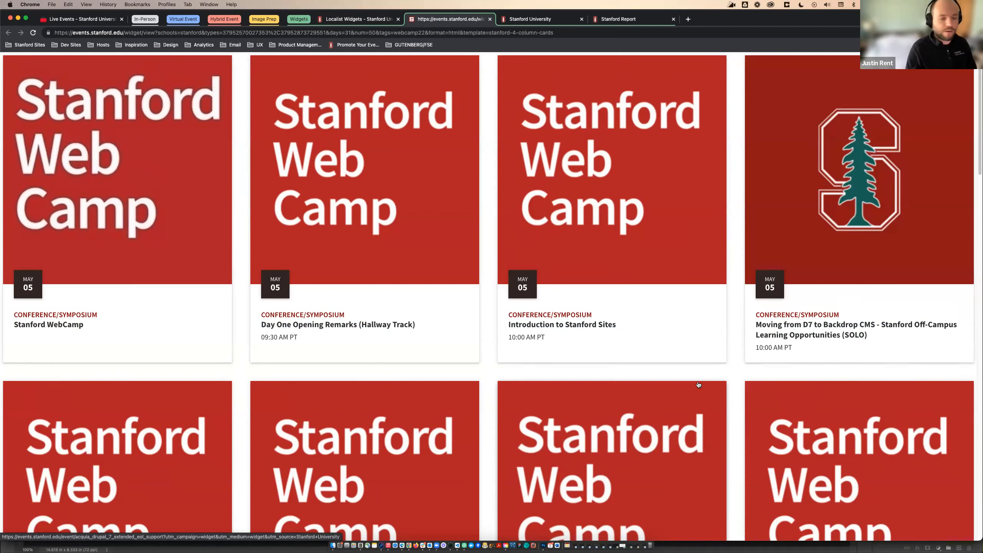
# Return to the widget builder, set the template to Stanford 1-column, no images, and preview the widget
pyautogui.click(360, 20)
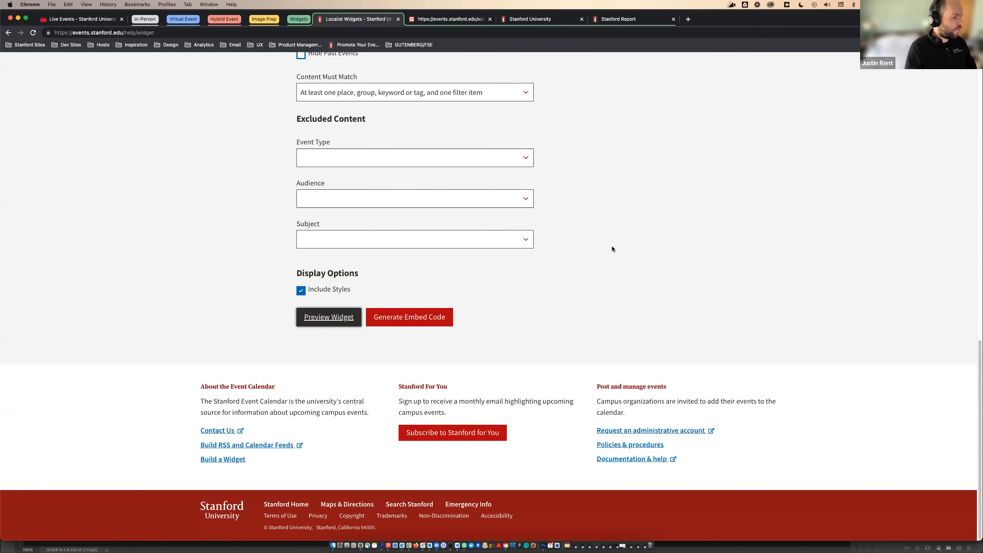
pyautogui.scroll(3, 611, 248)
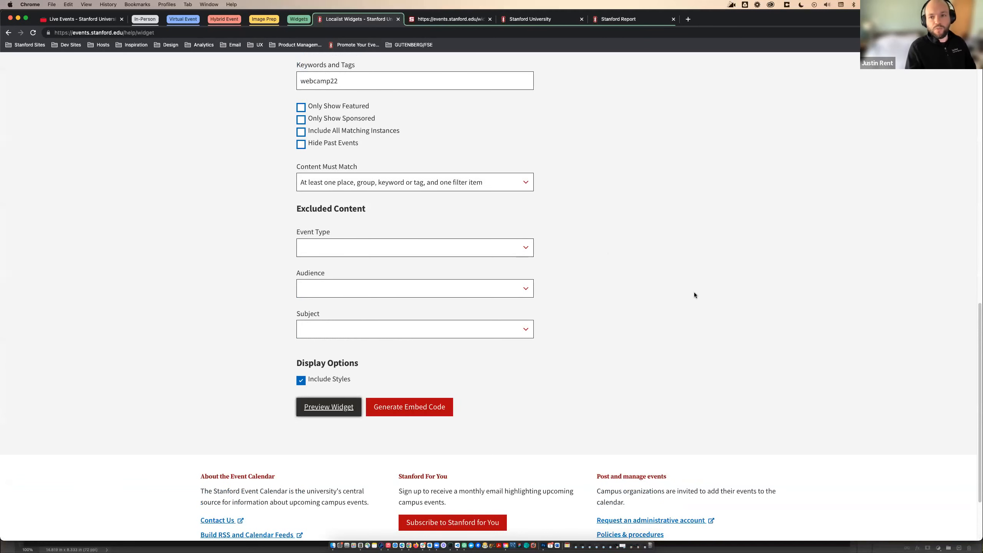
pyautogui.scroll(15, 693, 295)
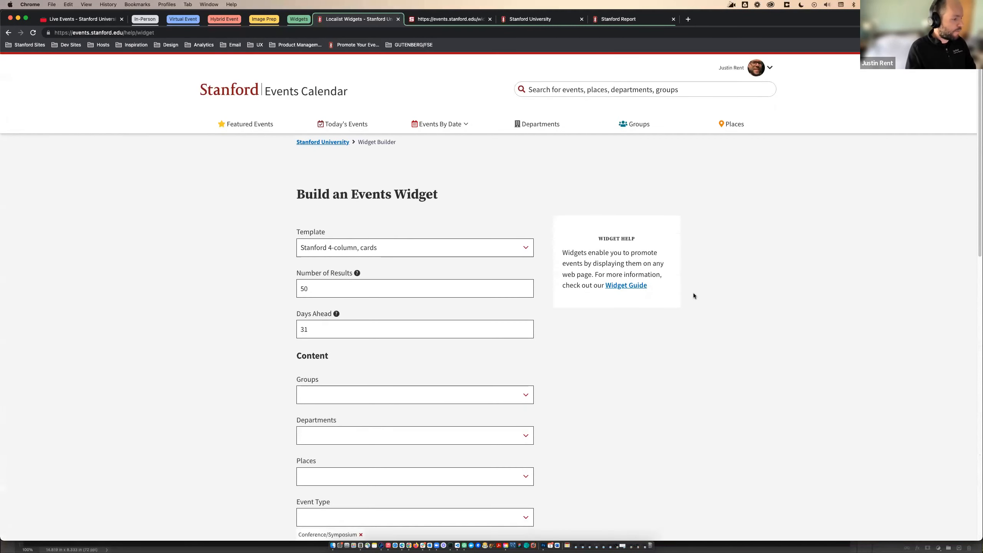
pyautogui.click(475, 247)
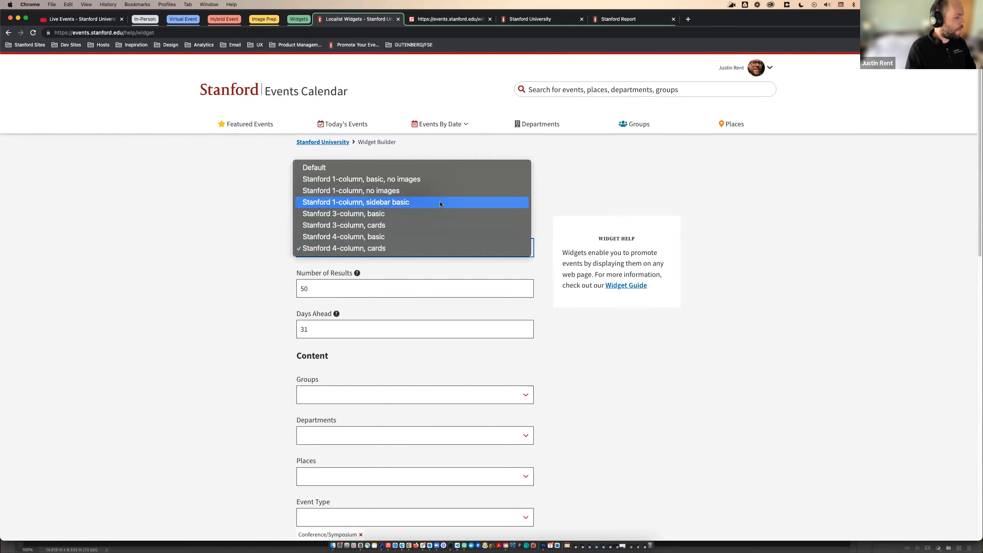
pyautogui.click(439, 191)
pyautogui.scroll(-15, 685, 331)
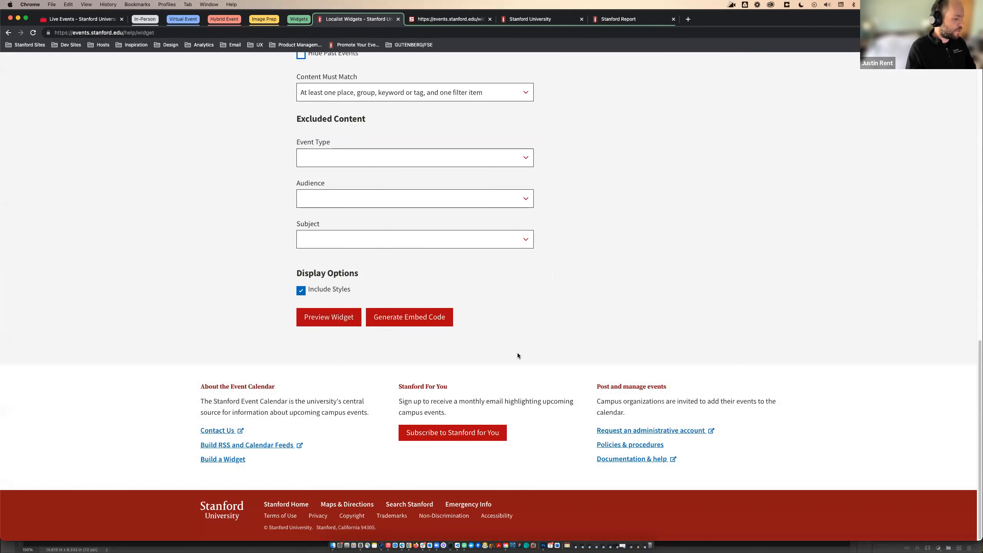
pyautogui.click(329, 317)
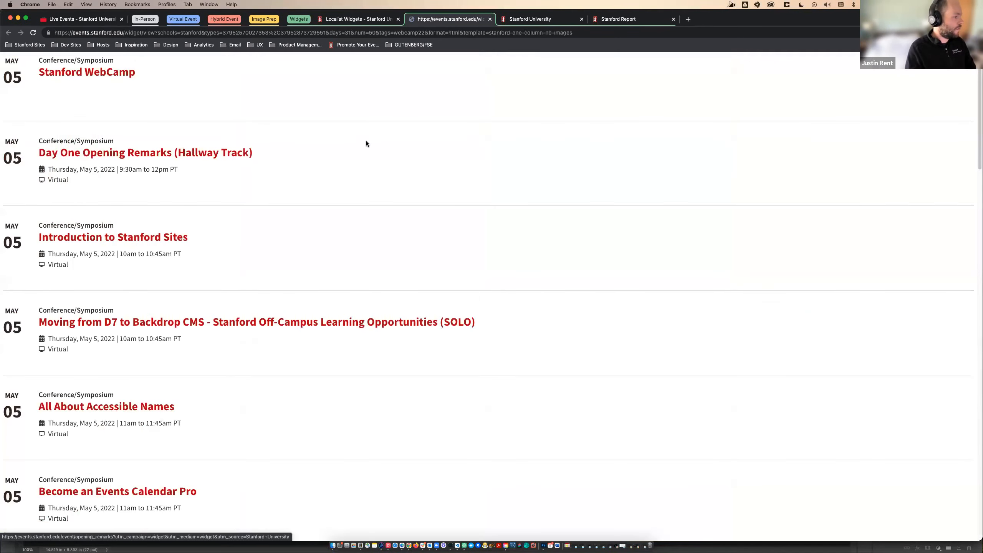
pyautogui.scroll(-1, 377, 223)
pyautogui.scroll(1, 378, 224)
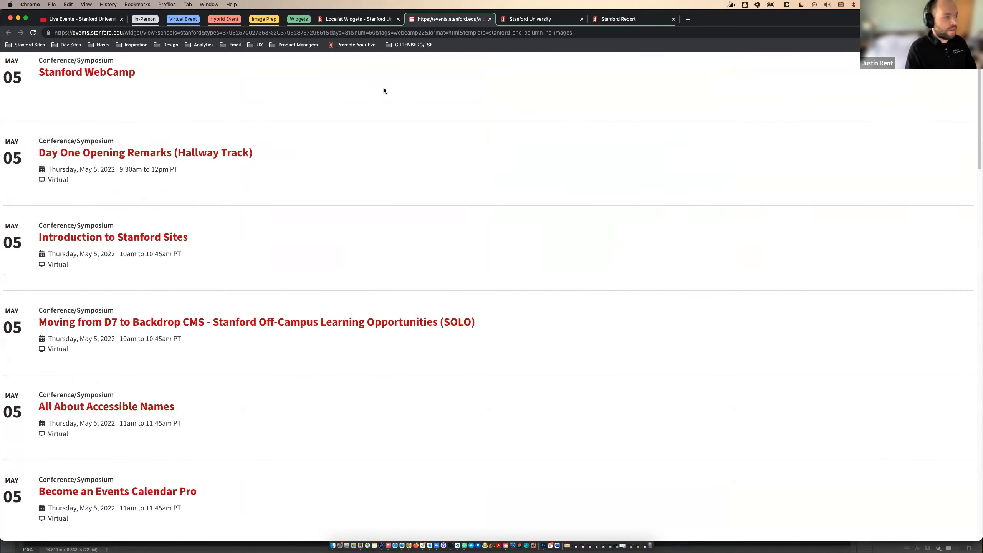
# Return to the widget builder and toggle the Include Styles display option off and back on
pyautogui.click(379, 21)
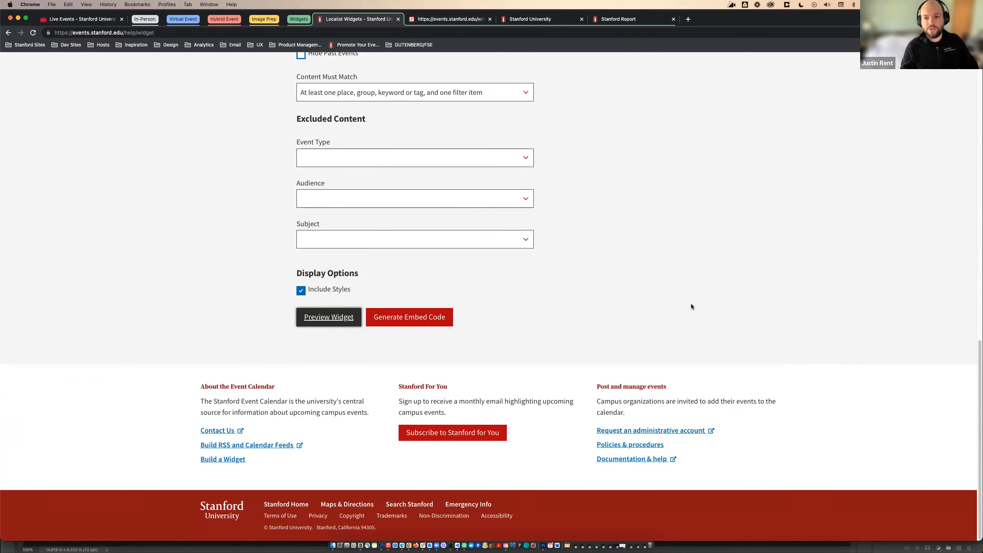
pyautogui.click(326, 290)
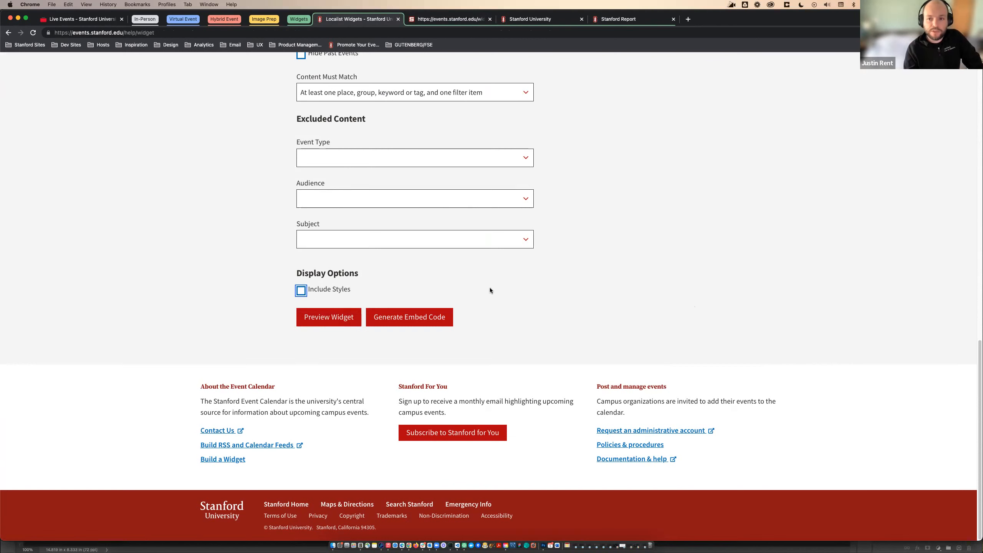
pyautogui.click(336, 289)
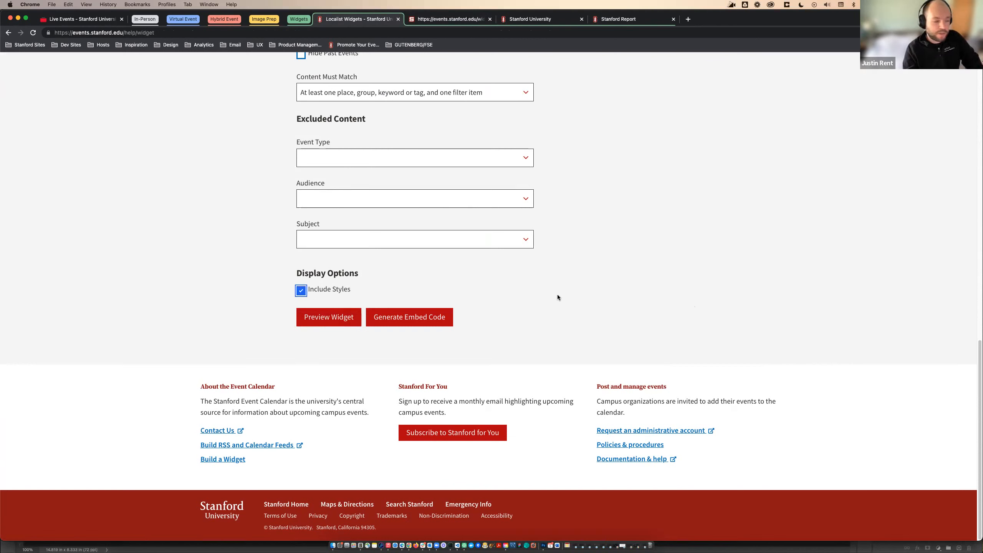
# Review the widget builder's available templates and close the list without choosing another one
pyautogui.scroll(3, 610, 229)
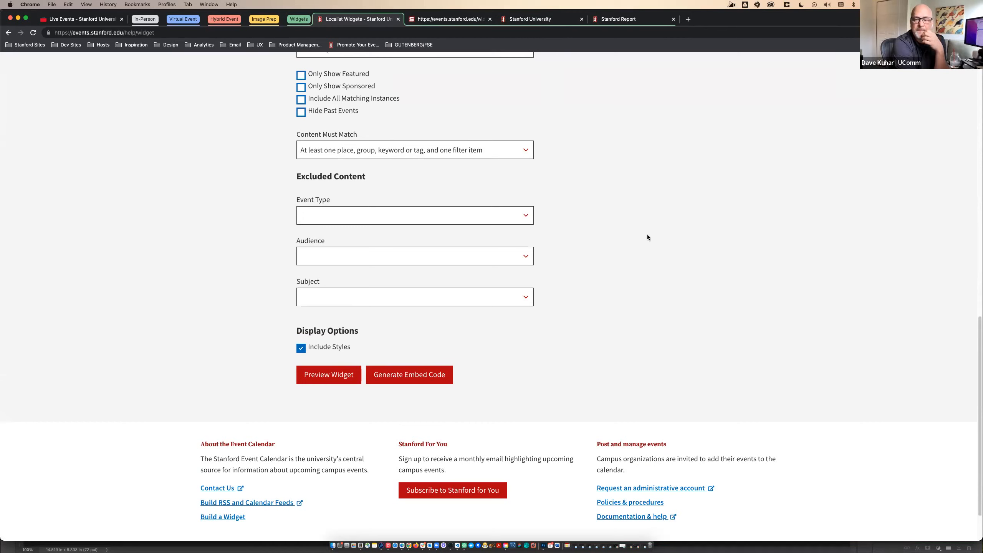
pyautogui.scroll(20, 648, 237)
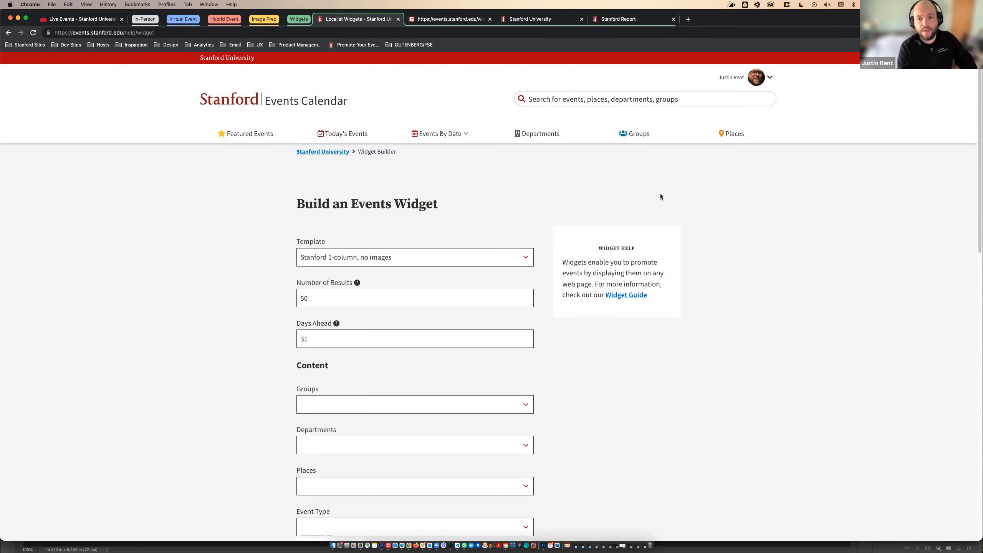
pyautogui.click(485, 256)
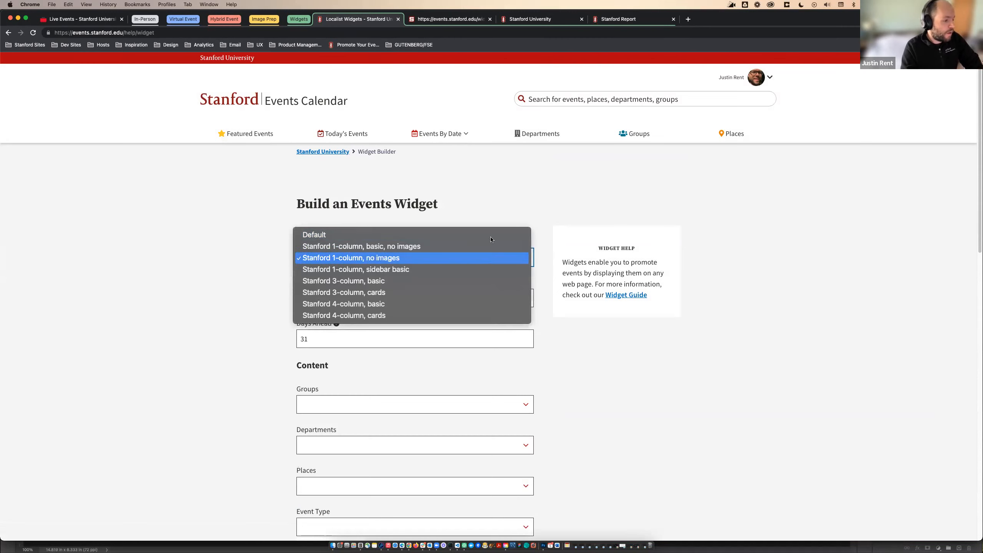
pyautogui.click(527, 194)
pyautogui.click(620, 191)
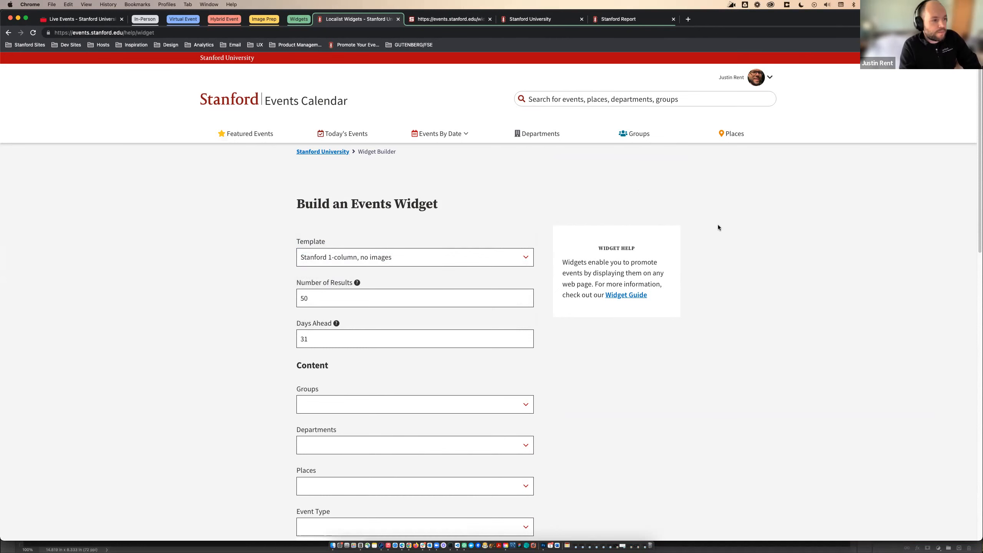
# Examine the embedded events widgets on the Stanford University homepage and the Stanford Report page
pyautogui.click(524, 23)
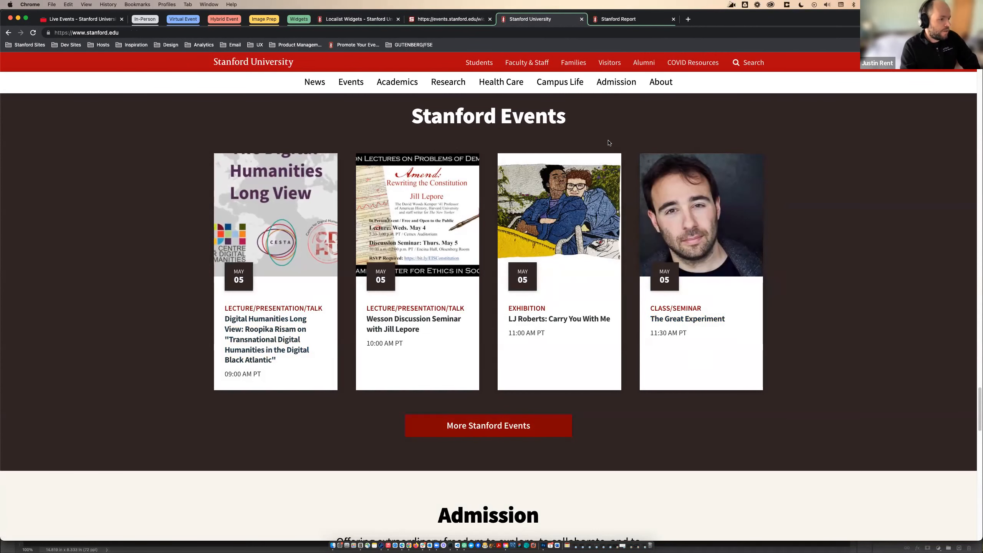
pyautogui.scroll(2, 609, 146)
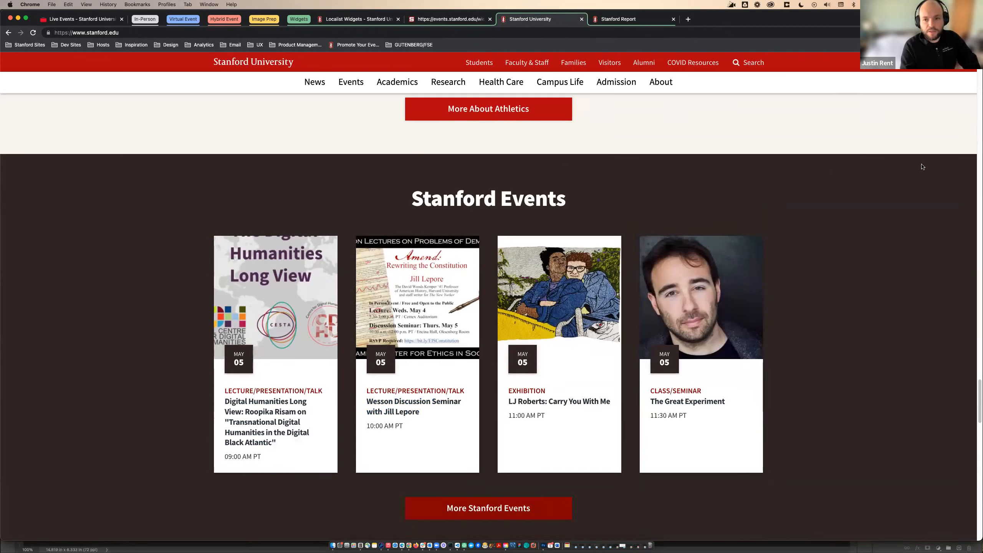
pyautogui.click(641, 20)
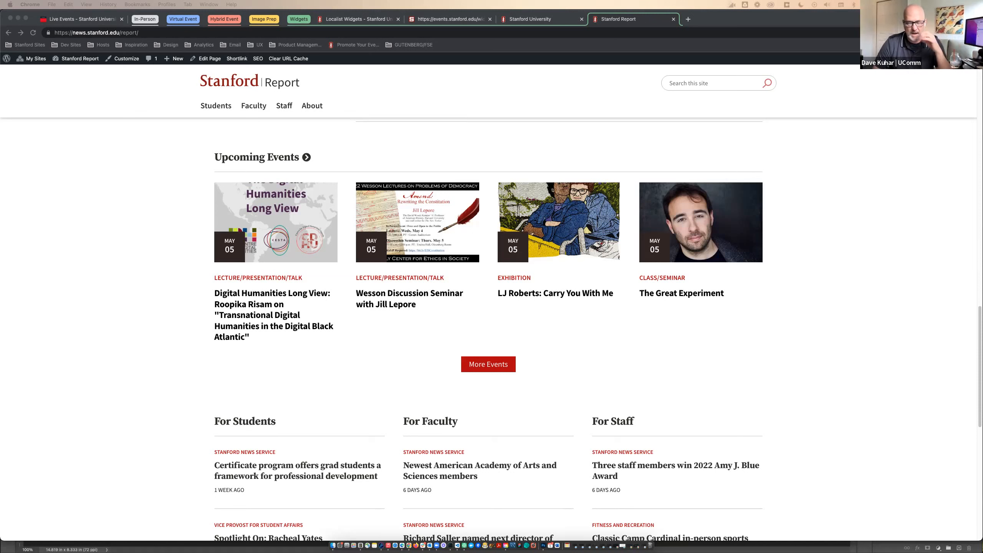
pyautogui.click(873, 326)
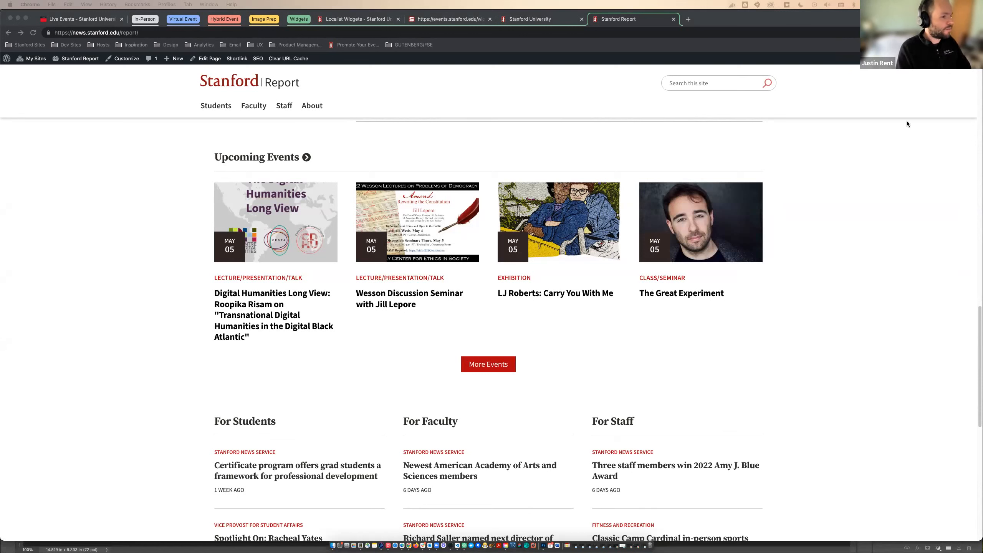
# Expand the In-Person tab group and open the Edit an Event page for the In-Person Event Example
pyautogui.click(142, 19)
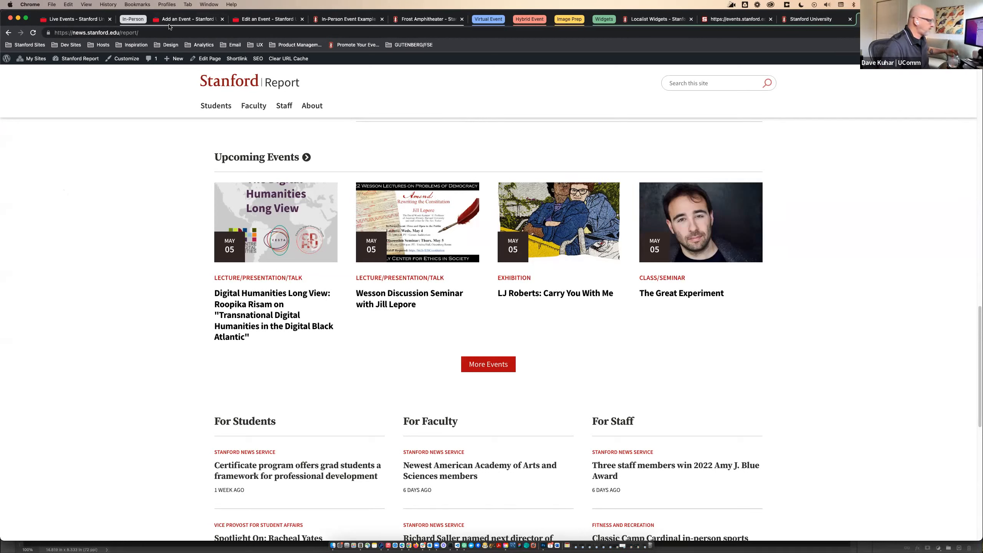
pyautogui.click(188, 20)
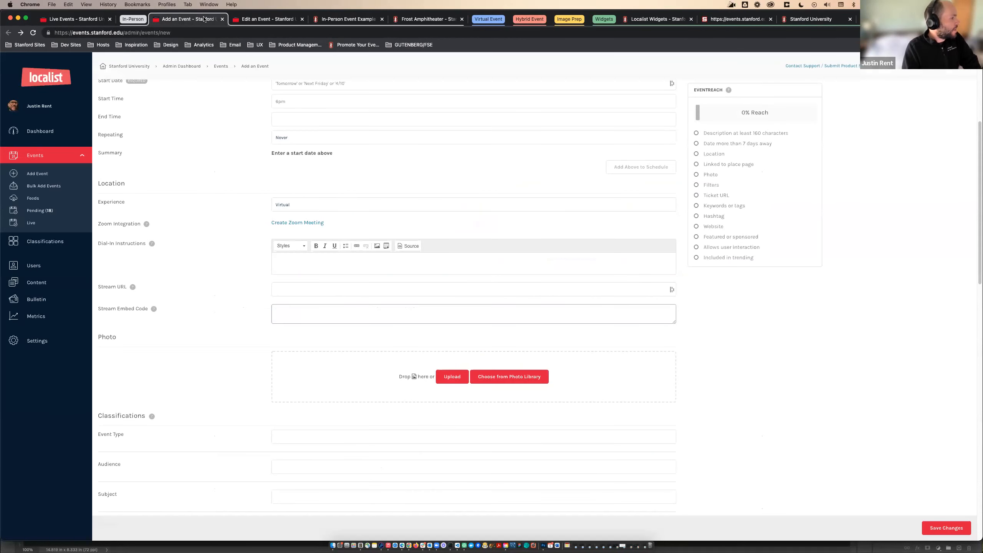
pyautogui.click(265, 19)
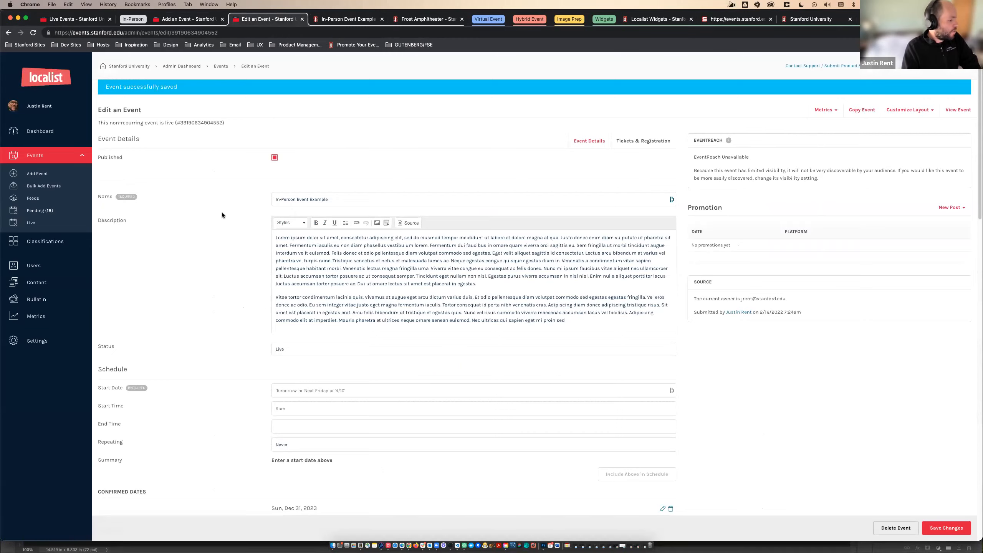
# Look through the in-person event's edit form, from its details, schedule and location to its classifications and custom fields
pyautogui.scroll(-15, 222, 212)
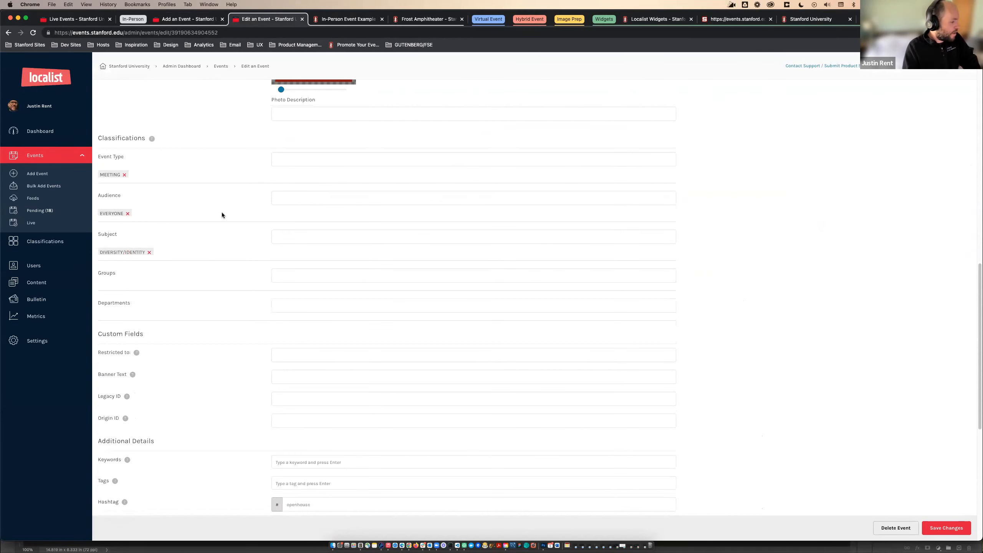
pyautogui.scroll(-1, 222, 215)
pyautogui.scroll(-2, 199, 354)
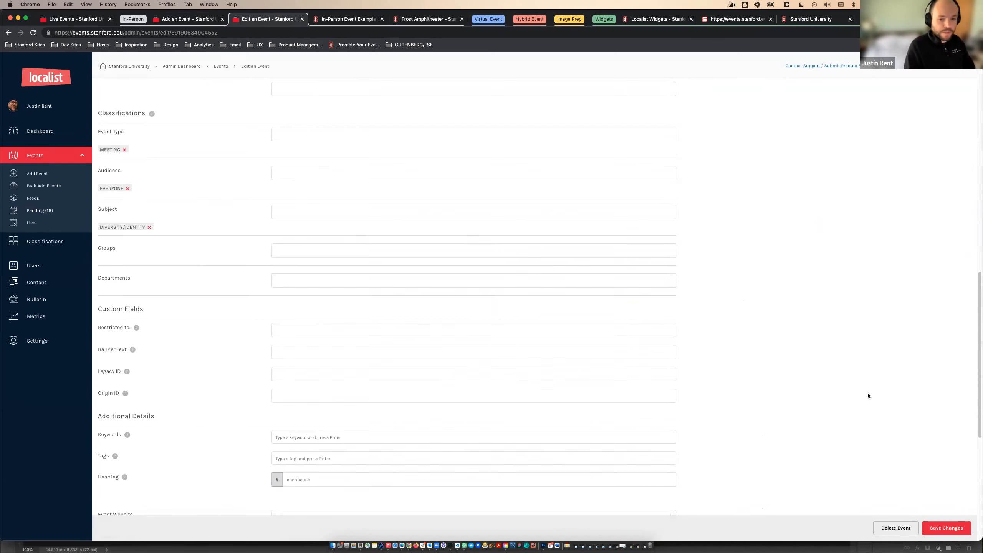
pyautogui.scroll(20, 404, 146)
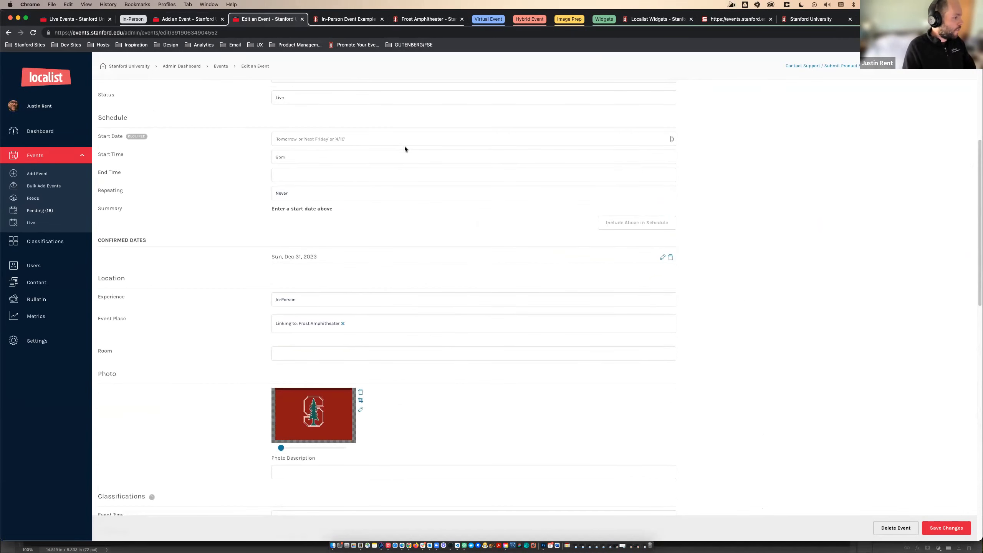
pyautogui.scroll(-2, 404, 148)
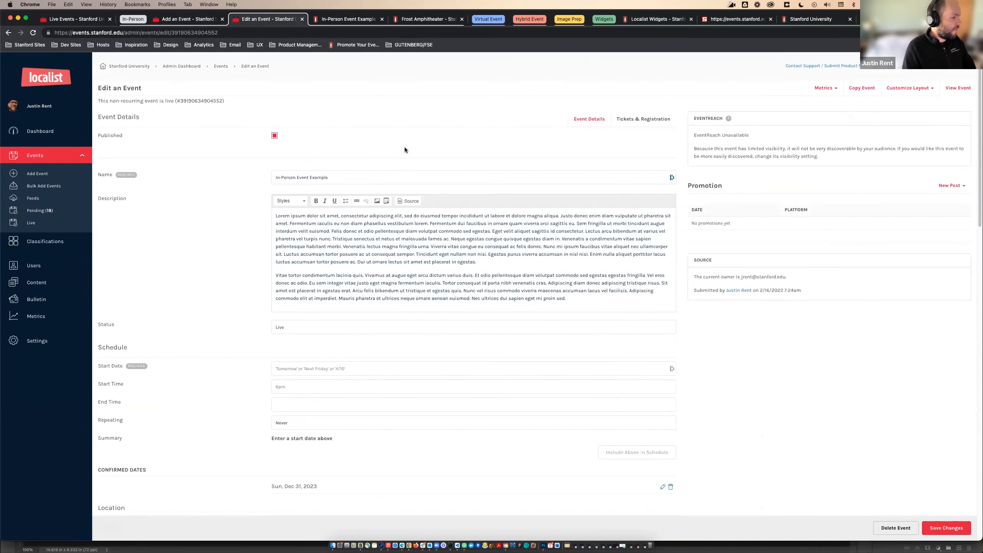
pyautogui.scroll(-18, 223, 288)
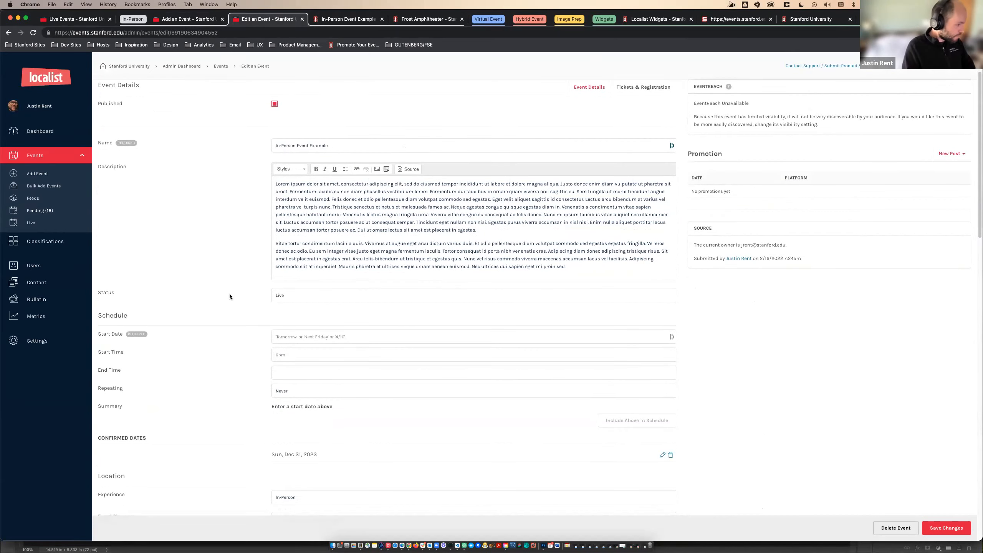
pyautogui.scroll(-8, 229, 296)
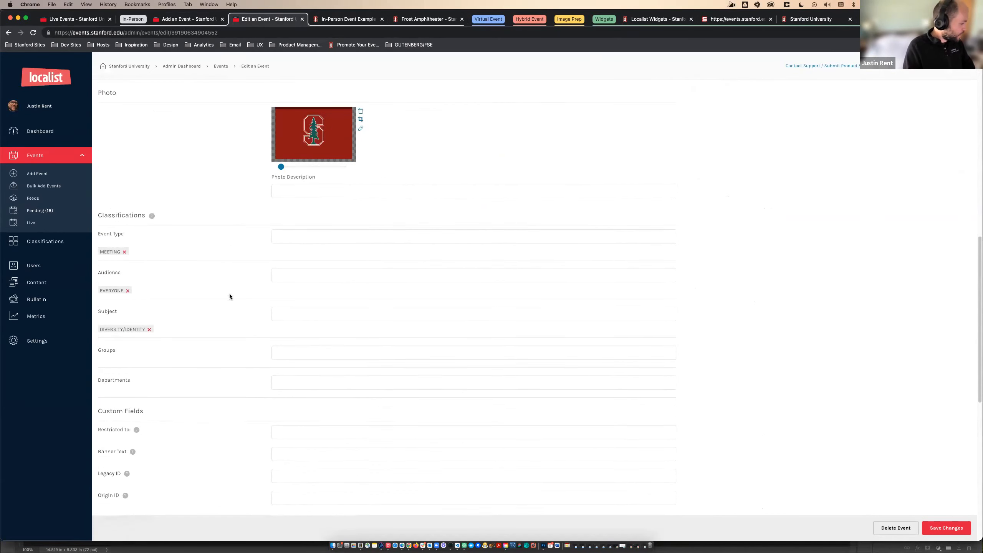
# Examine the event's Custom Fields section, highlighting its heading and the Legacy ID label, along with the neighbouring Classifications and Additional Details
pyautogui.moveTo(98, 313); pyautogui.dragTo(98, 313)
pyautogui.scroll(-1, 186, 337)
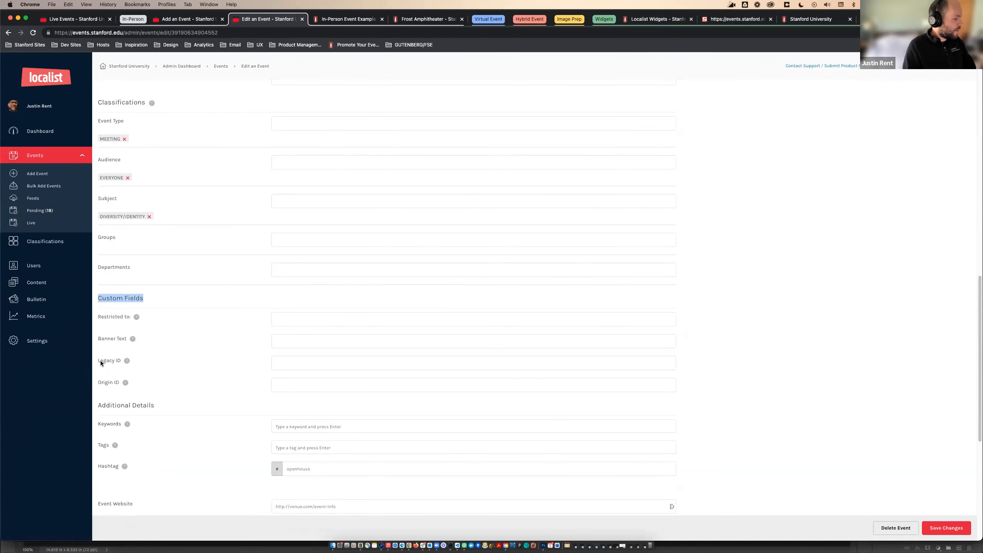
pyautogui.moveTo(98, 361); pyautogui.dragTo(109, 373)
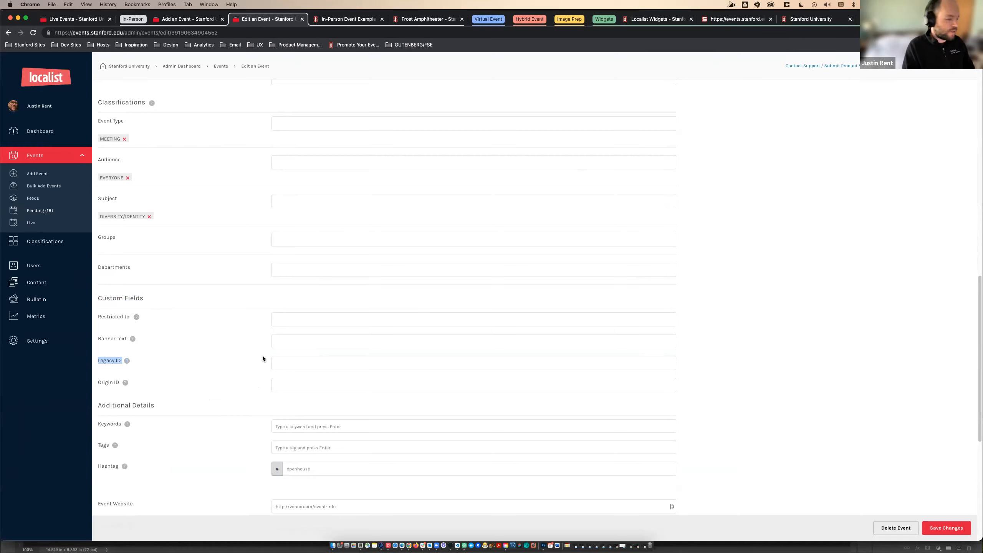
pyautogui.click(178, 360)
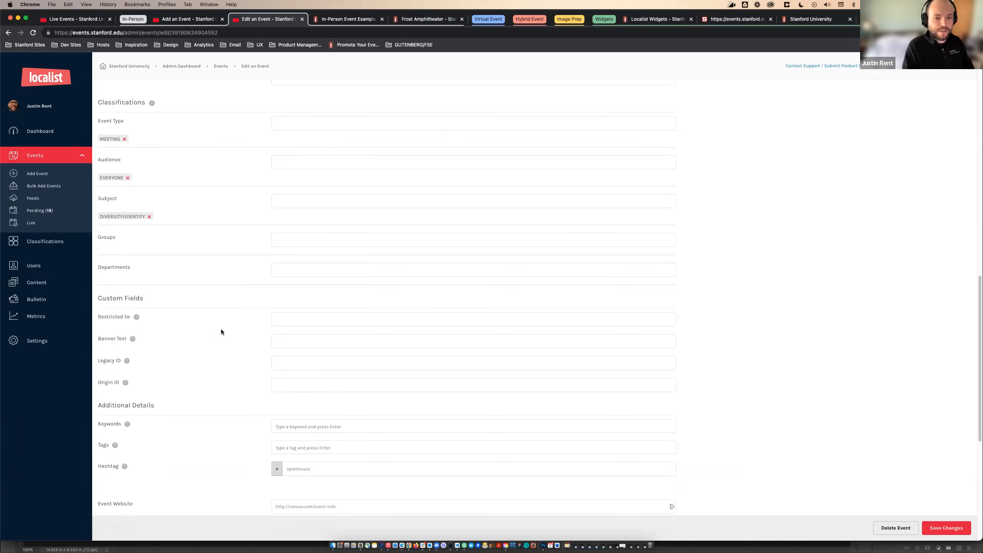
pyautogui.click(316, 322)
pyautogui.click(781, 330)
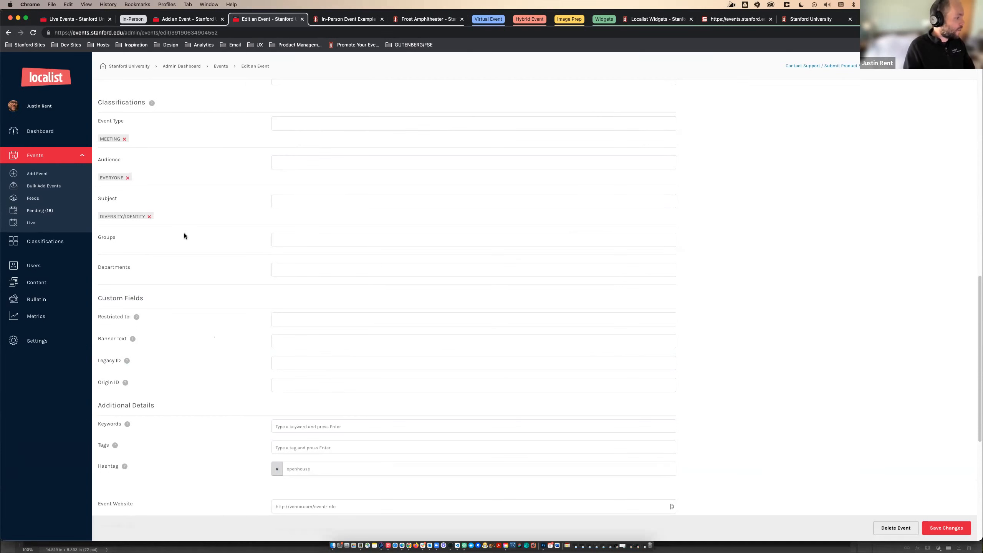
pyautogui.scroll(3, 218, 180)
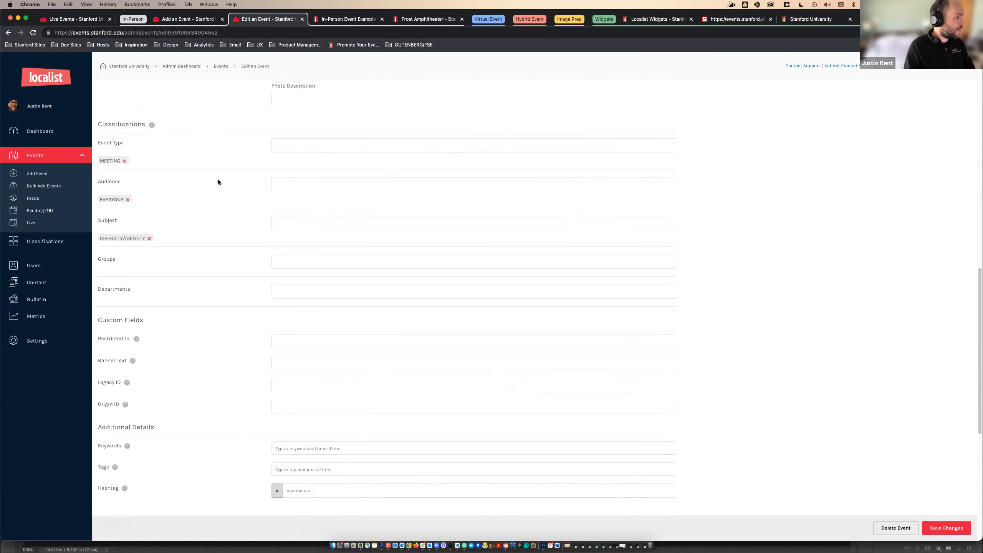
pyautogui.scroll(-4, 218, 181)
pyautogui.scroll(6, 218, 182)
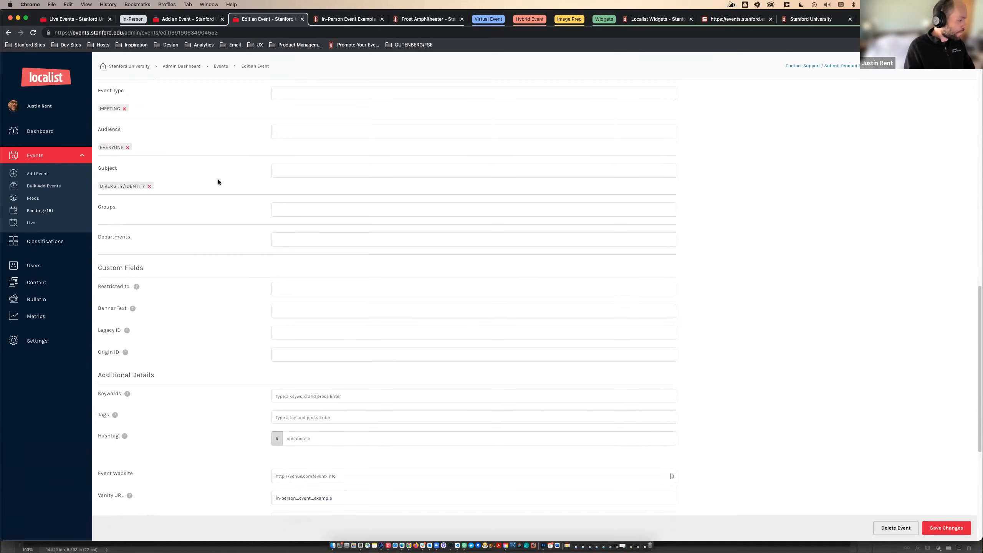
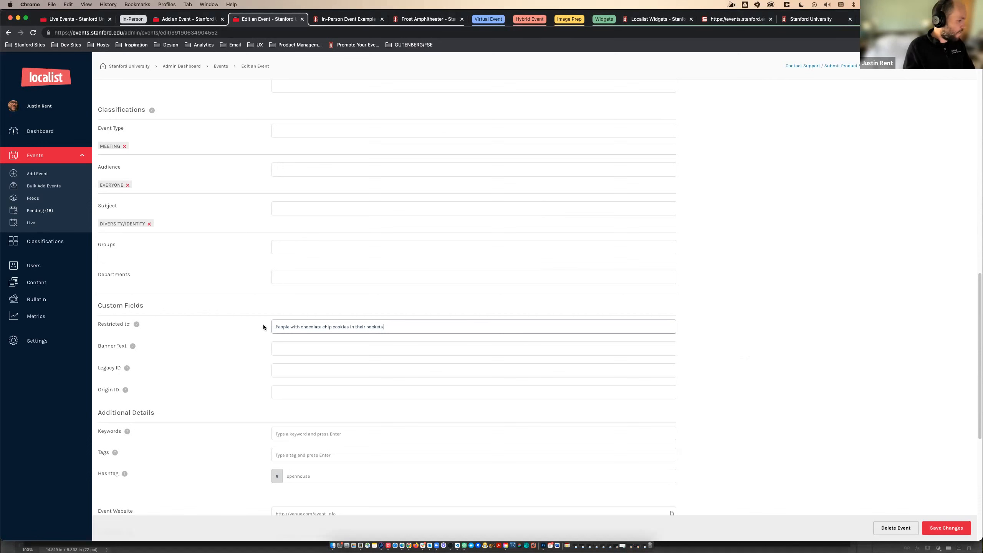
# Finish the Restricted to text with a period, enter the banner text "Only people with Chewy Chips Ahoy or homemade cookies will be permitted." and save
pyautogui.write('.')
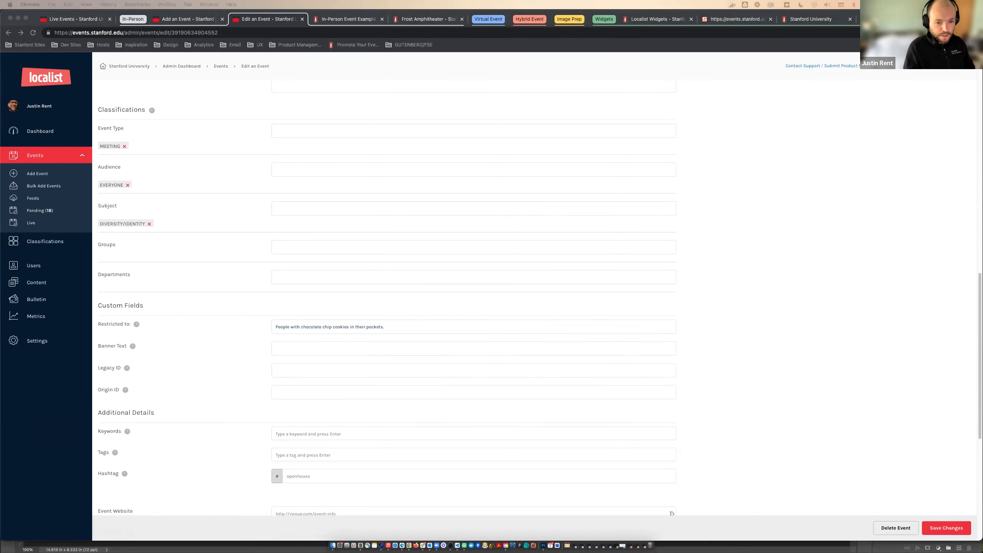
pyautogui.click(293, 347)
pyautogui.write('Only people Chewy Chips Ahoy or homemade cookies will be permitted.')
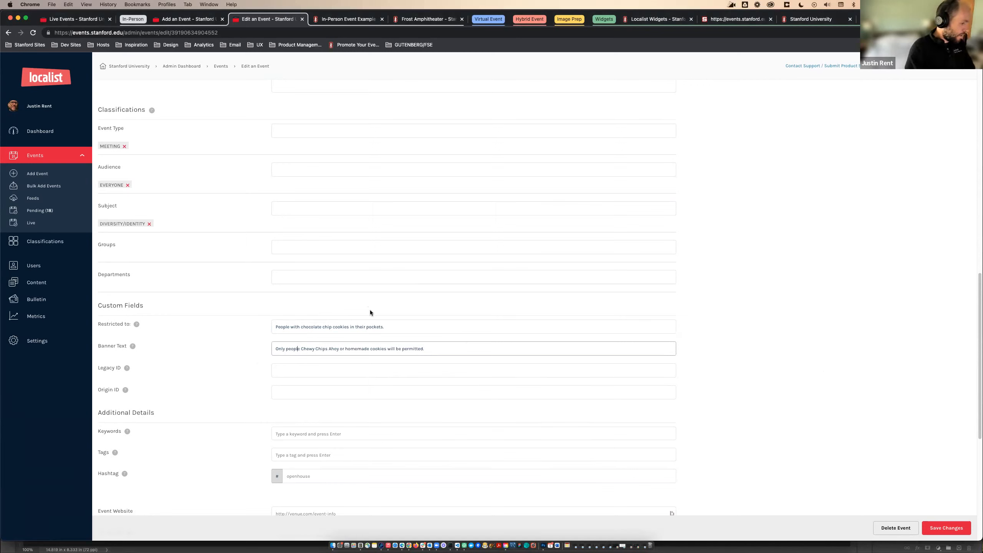
pyautogui.write('wit')
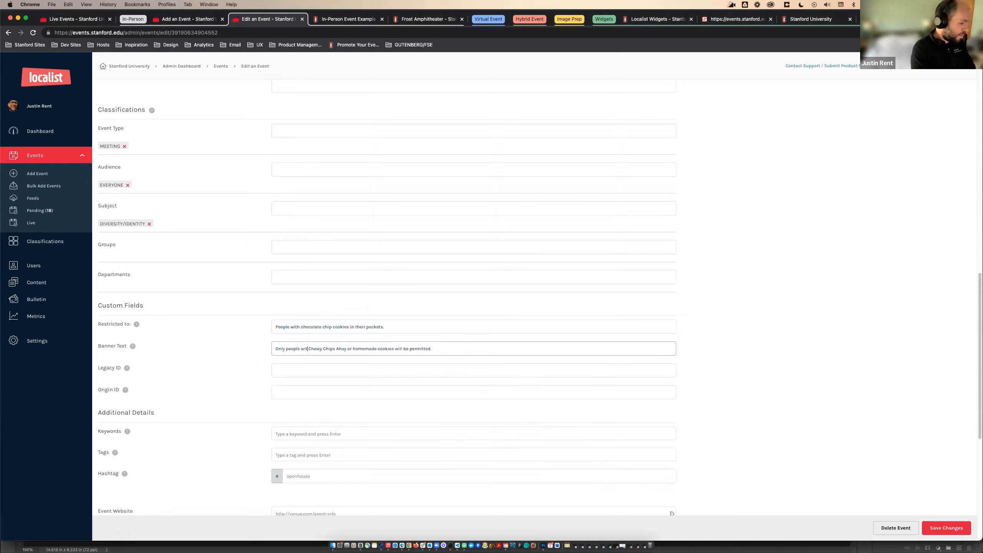
pyautogui.write('h')
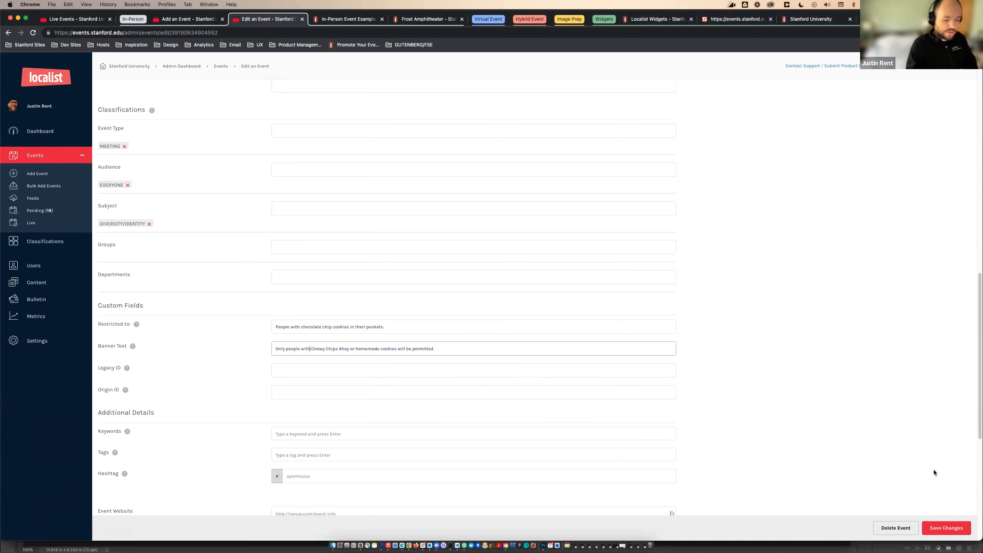
pyautogui.click(923, 529)
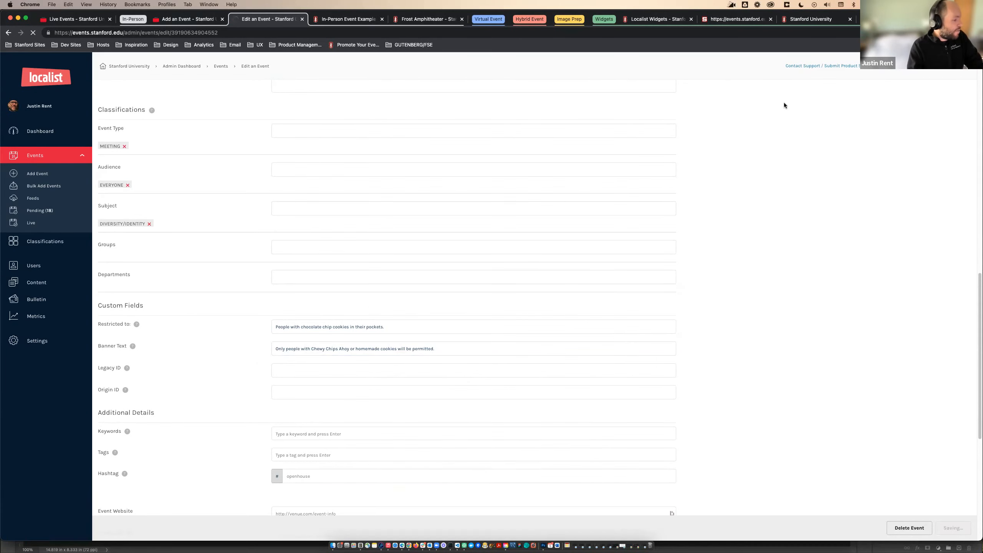
# Reload the public In-Person Event Example page and highlight the label and text of the red Restricted to notice
pyautogui.click(351, 21)
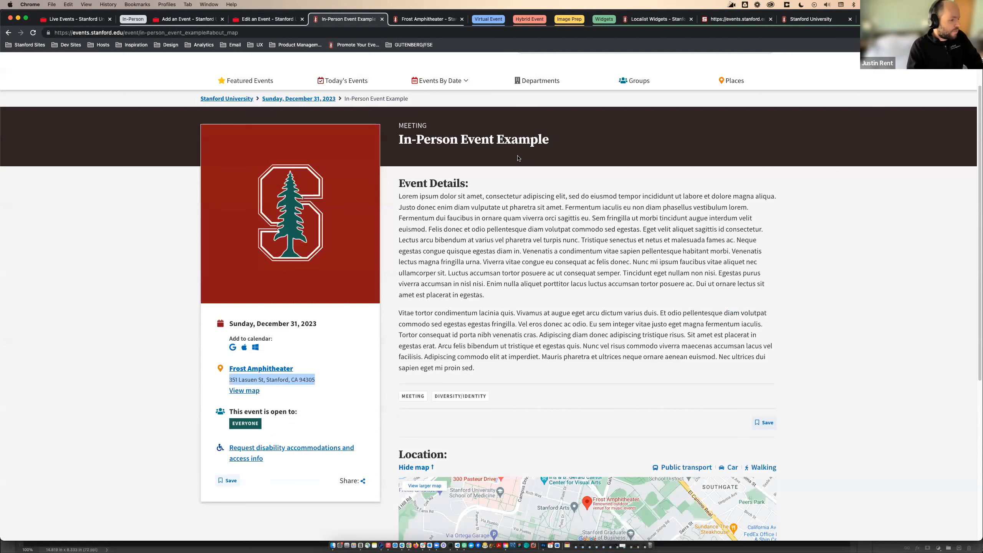
pyautogui.click(36, 33)
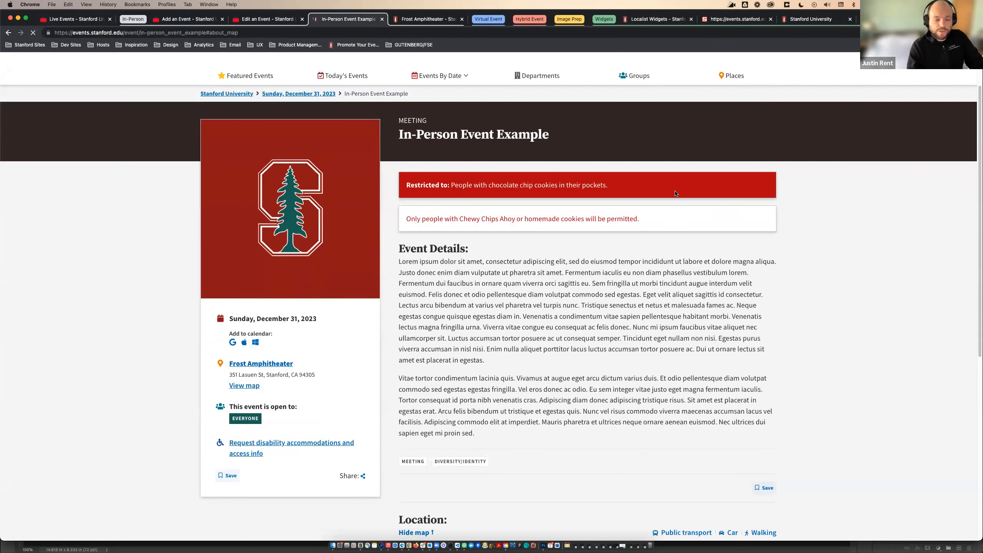
pyautogui.moveTo(692, 182); pyautogui.dragTo(799, 177)
pyautogui.moveTo(450, 185); pyautogui.dragTo(403, 188)
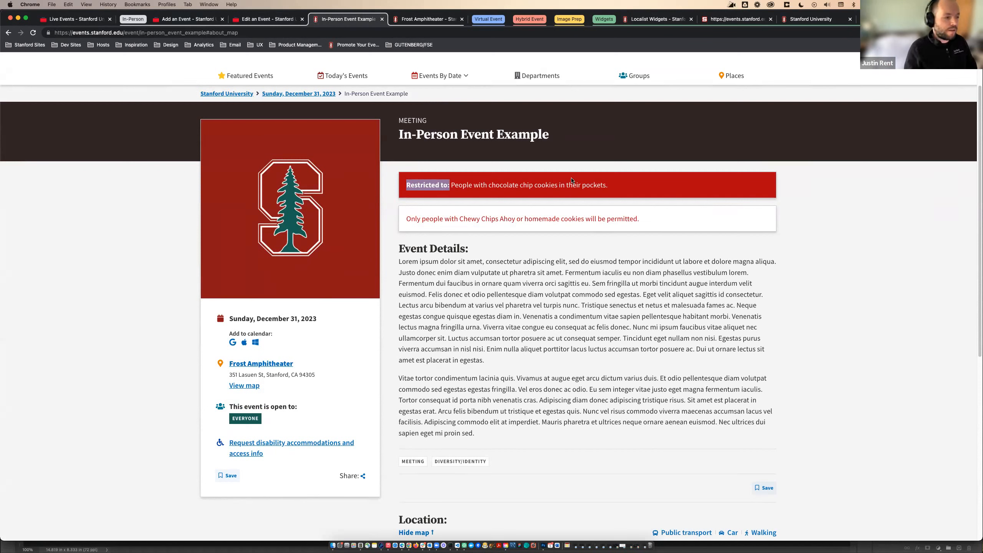
pyautogui.click(490, 182)
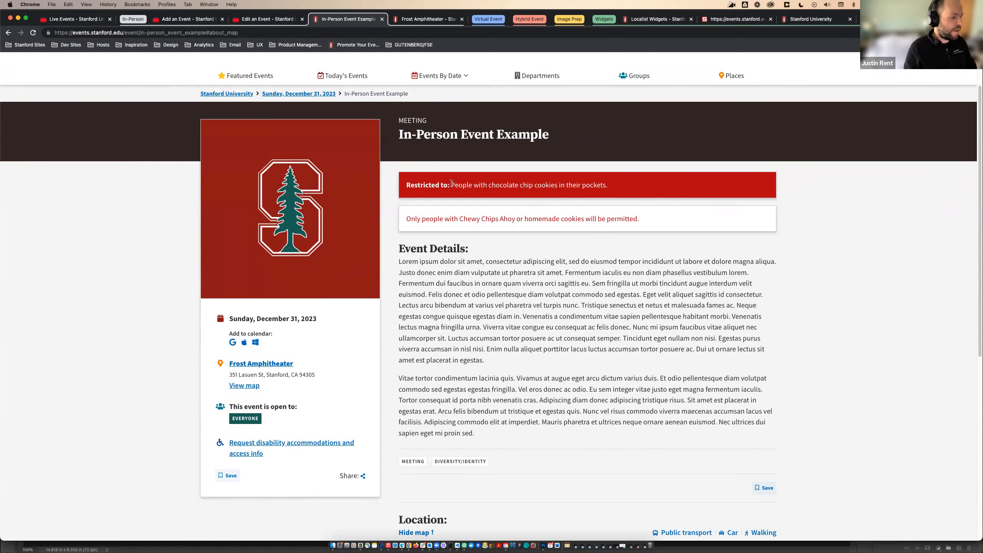
pyautogui.moveTo(453, 183); pyautogui.dragTo(616, 193)
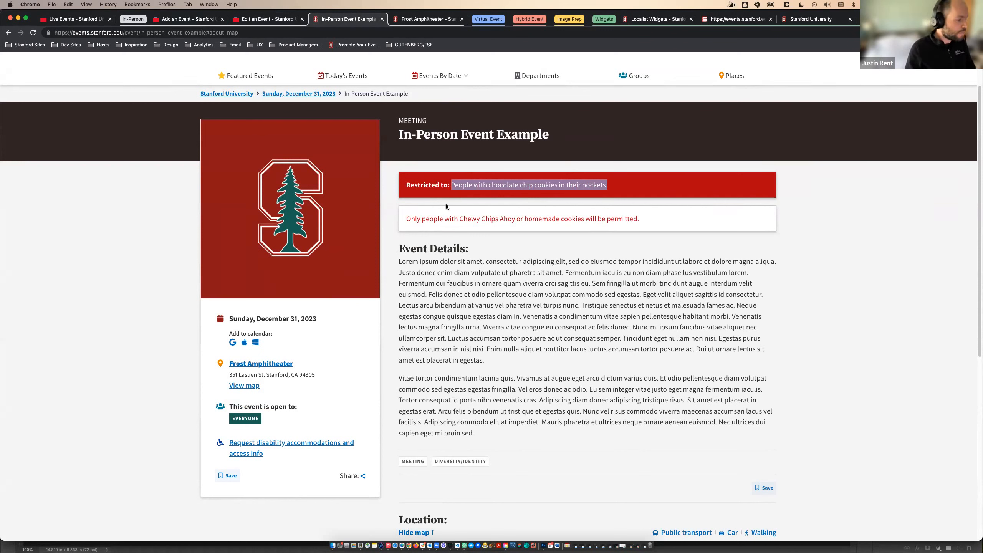
# Examine the banner text beneath the restriction notice by highlighting parts of it, and compare it with the restriction wording
pyautogui.moveTo(539, 219); pyautogui.dragTo(515, 219)
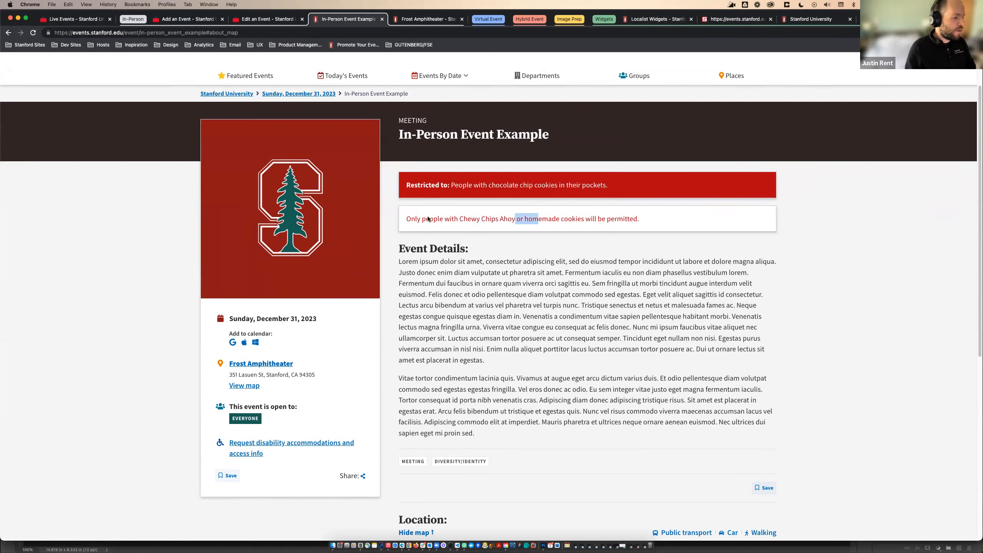
pyautogui.click(415, 215)
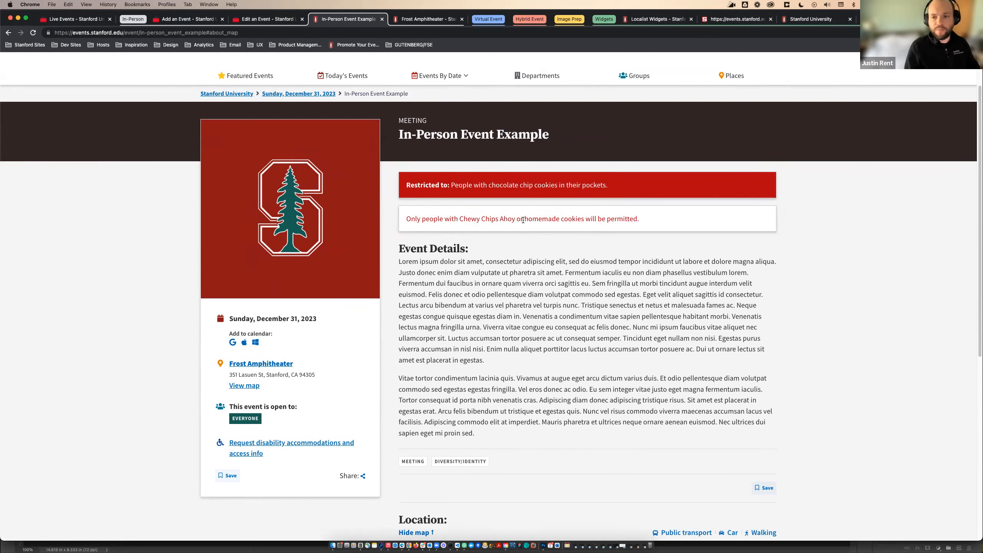
pyautogui.moveTo(523, 220); pyautogui.dragTo(520, 220)
pyautogui.moveTo(639, 220); pyautogui.dragTo(626, 222)
pyautogui.click(689, 228)
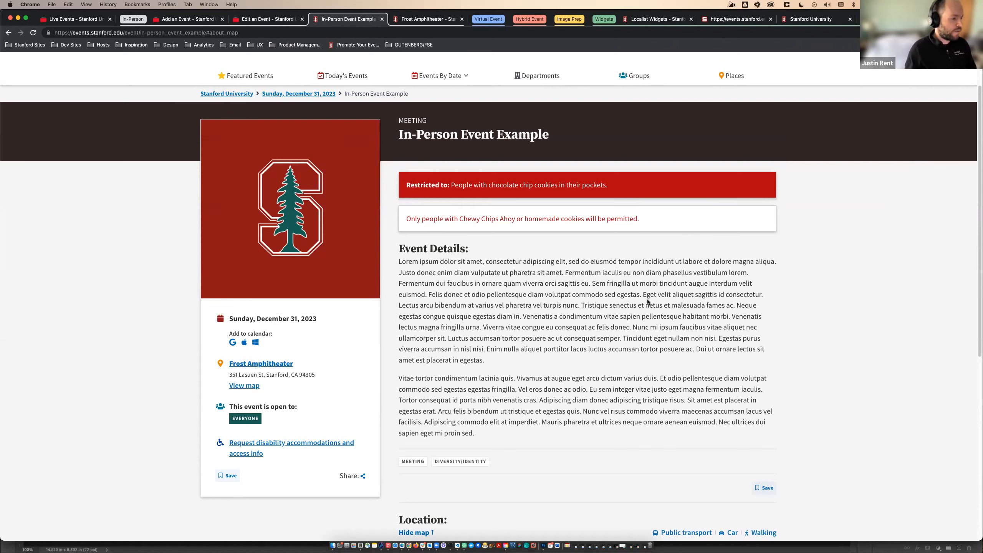
pyautogui.moveTo(467, 185); pyautogui.dragTo(534, 185)
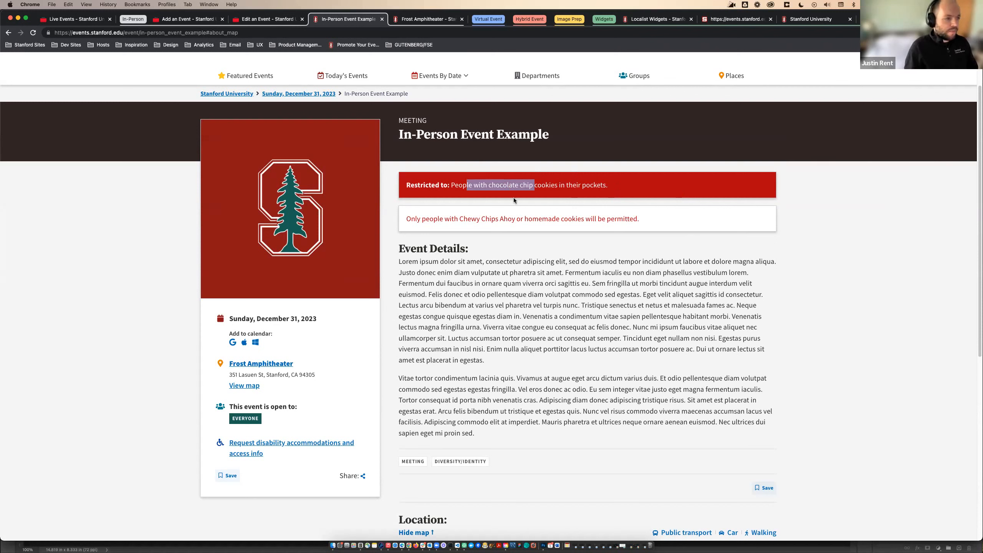
pyautogui.click(872, 254)
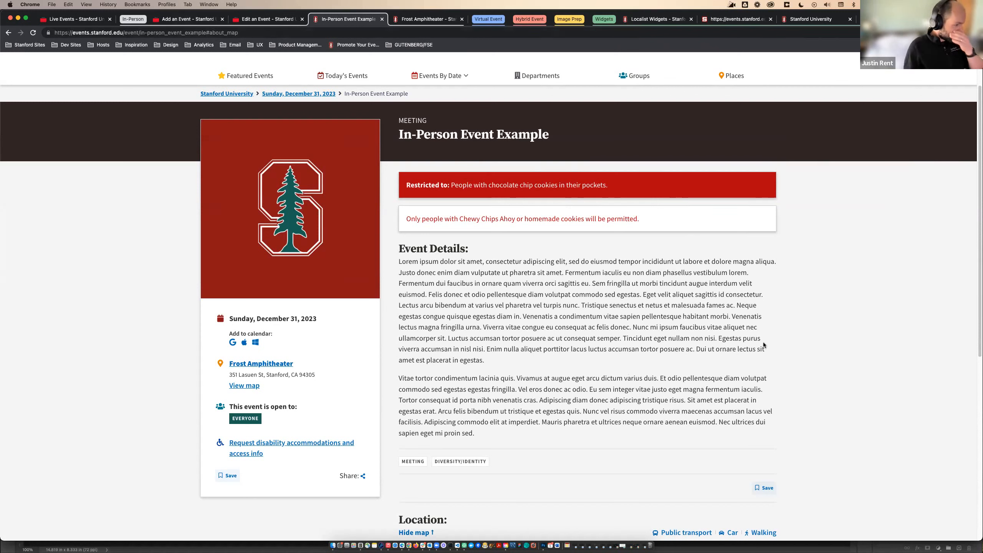
# Look through the event page from its notices and details to the location map, Event Admin Tools and footer
pyautogui.scroll(-1, 763, 344)
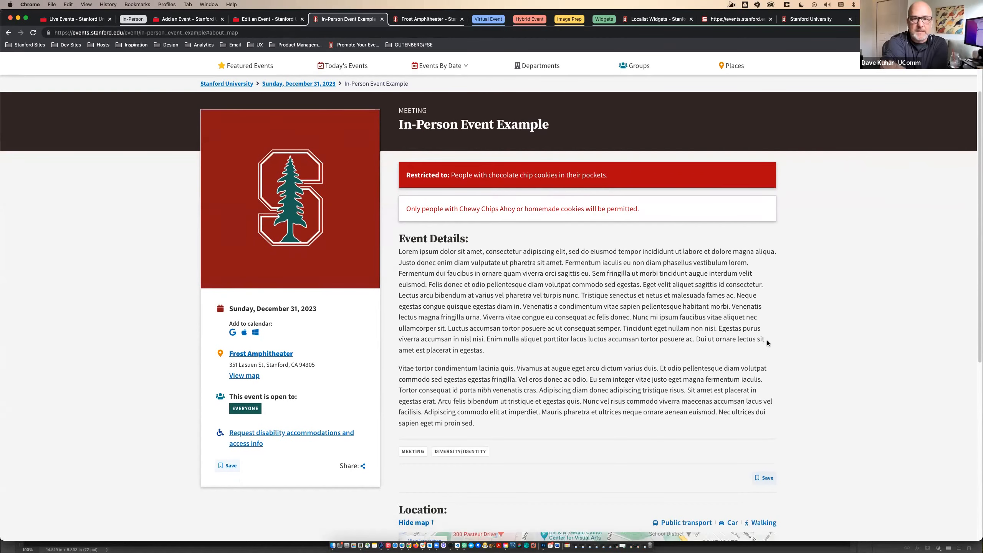
pyautogui.scroll(-3, 767, 341)
pyautogui.scroll(2, 768, 340)
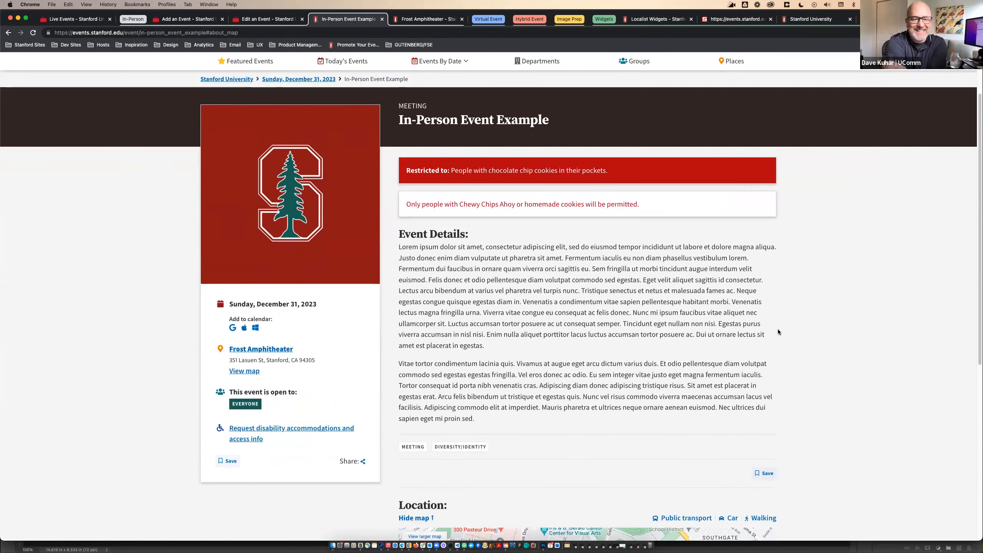
pyautogui.scroll(-1, 779, 329)
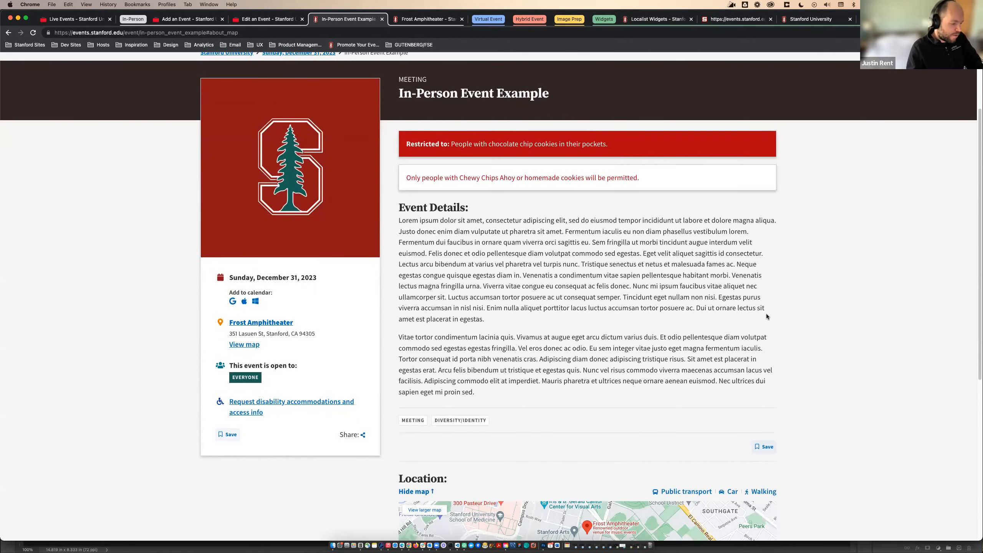
pyautogui.scroll(-10, 874, 350)
pyautogui.scroll(-1, 874, 354)
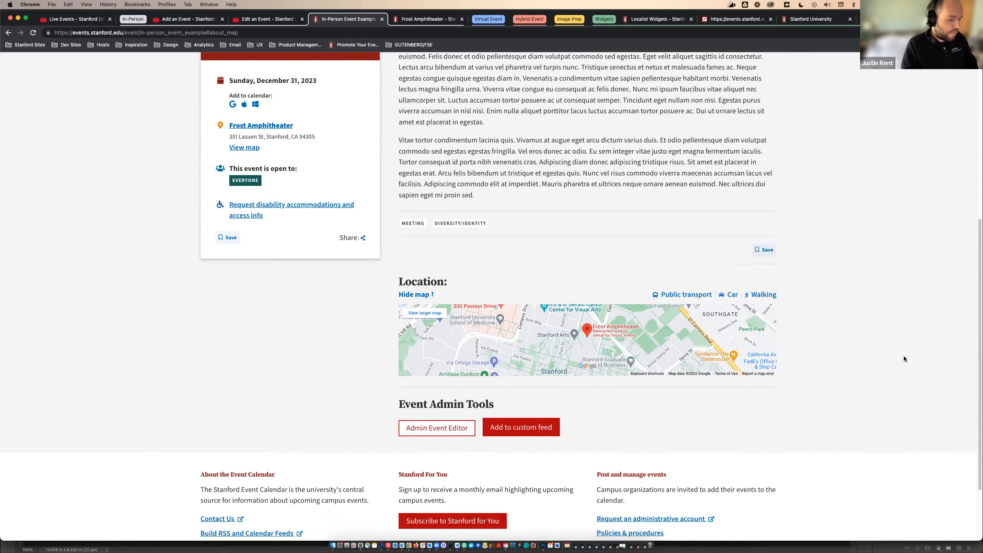
pyautogui.scroll(-1, 866, 360)
pyautogui.scroll(-2, 867, 361)
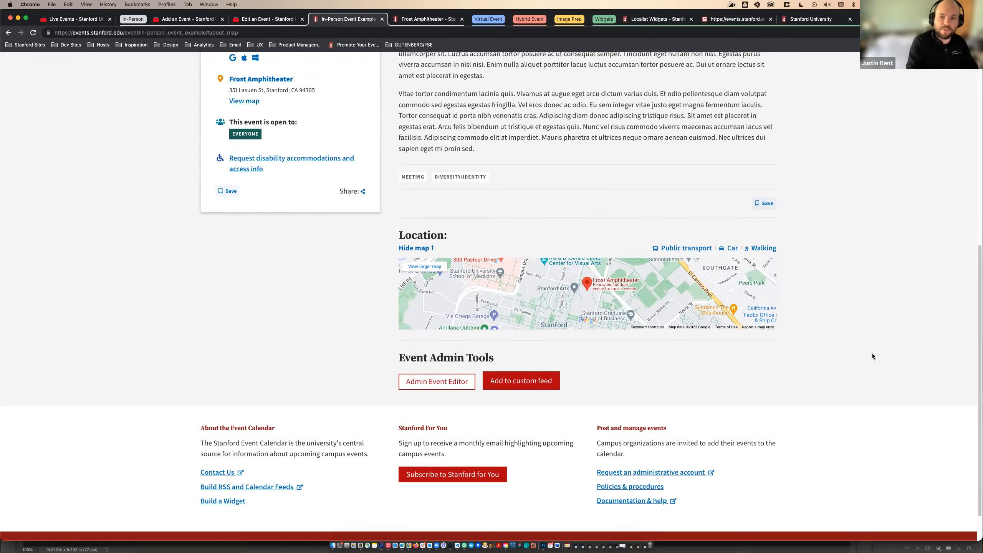
pyautogui.scroll(-1, 872, 357)
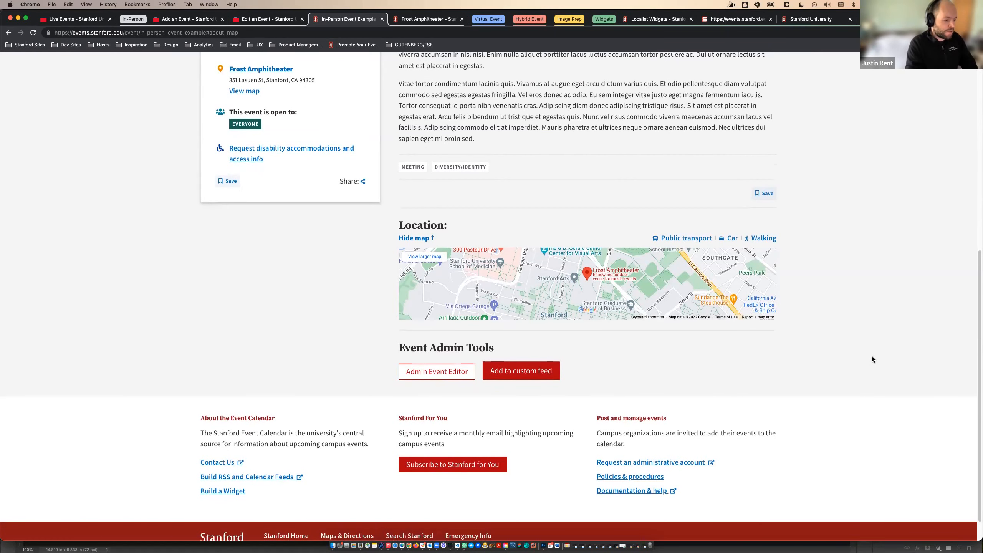
pyautogui.scroll(4, 873, 360)
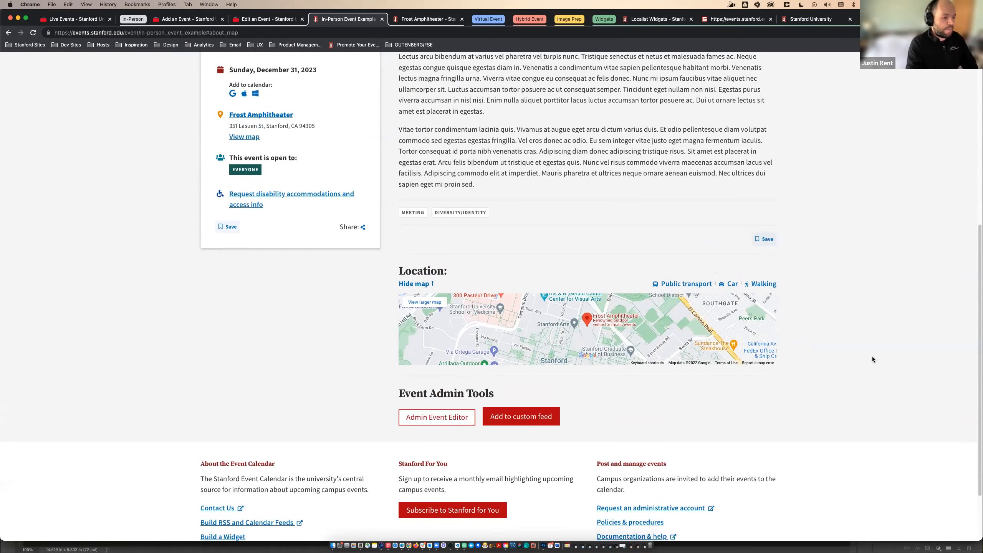
pyautogui.scroll(-4, 873, 359)
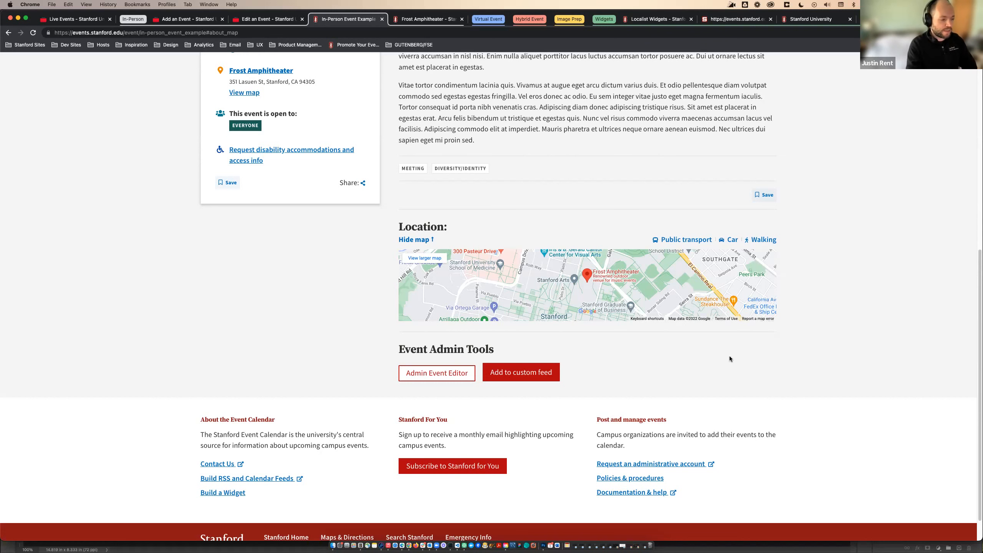
pyautogui.scroll(2, 729, 357)
pyautogui.scroll(-3, 731, 358)
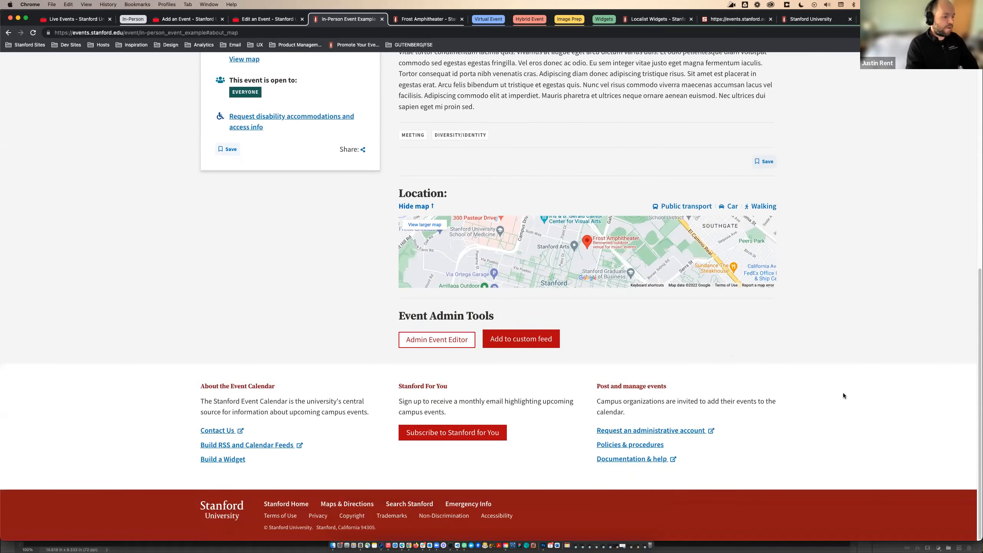
pyautogui.scroll(14, 847, 373)
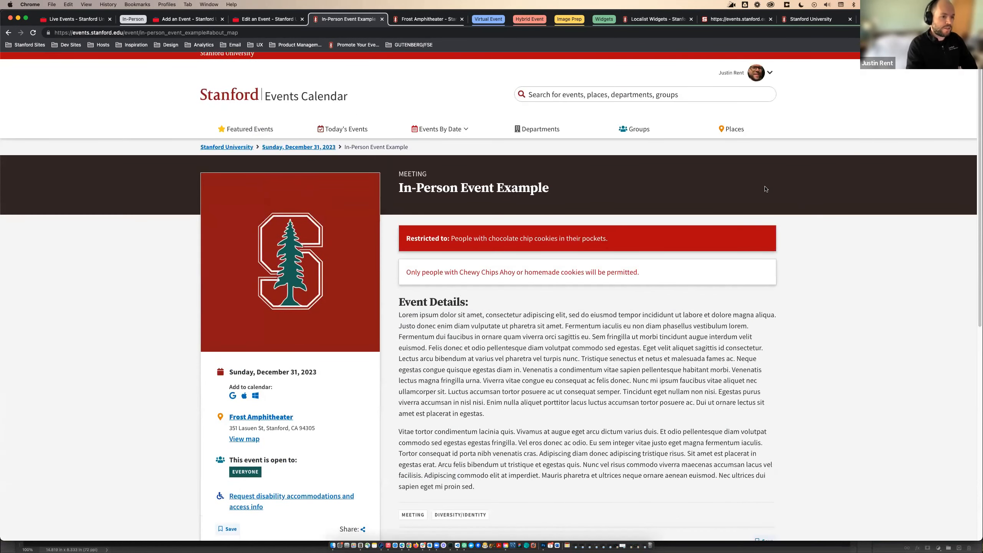
# Add the In-Person Event Example to the custom feed JB Test Feed from the Event Admin Tools
pyautogui.scroll(-10, 826, 217)
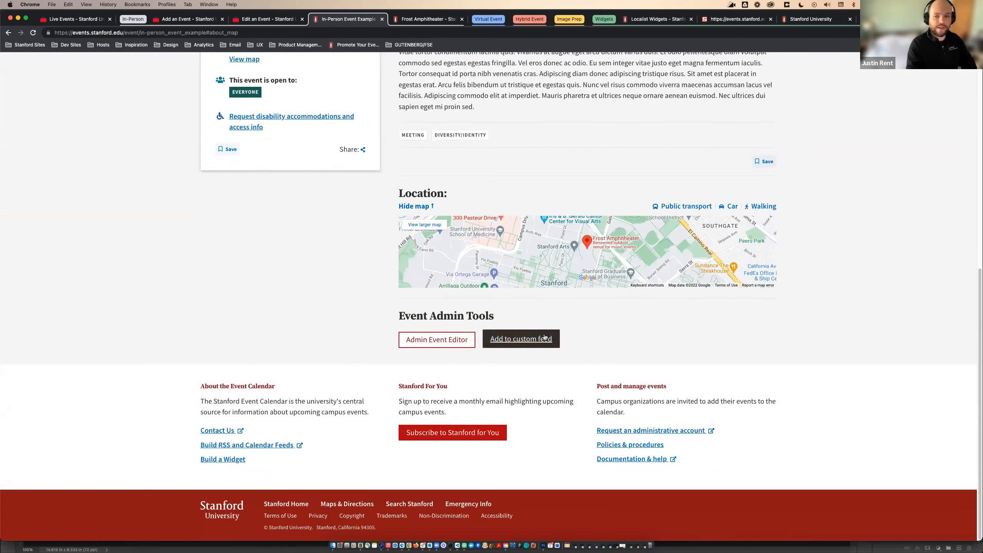
pyautogui.click(515, 344)
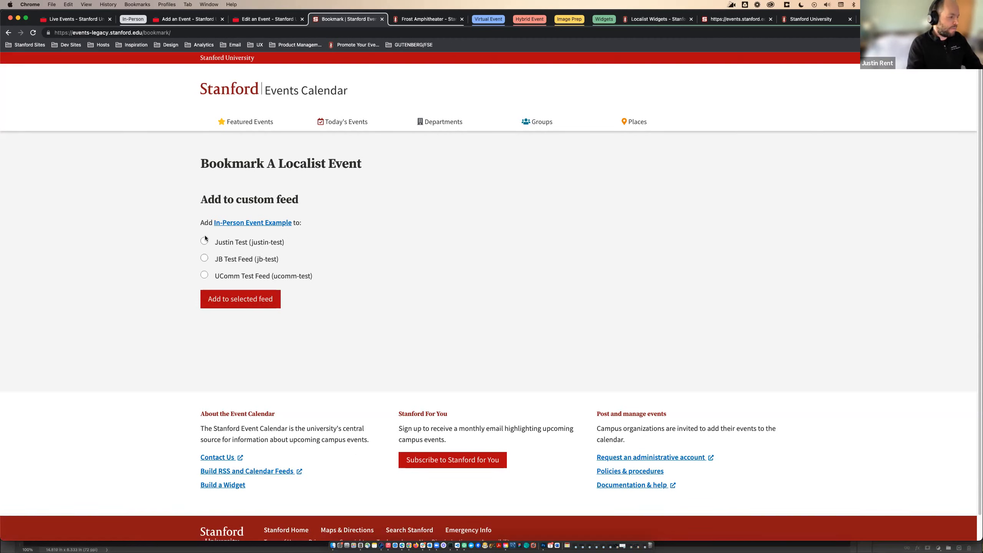
pyautogui.click(204, 258)
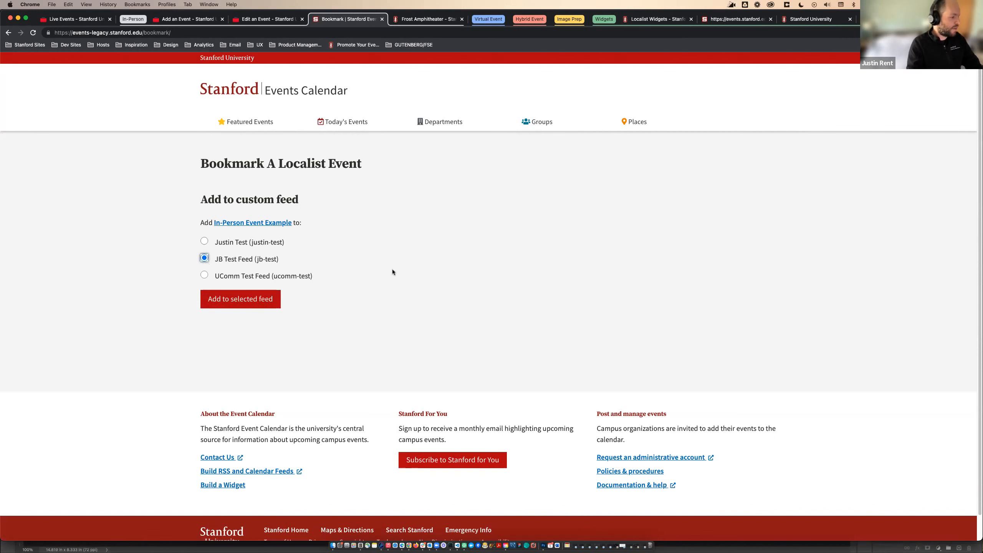
pyautogui.click(251, 303)
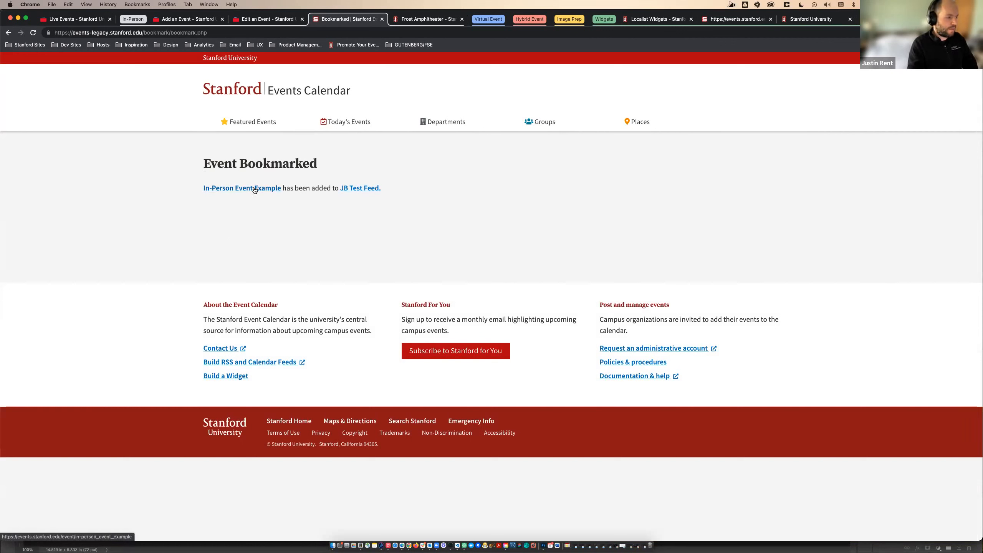
# Open the JB Test Feed link from the bookmark confirmation in a new browser tab and switch to it
pyautogui.rightClick(358, 189)
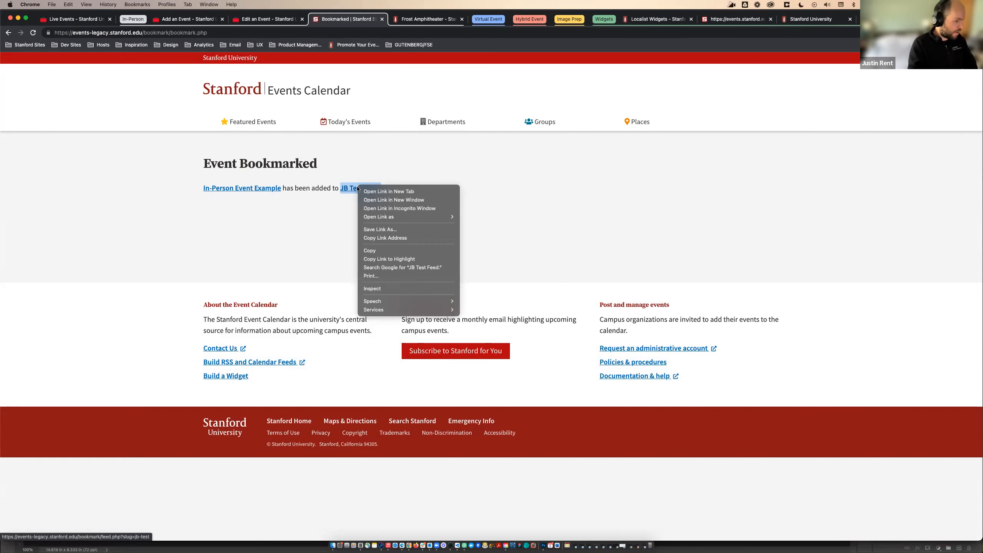
pyautogui.click(306, 239)
pyautogui.keyDown('super'); pyautogui.click(357, 189); pyautogui.keyUp('super')
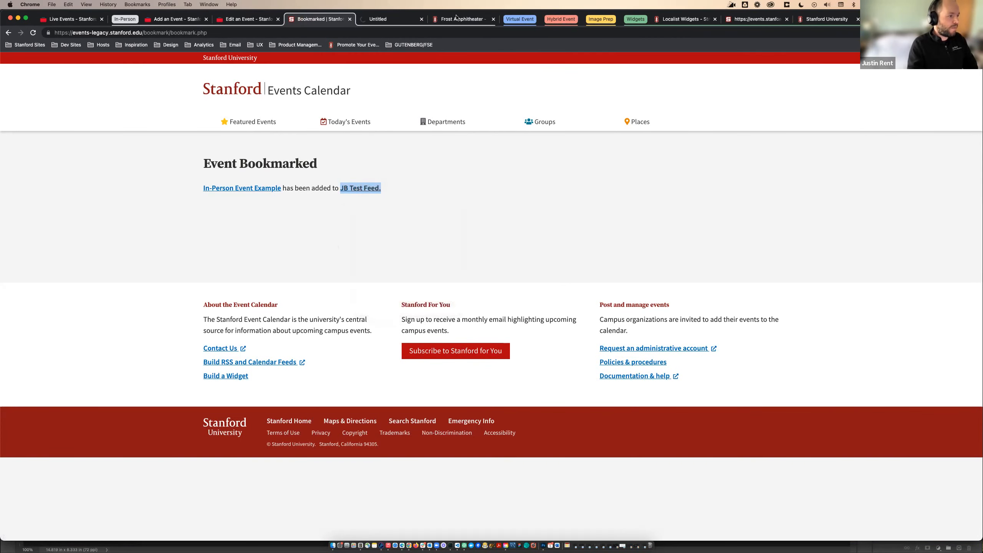
pyautogui.click(381, 19)
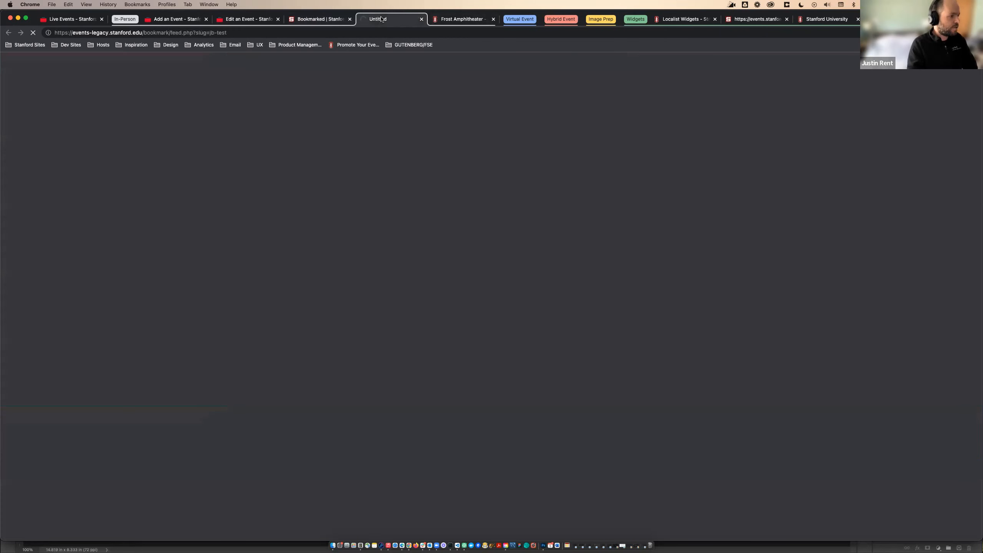
# Highlight the custom feed's URL and examine its JSON output in both raw and formatted views
pyautogui.click(270, 34)
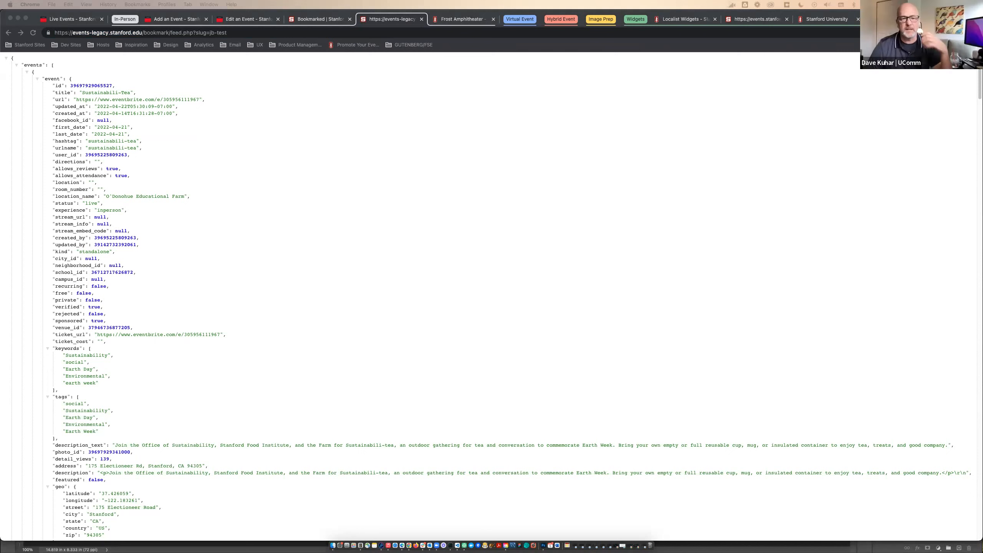
pyautogui.click(781, 292)
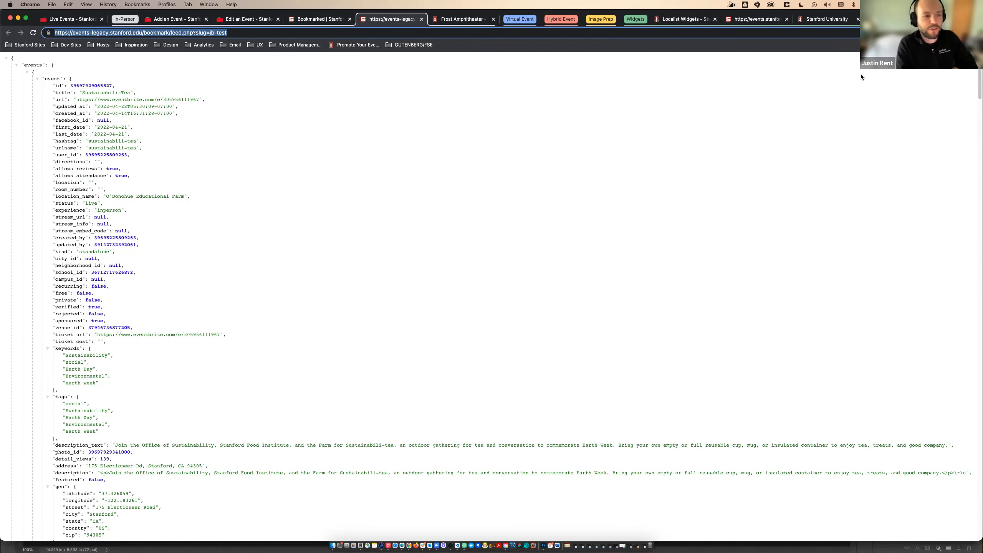
pyautogui.click(441, 313)
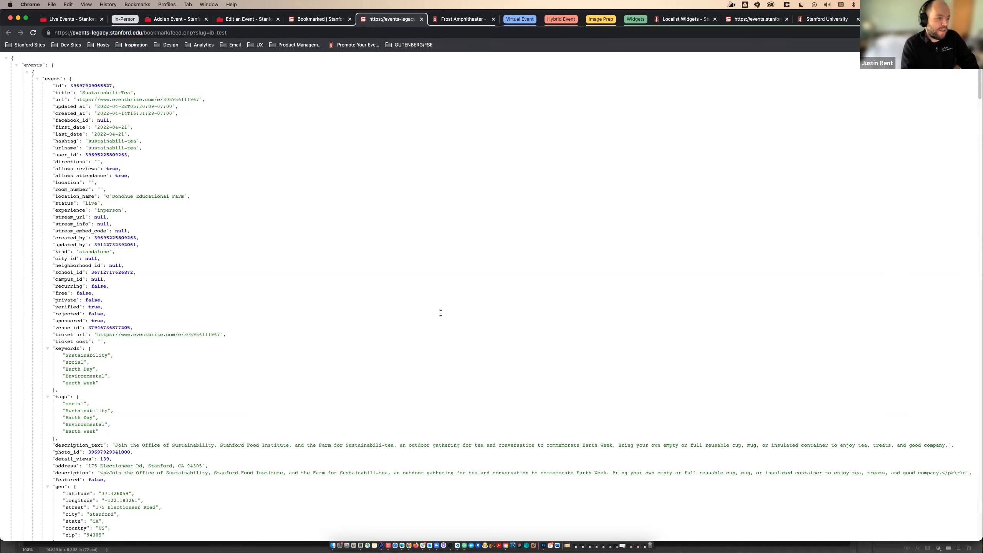
pyautogui.press('Left')
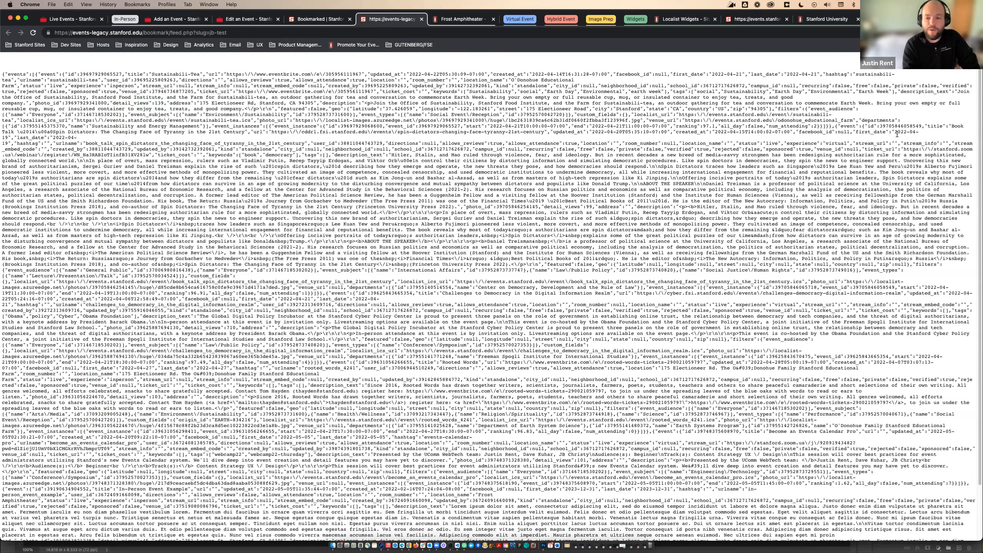
pyautogui.click(960, 60)
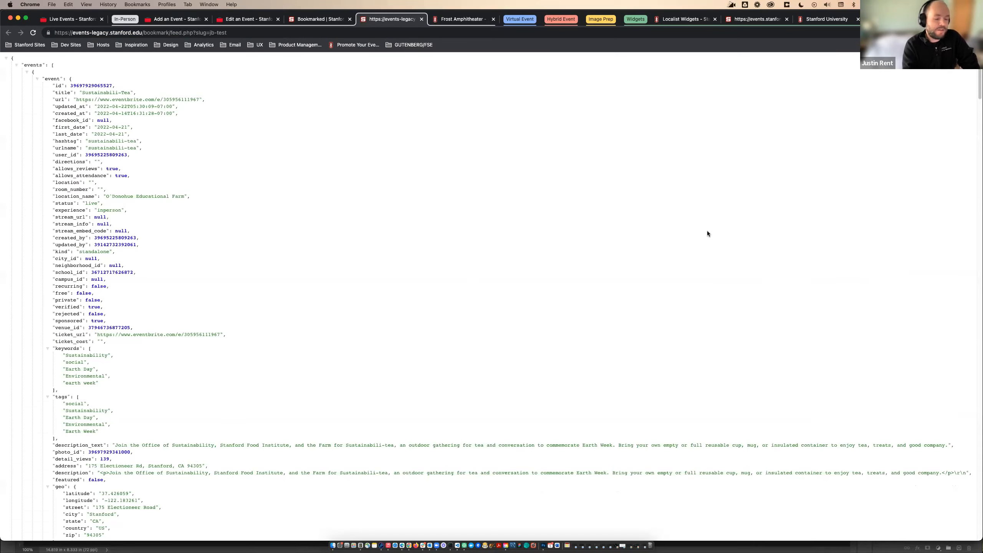